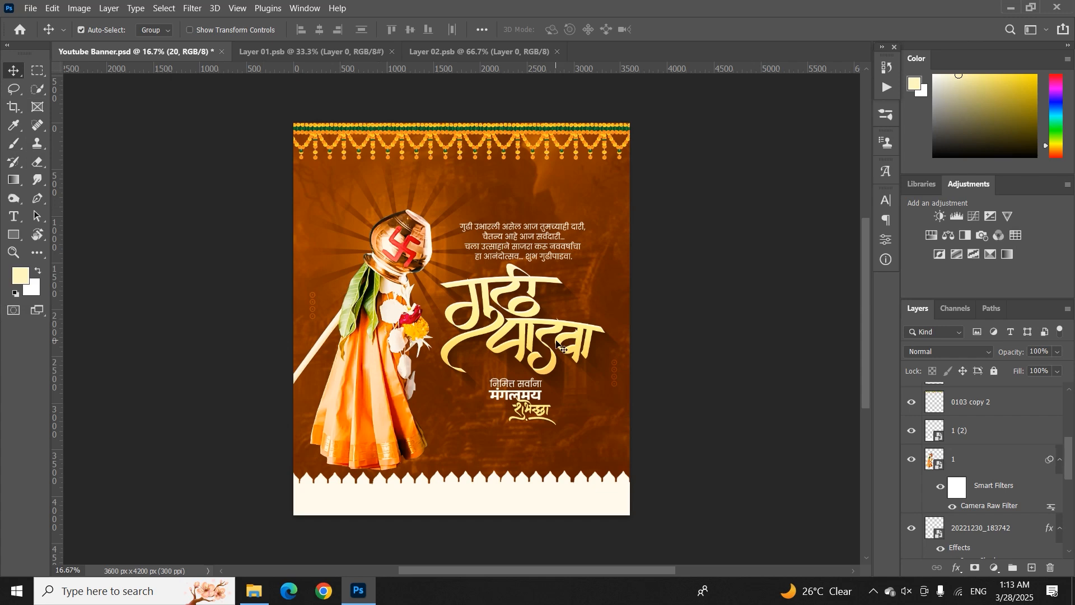
Check the finished banner's width, height and resolution in the Image Size dialog.
key(ctrl+plus)
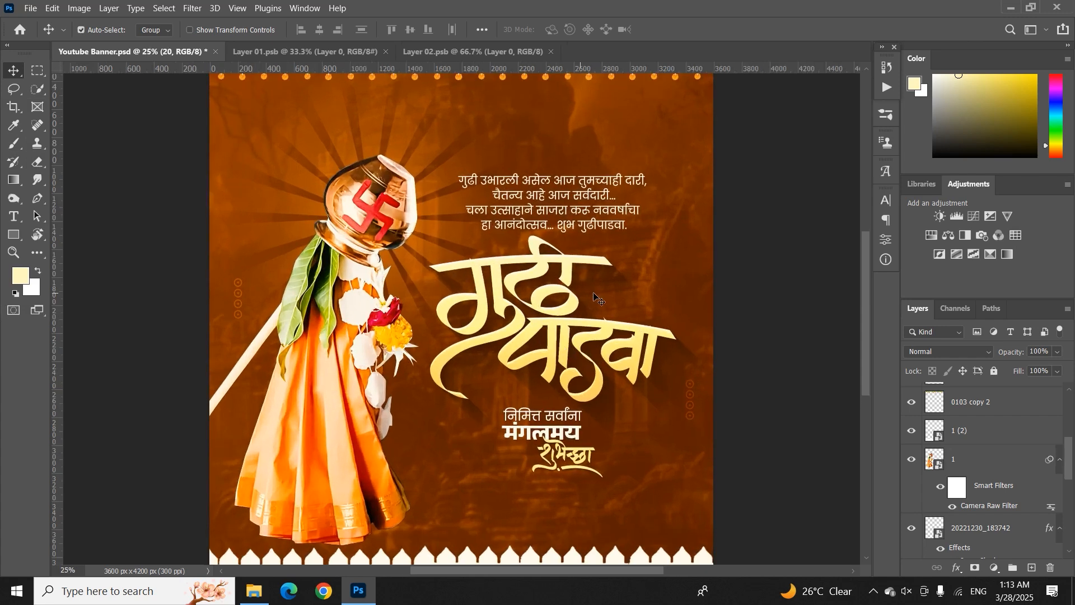
key(ctrl+minus)
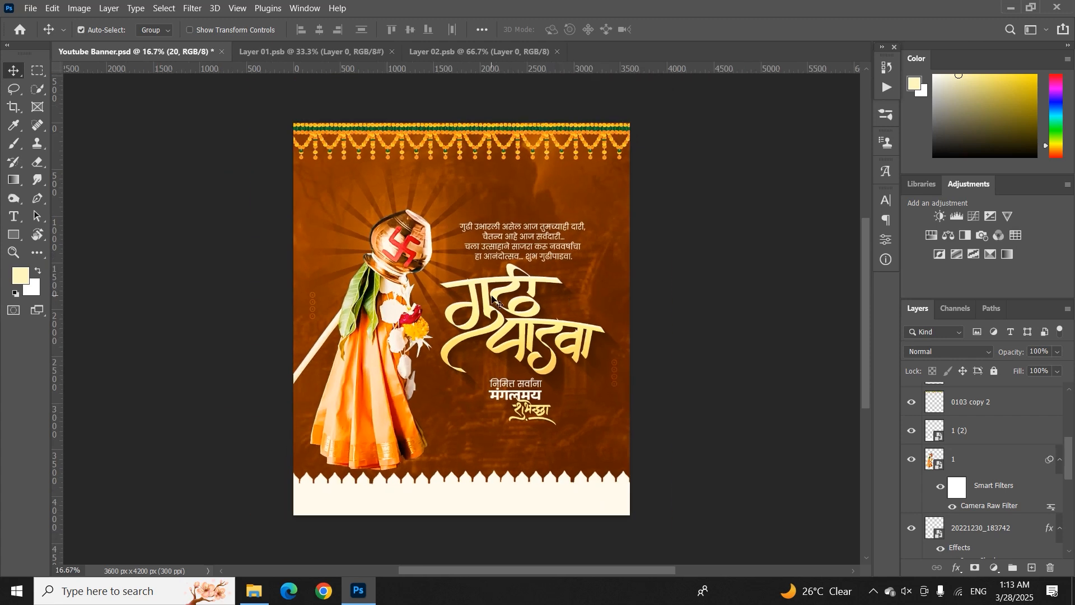
click(79, 9)
click(104, 106)
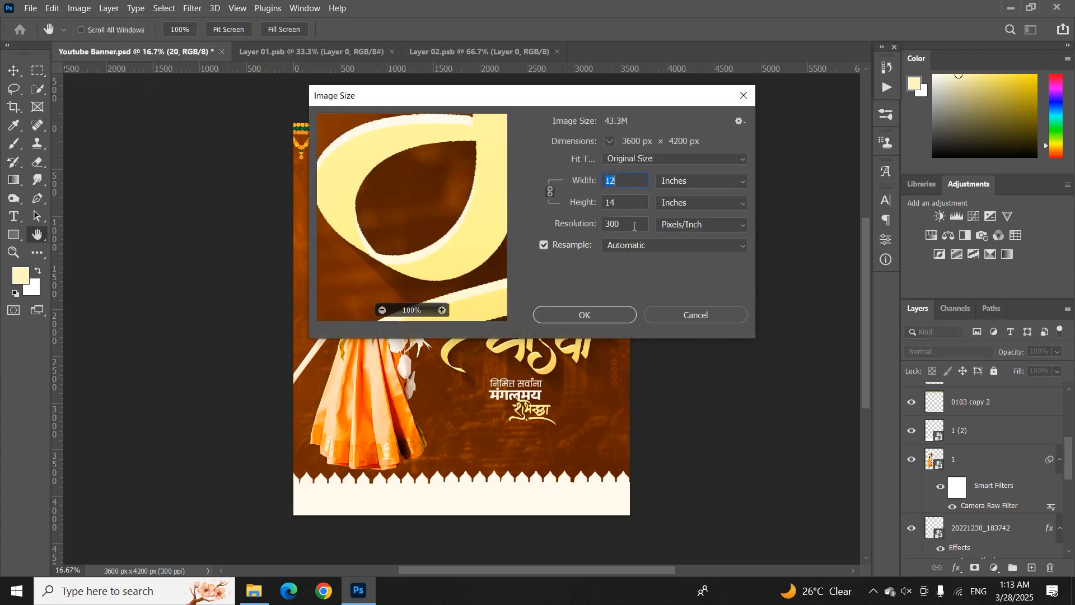
key(Tab)
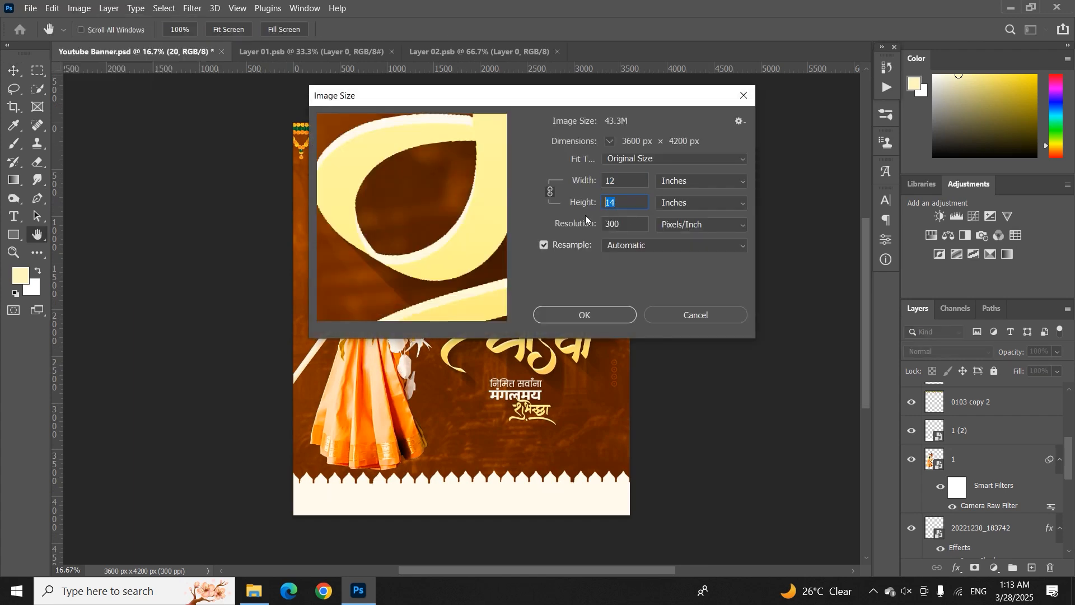
drag(618, 184, 603, 190)
click(625, 228)
click(603, 318)
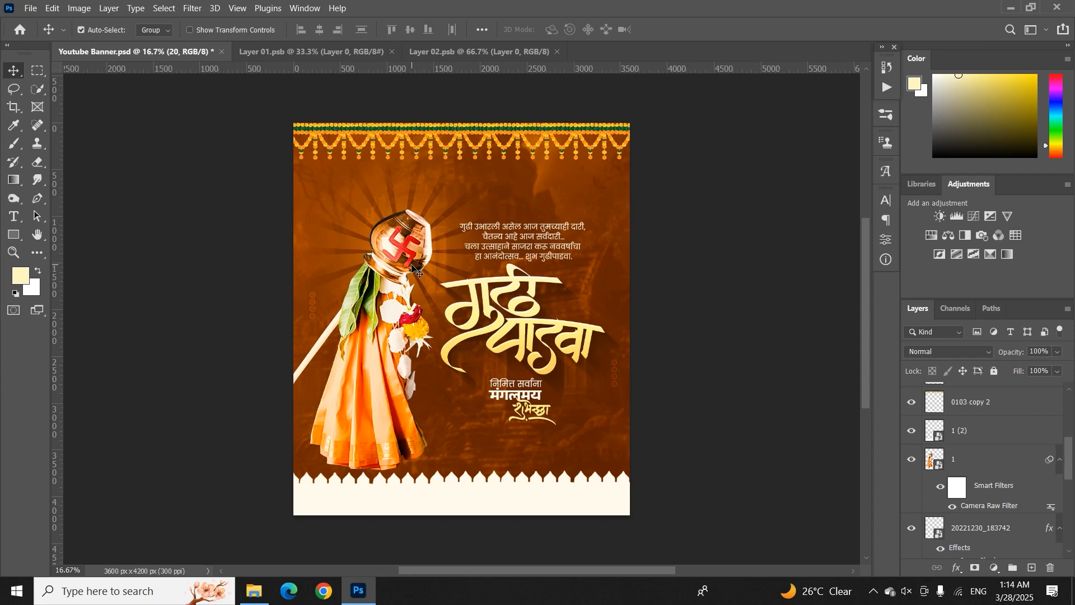
Create a new RGB document 12 inches wide and 14 inches high at 300 pixels/inch with a white background.
click(25, 9)
click(35, 21)
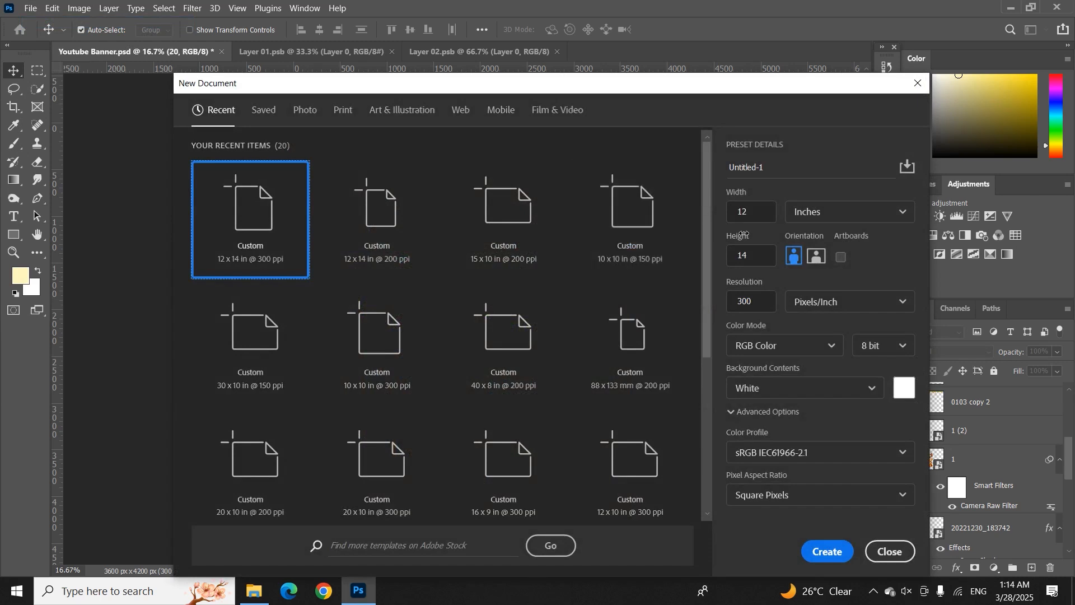
drag(760, 256, 688, 272)
click(755, 213)
drag(754, 213, 709, 236)
drag(760, 304, 714, 318)
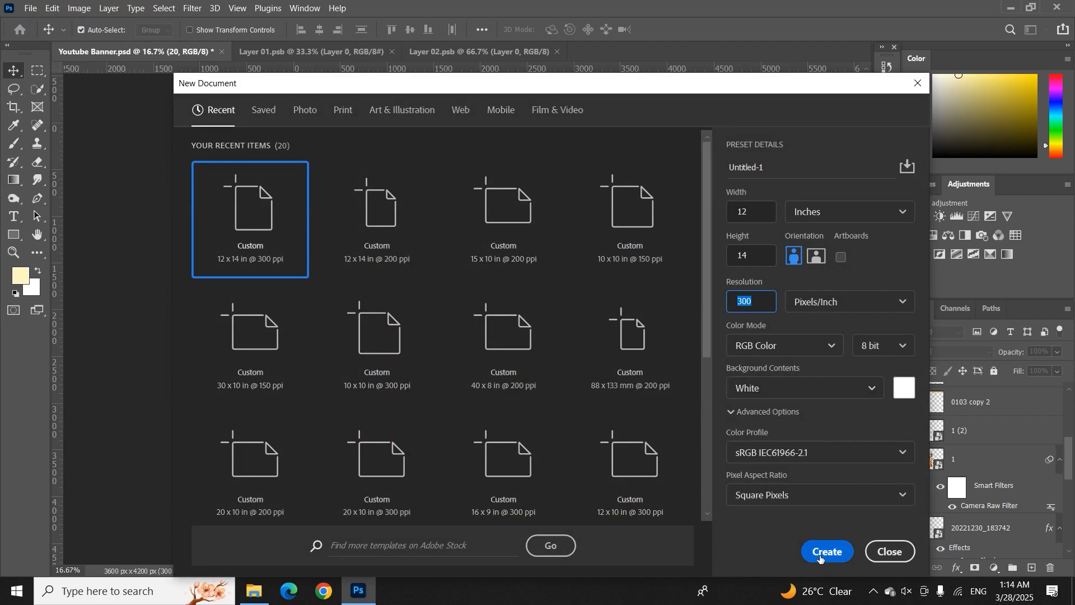
click(828, 551)
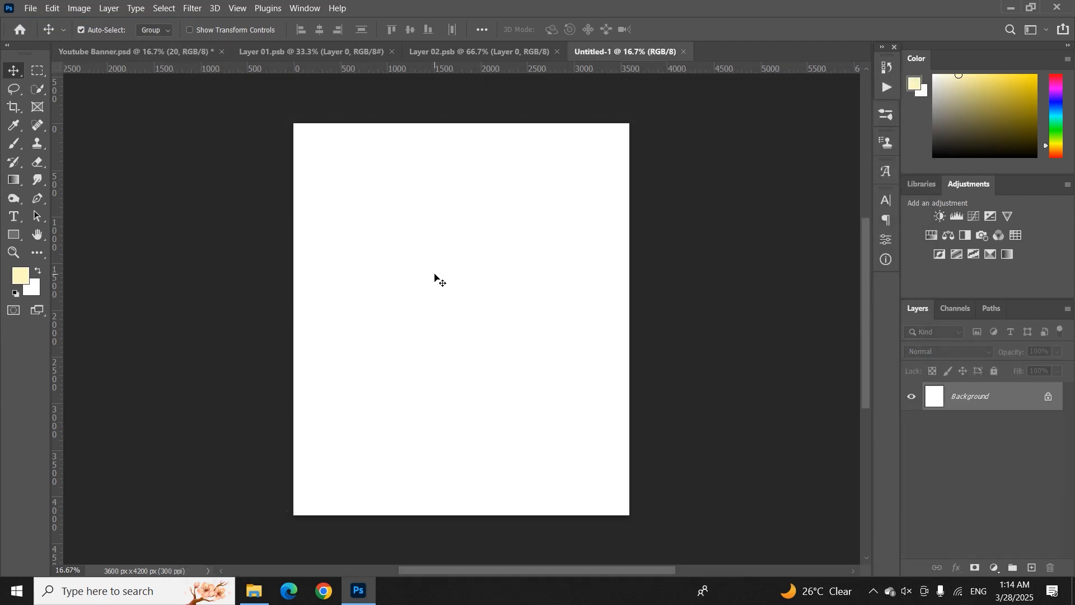
Copy the brown Color Fill 1 layer from Youtube Banner.psd into the new Untitled-1 document.
click(178, 52)
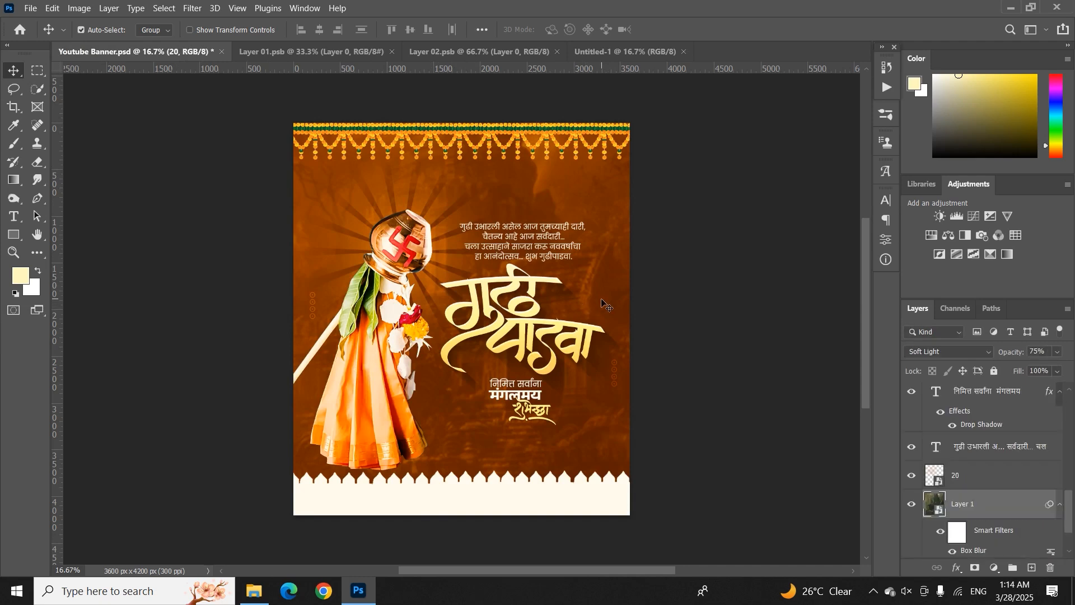
scroll(987, 482, down, 2)
click(989, 514)
click(915, 516)
click(916, 516)
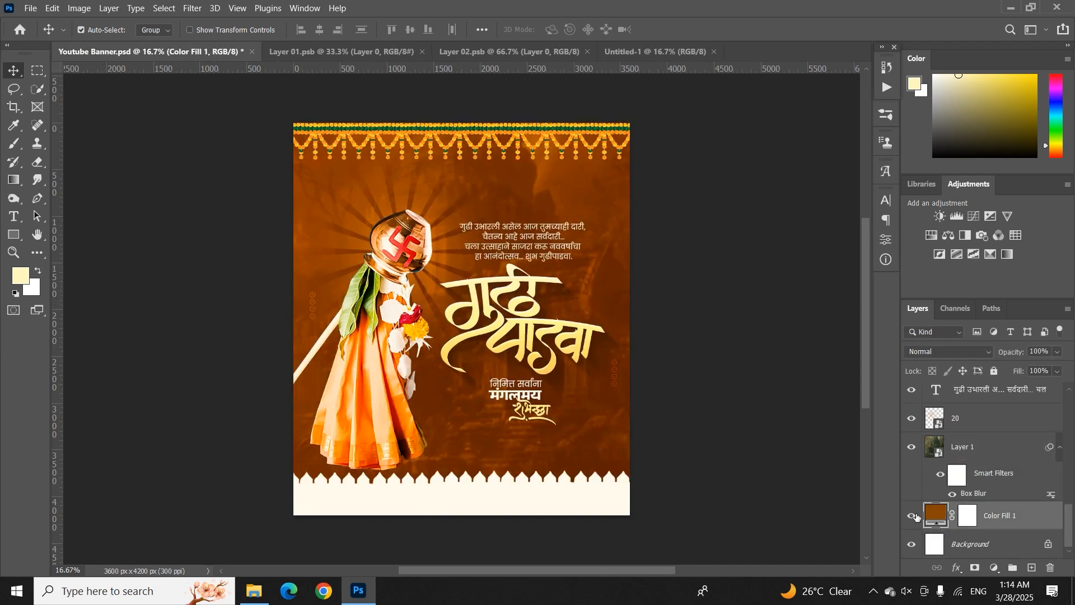
click(645, 53)
key(ctrl+v)
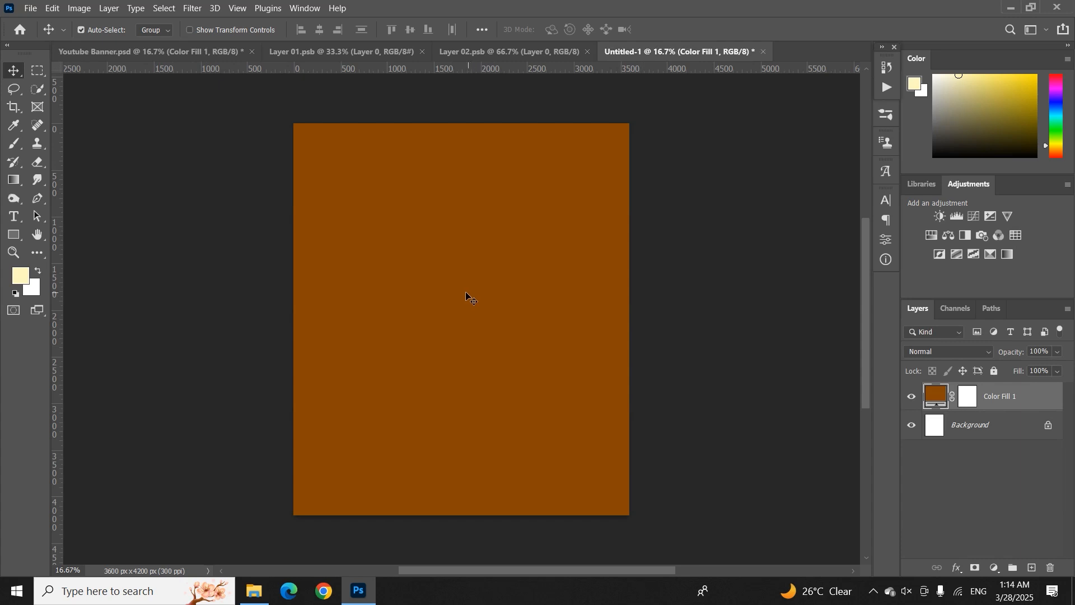
Check the banner's Layer 1 settings and convert the temple image layer in Layer 02.psb to a smart object.
click(147, 51)
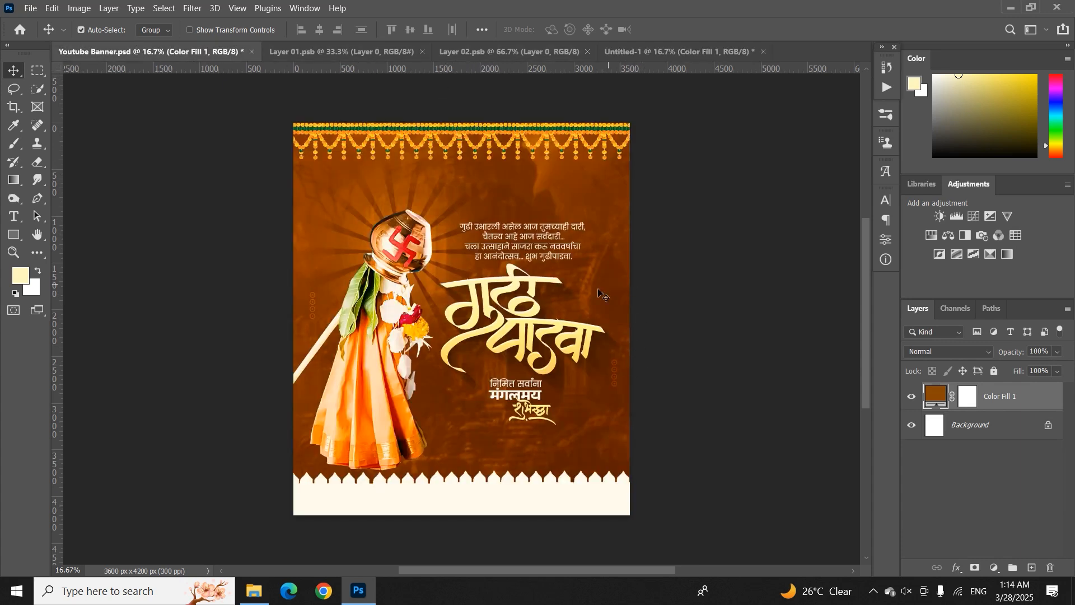
click(979, 481)
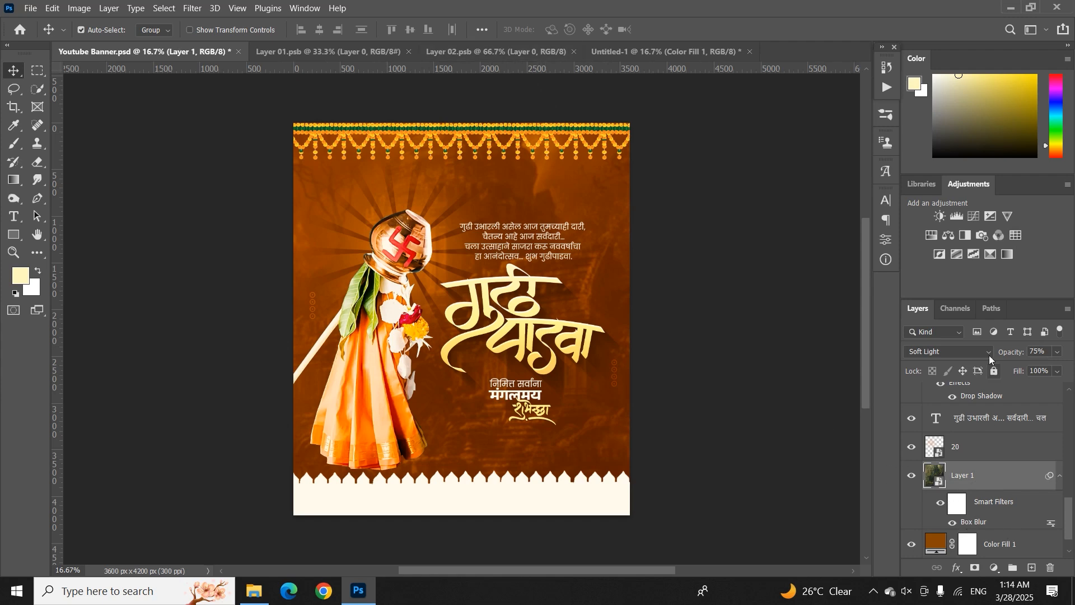
click(512, 51)
scroll(476, 258, up, 8)
scroll(477, 258, down, 8)
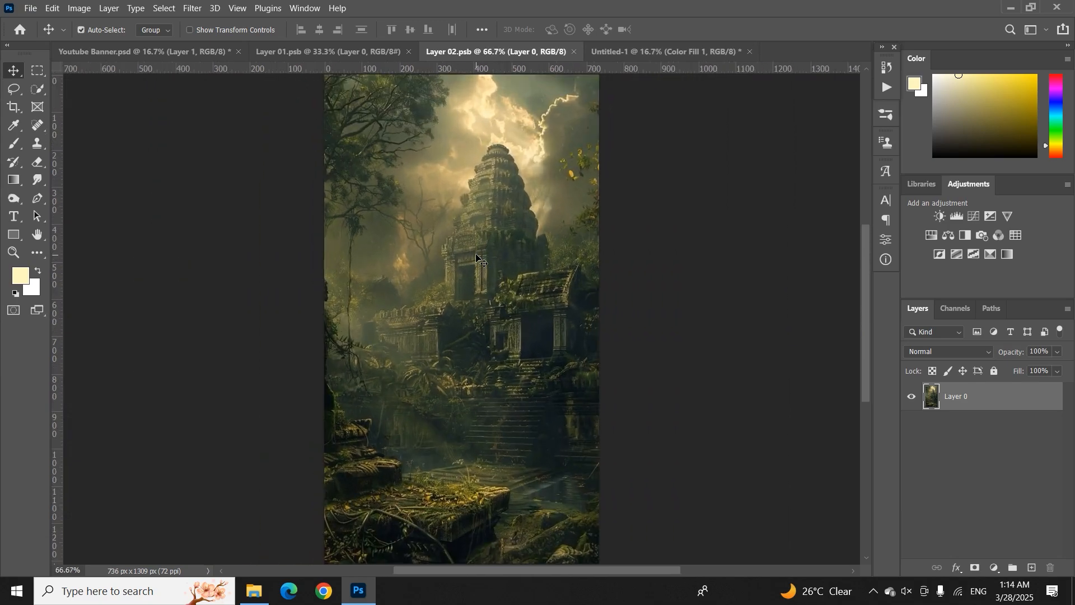
right_click(981, 399)
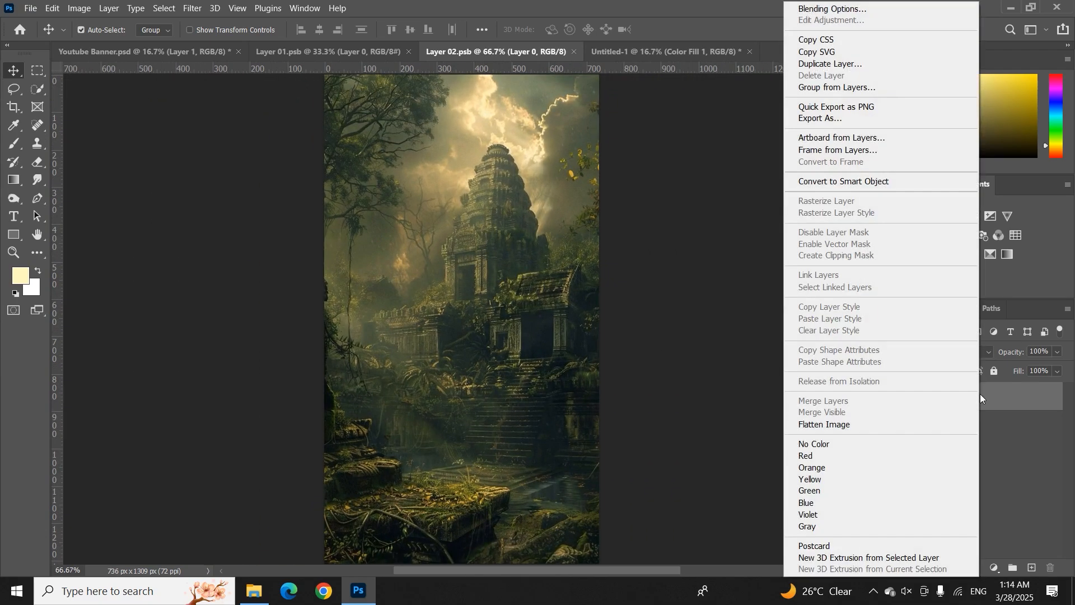
click(820, 182)
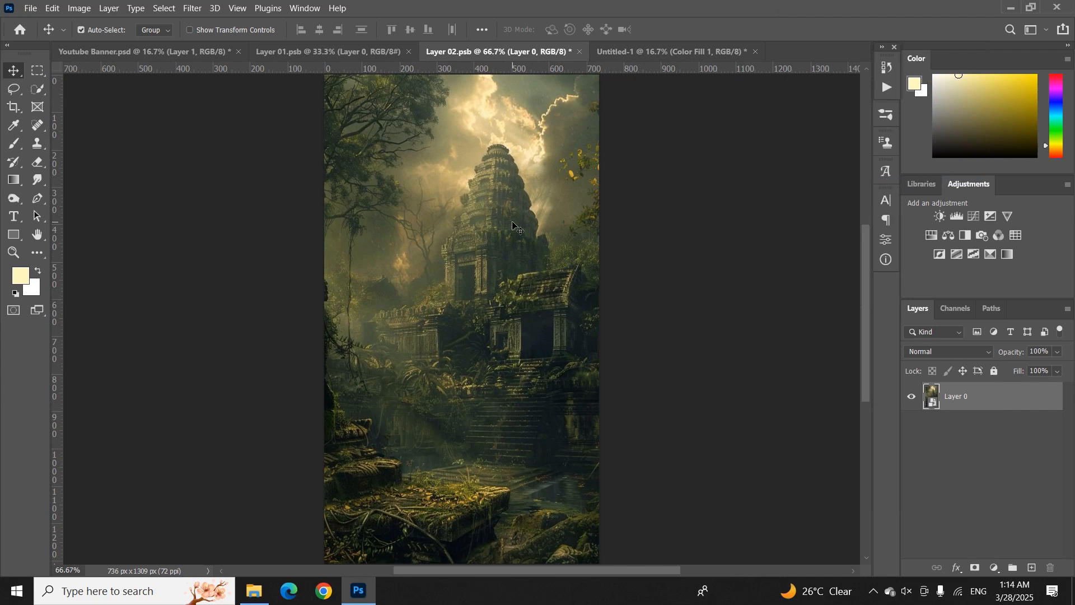
Copy the temple smart object from Layer 02.psb into Untitled-1 above the brown fill.
key(ctrl+c)
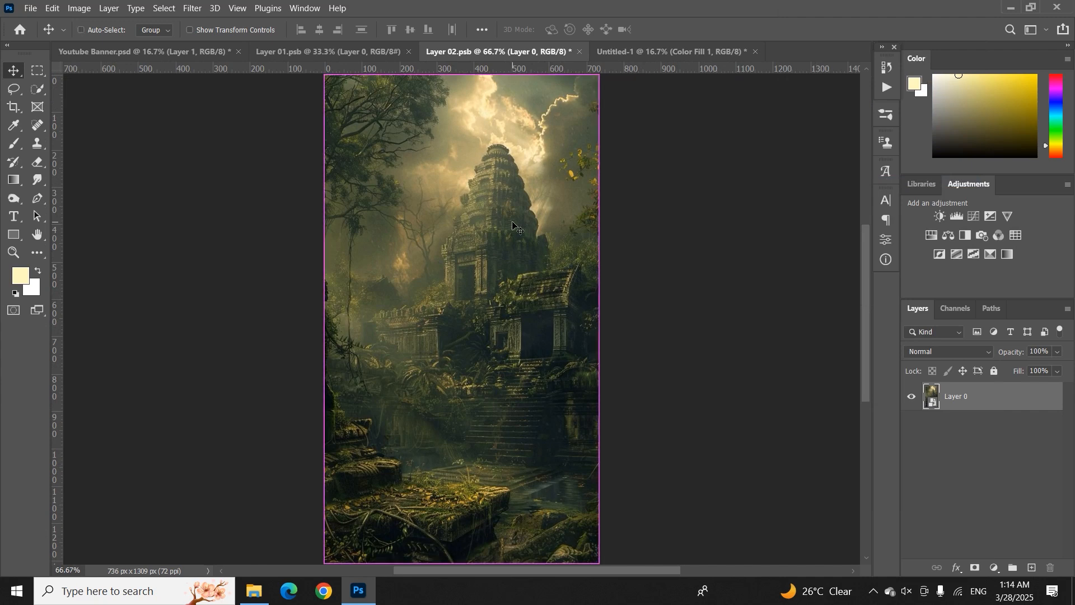
click(640, 52)
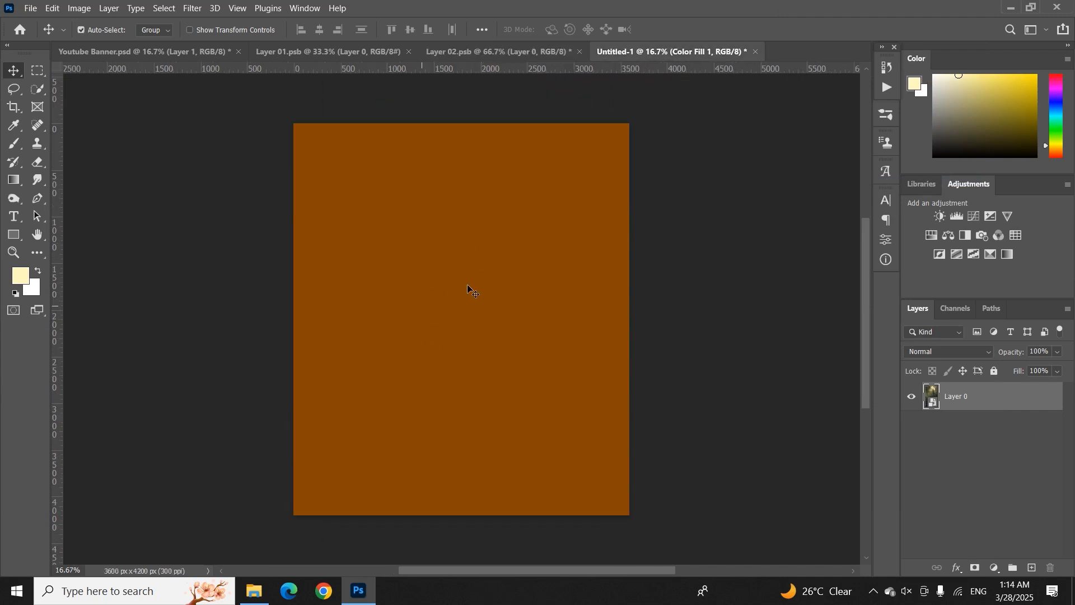
key(ctrl+v)
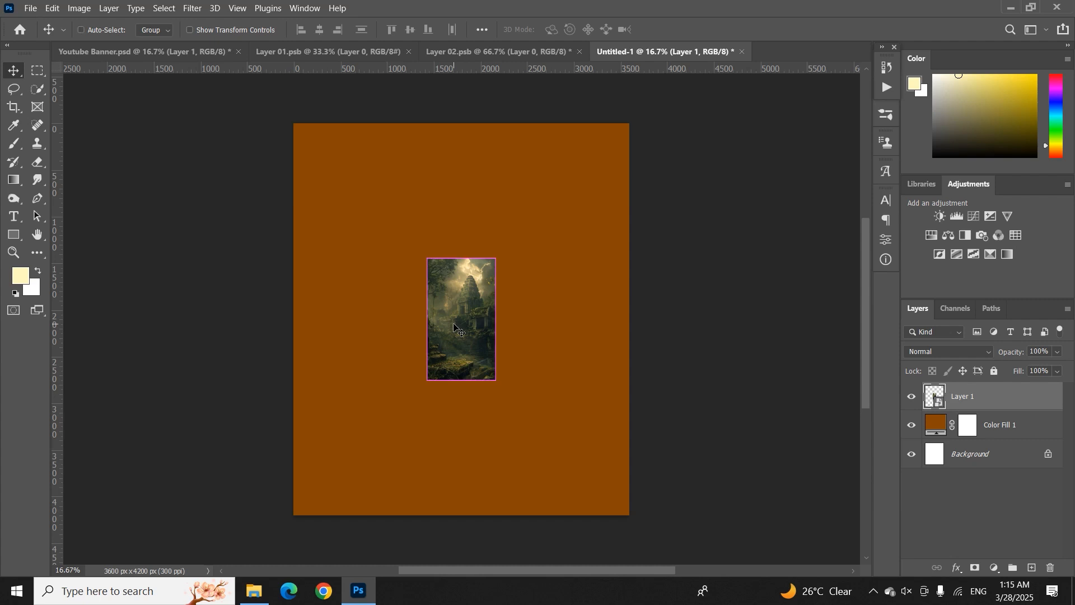
Scale up the temple image proportionally and position it so that it covers the whole canvas.
key(ctrl+t)
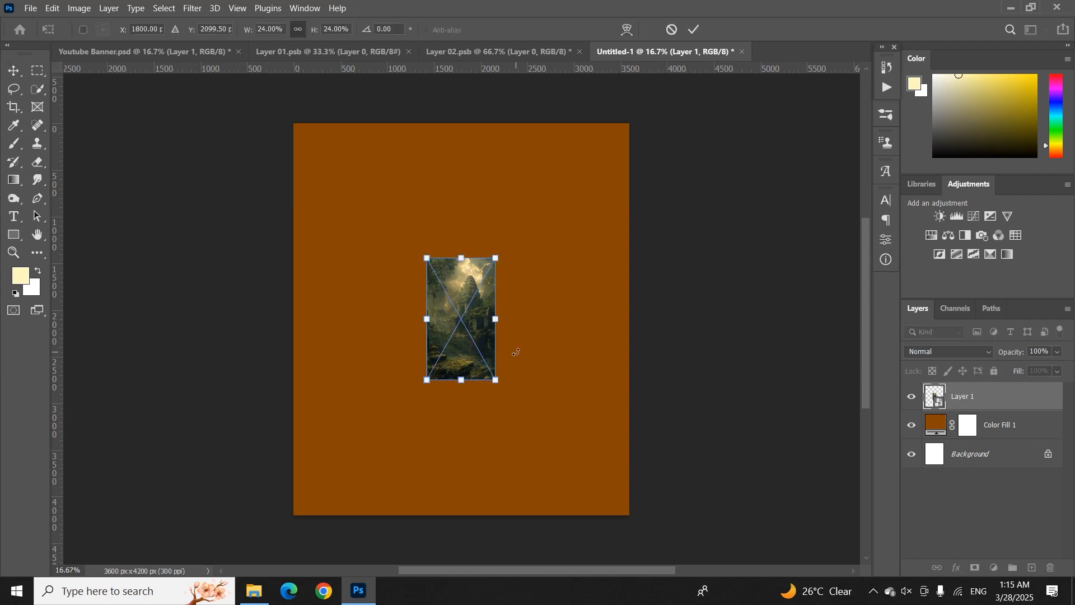
drag(495, 319, 513, 363)
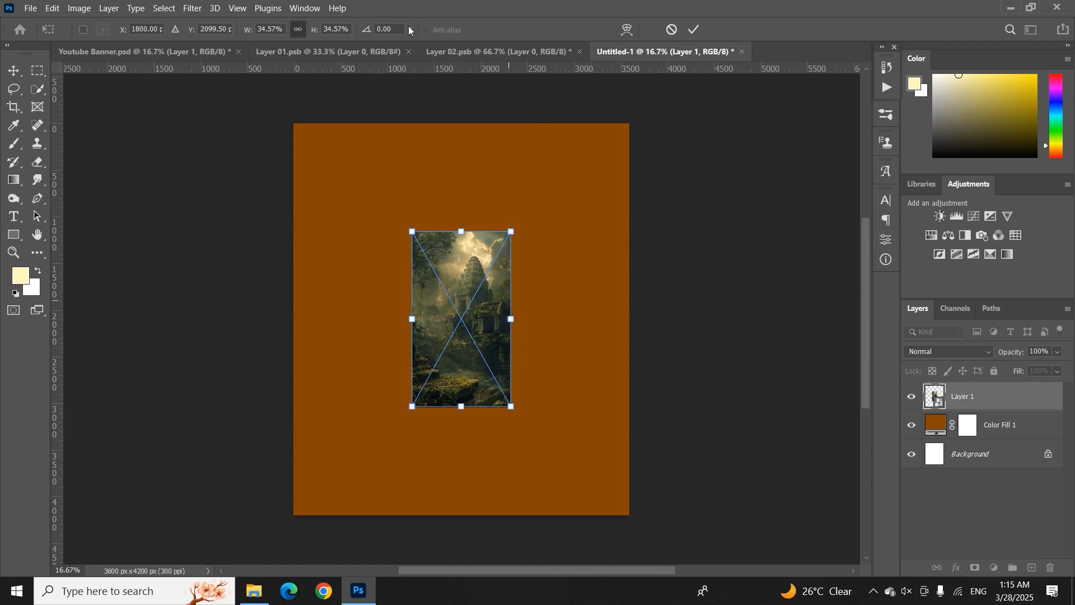
drag(321, 34, 325, 88)
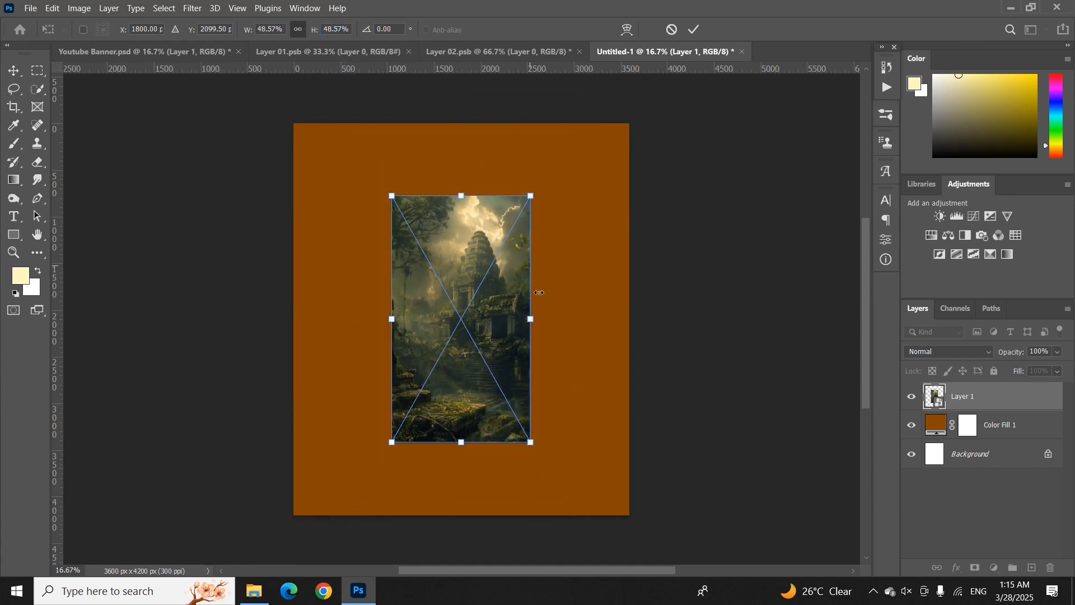
drag(530, 330, 684, 330)
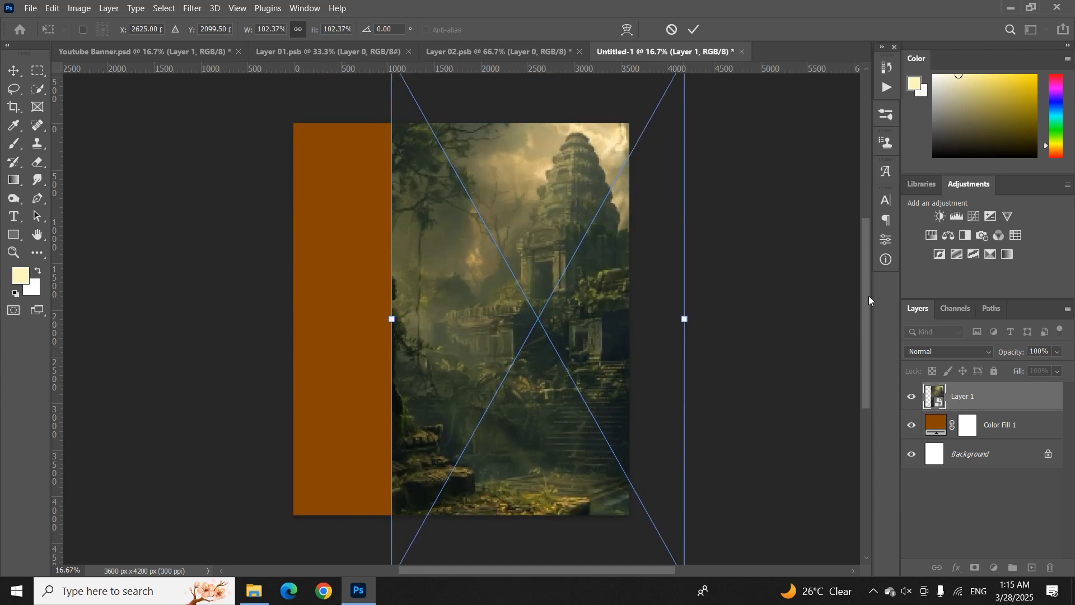
key(ctrl+z)
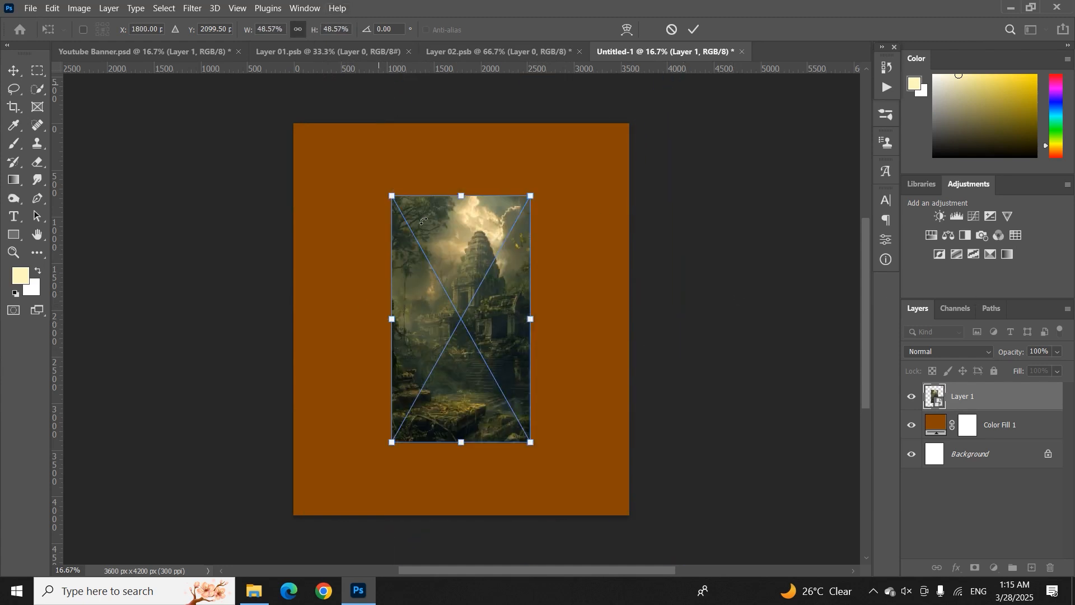
drag(530, 318, 675, 363)
drag(601, 323, 583, 364)
click(696, 29)
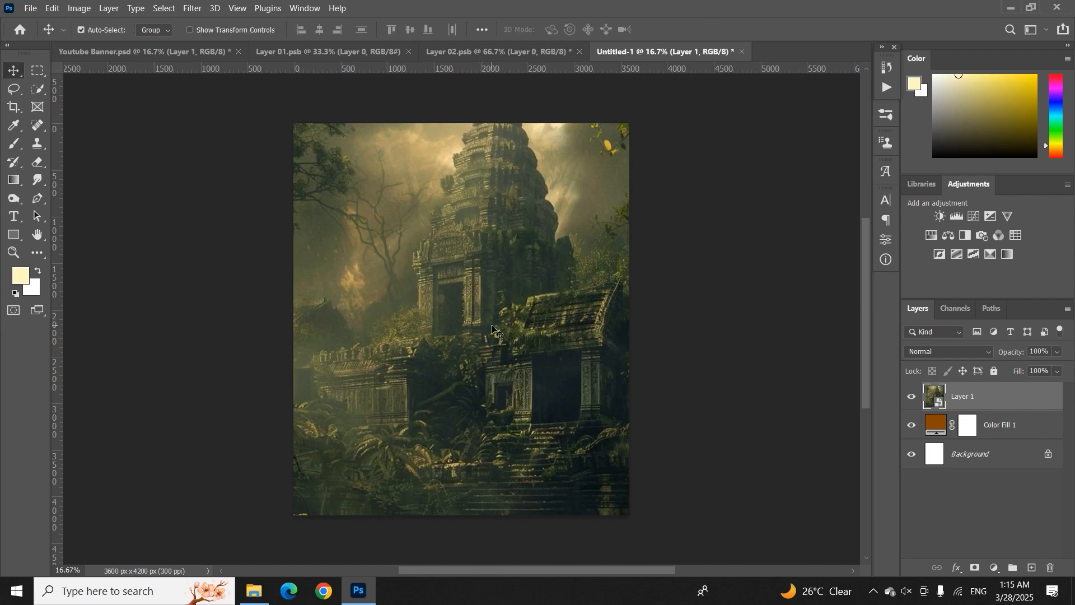
Set the temple layer's blend mode to Soft Light and its opacity to 75%.
click(925, 359)
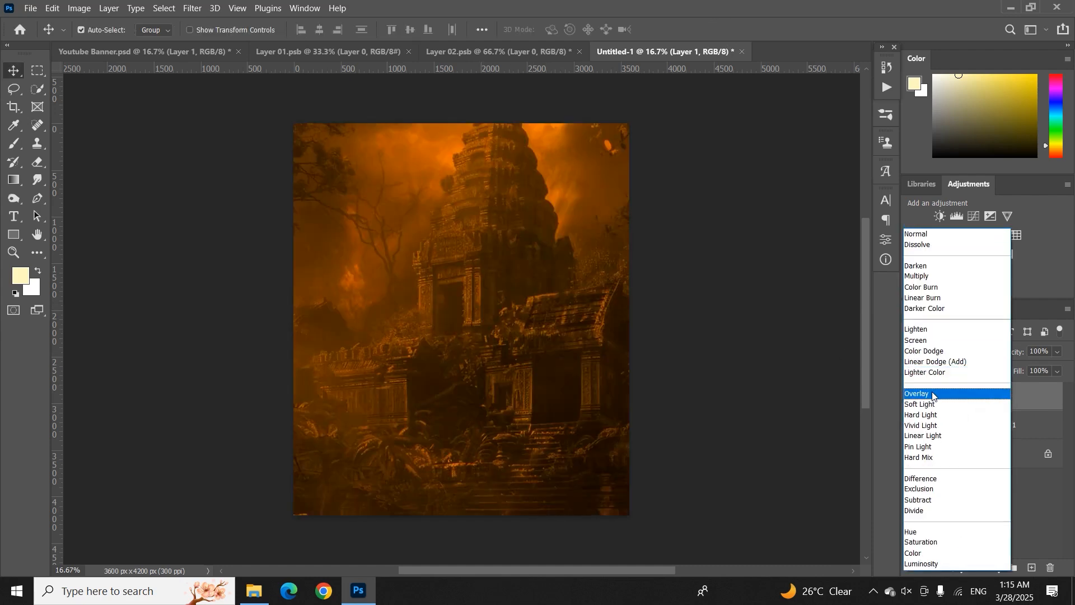
click(946, 408)
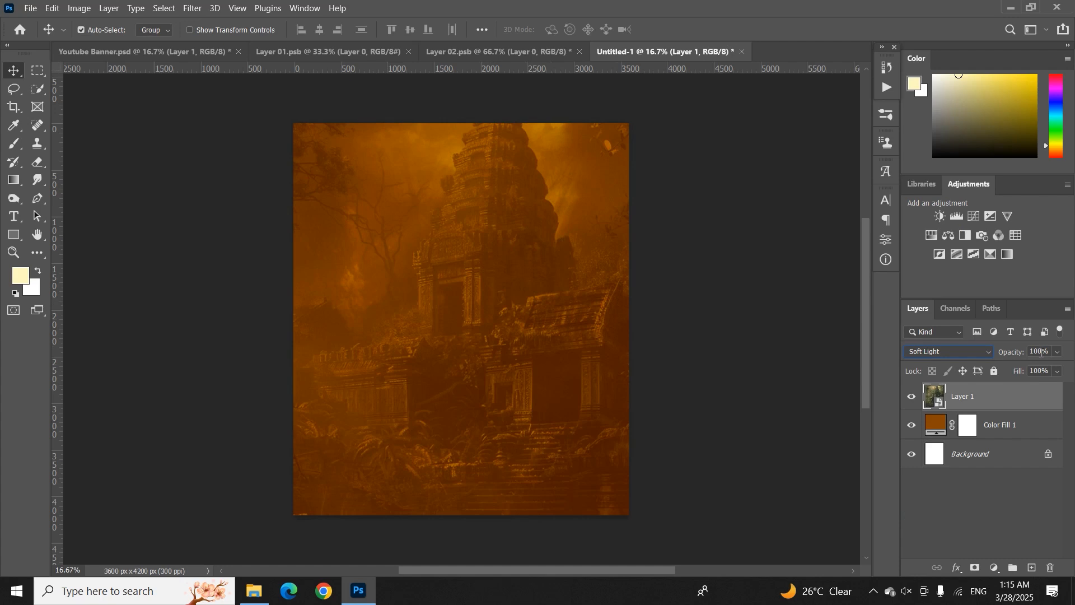
click(1051, 351)
text(765)
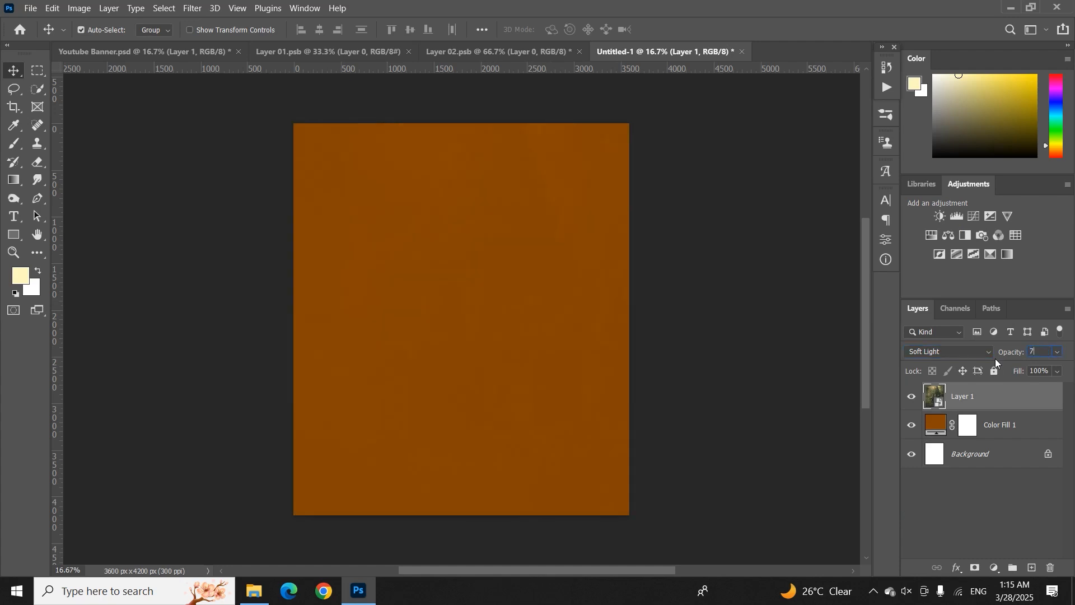
key(BackSpace)
key(BackSpace)
text(5)
click(785, 380)
click(964, 395)
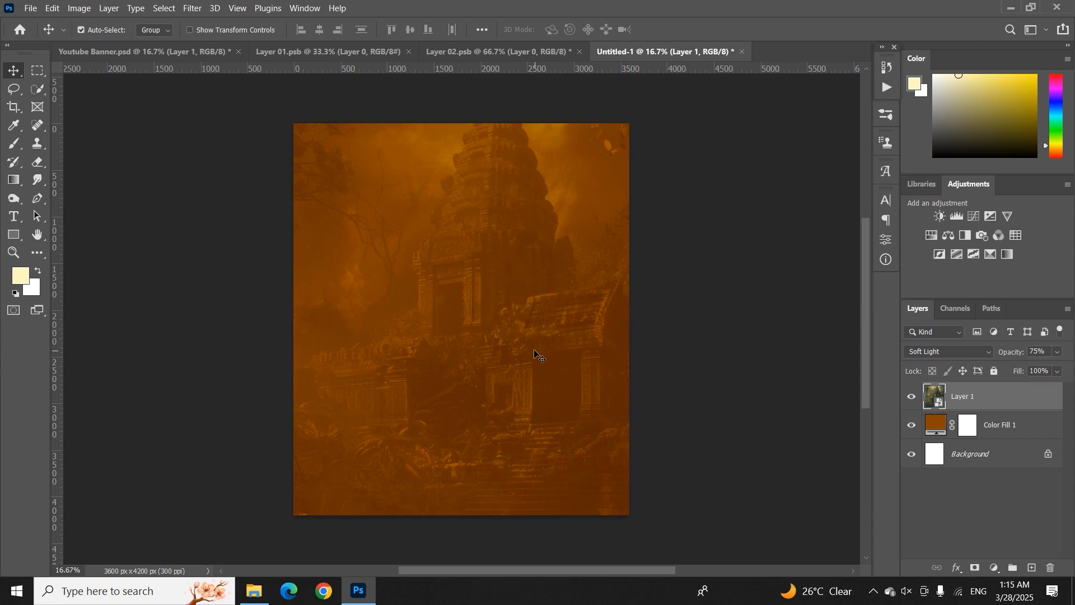
Apply a Box Blur filter with a radius of 23 pixels to the temple layer.
click(192, 8)
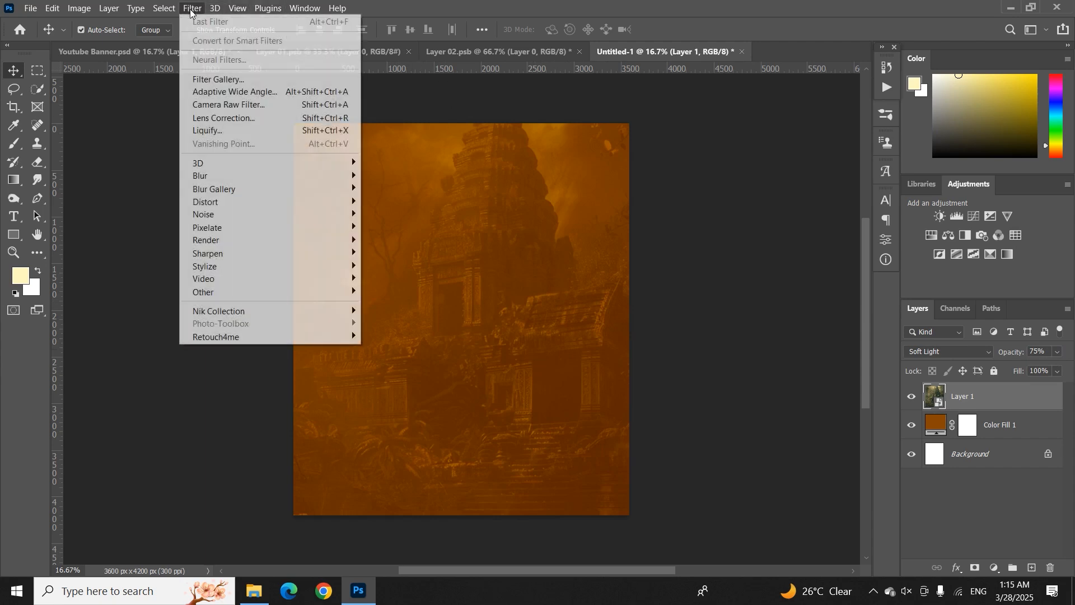
mouse_move(226, 182)
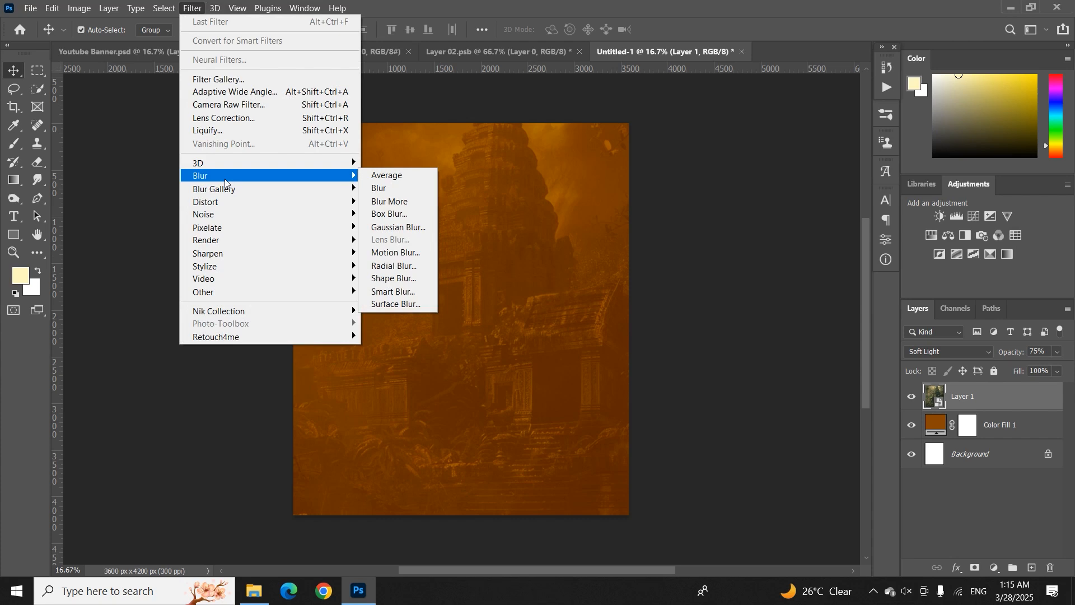
click(384, 216)
drag(688, 359, 696, 362)
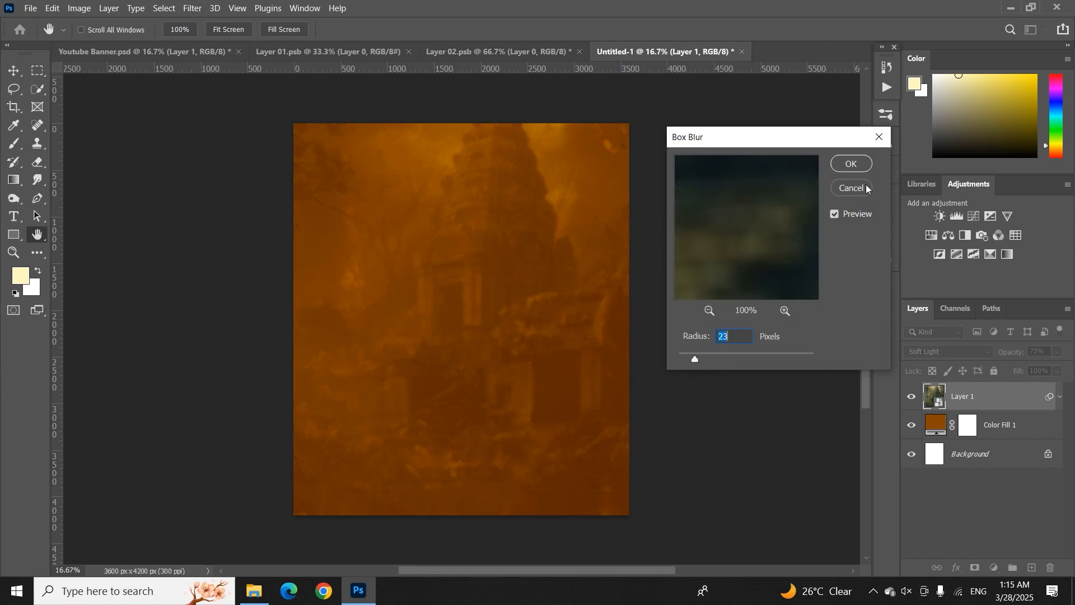
click(852, 164)
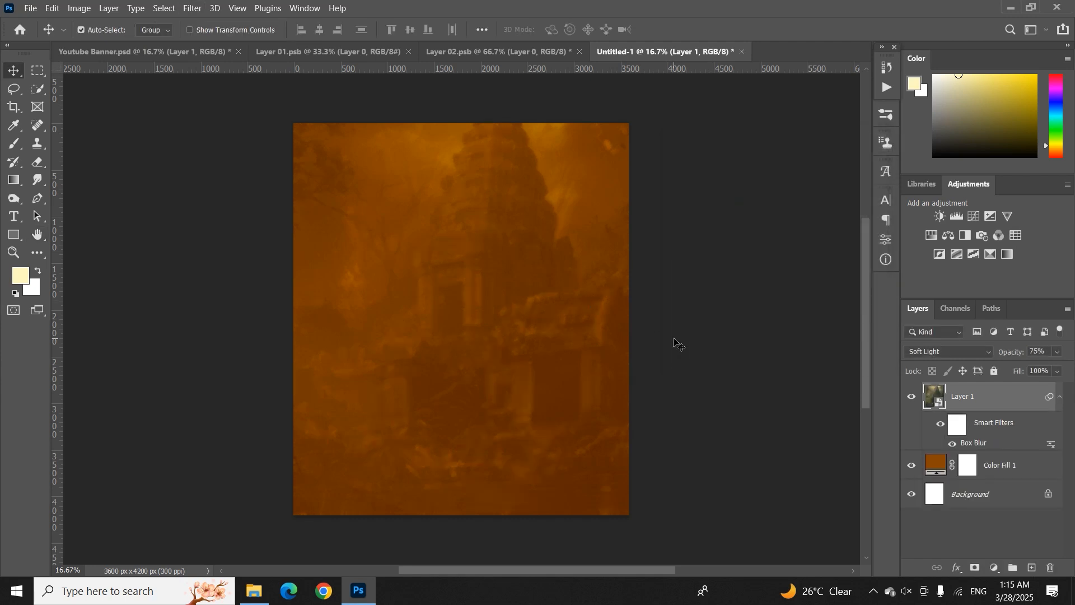
click(339, 54)
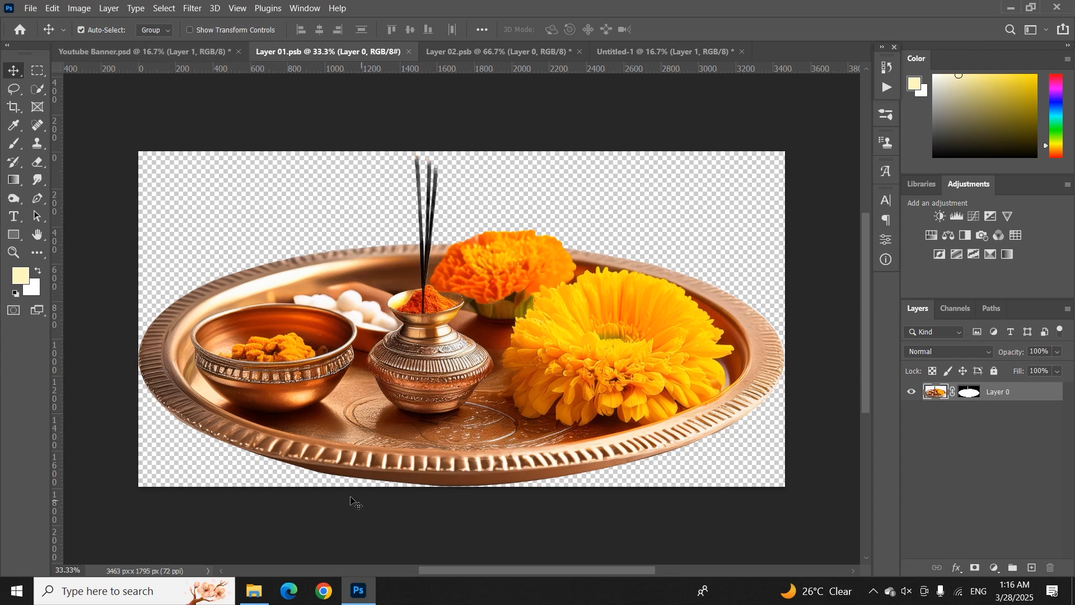
click(188, 51)
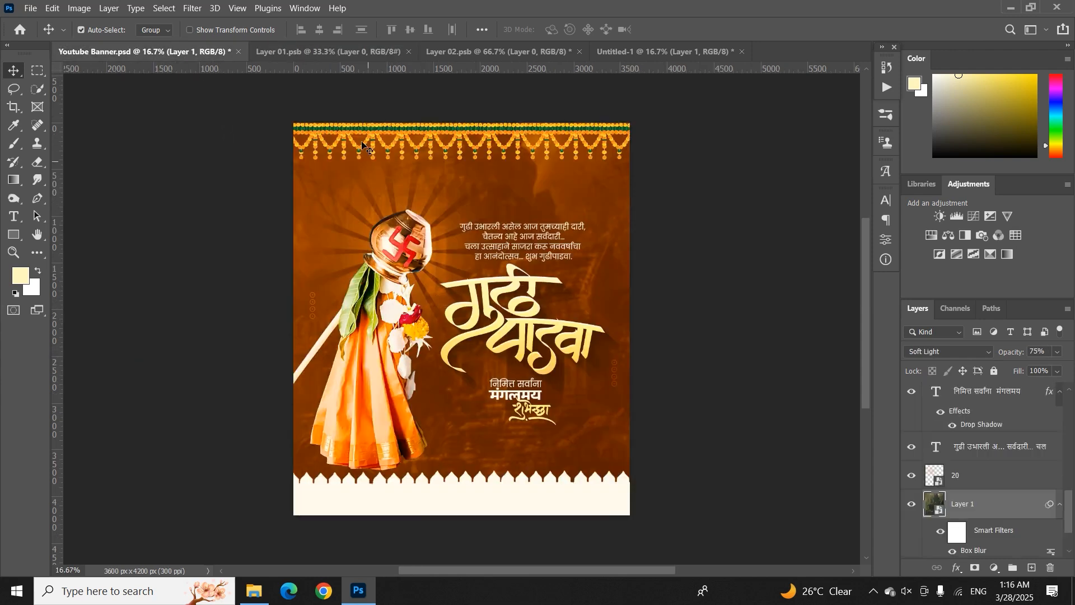
click(329, 52)
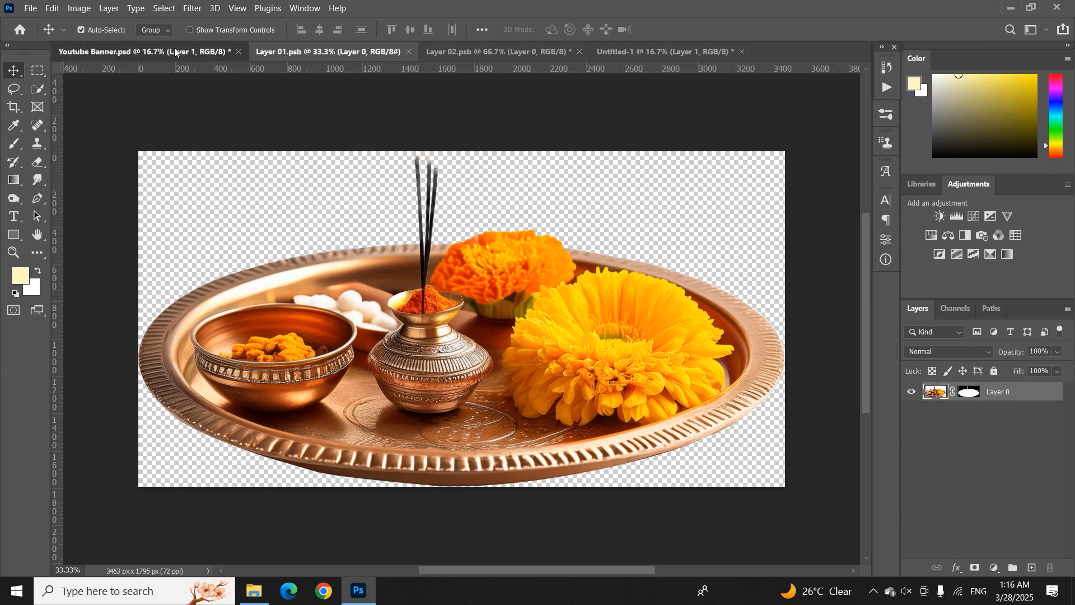
click(143, 52)
drag(512, 283, 530, 288)
key(ctrl+z)
key(ctrl+z)
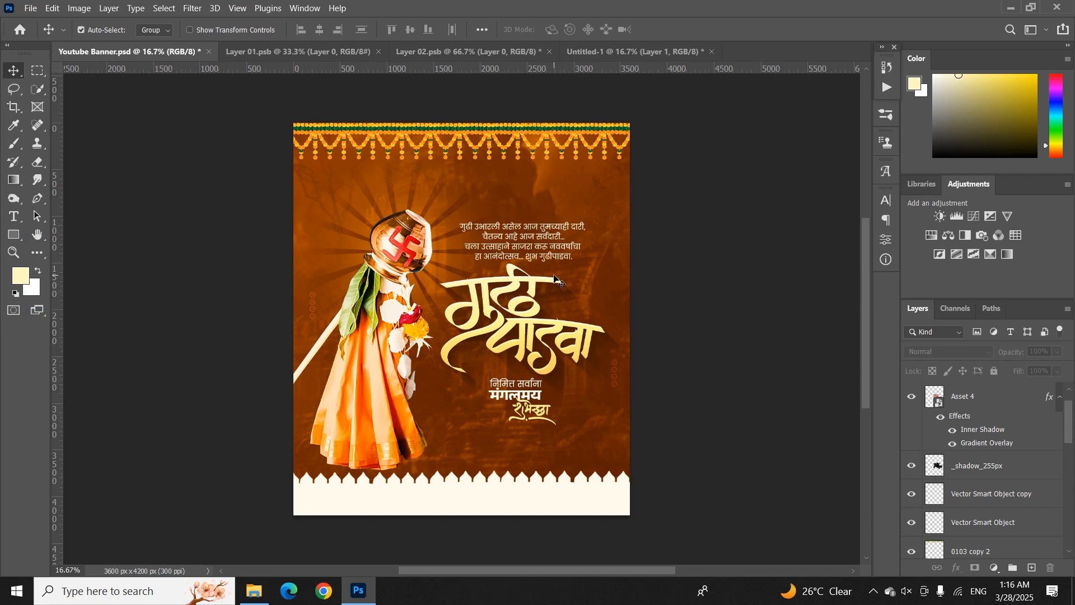
Delete the _shadow_255px layer in Youtube Banner.psd and select the Asset 4 title layer.
click(557, 288)
click(977, 473)
click(911, 466)
click(911, 466)
key(Delete)
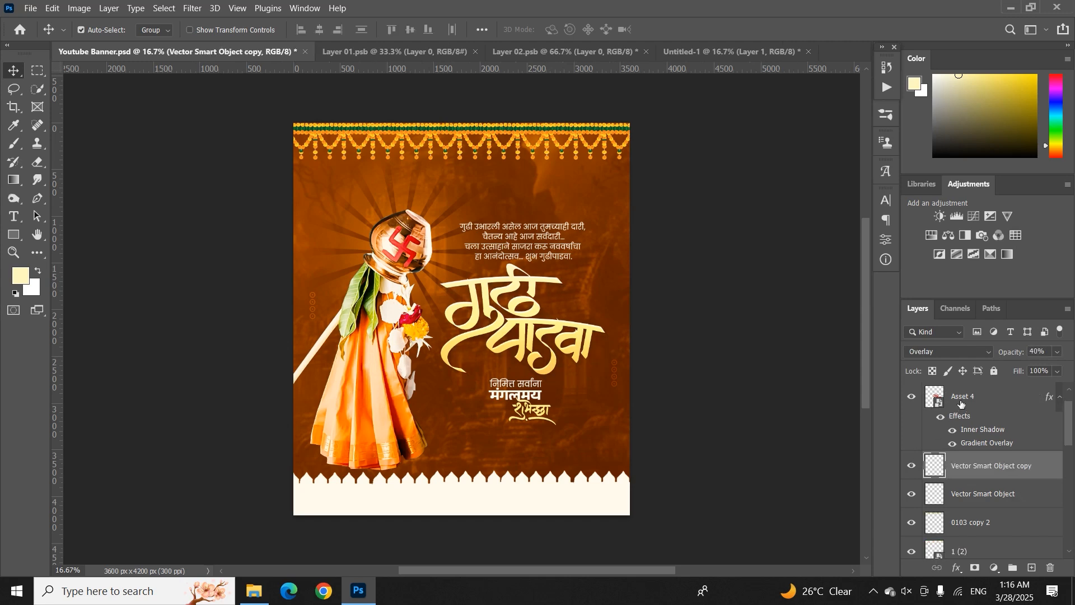
click(961, 403)
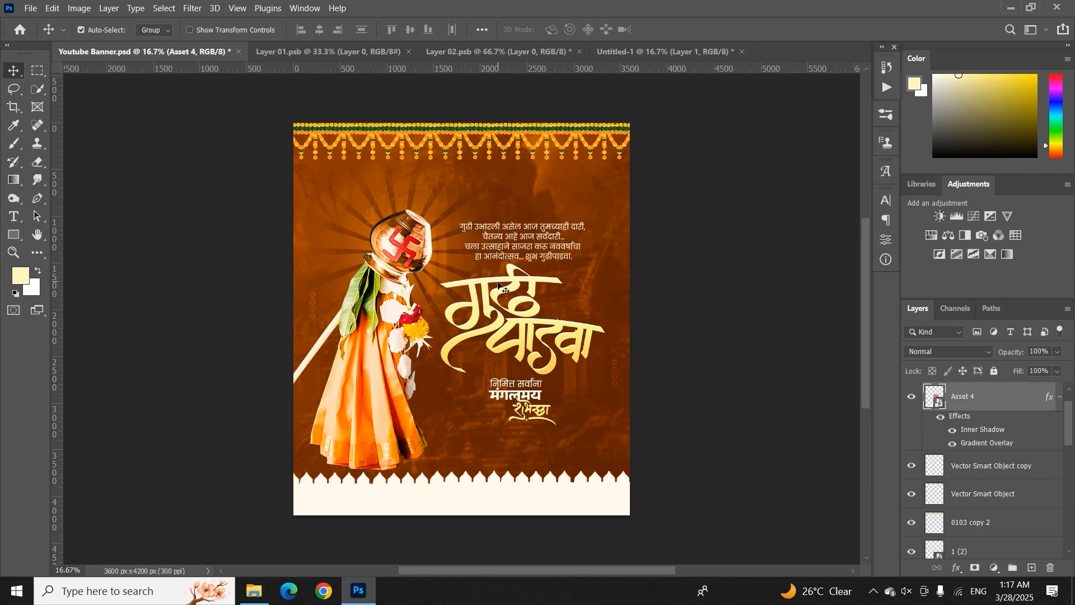
Close Layer 02.psb without saving its changes.
click(523, 51)
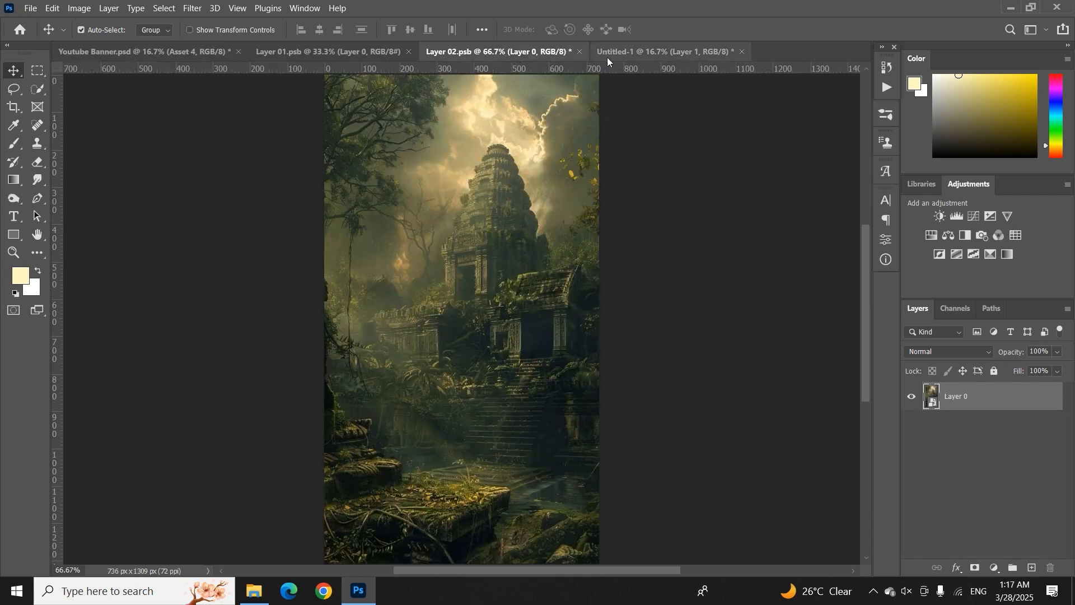
key(ctrl+Tab)
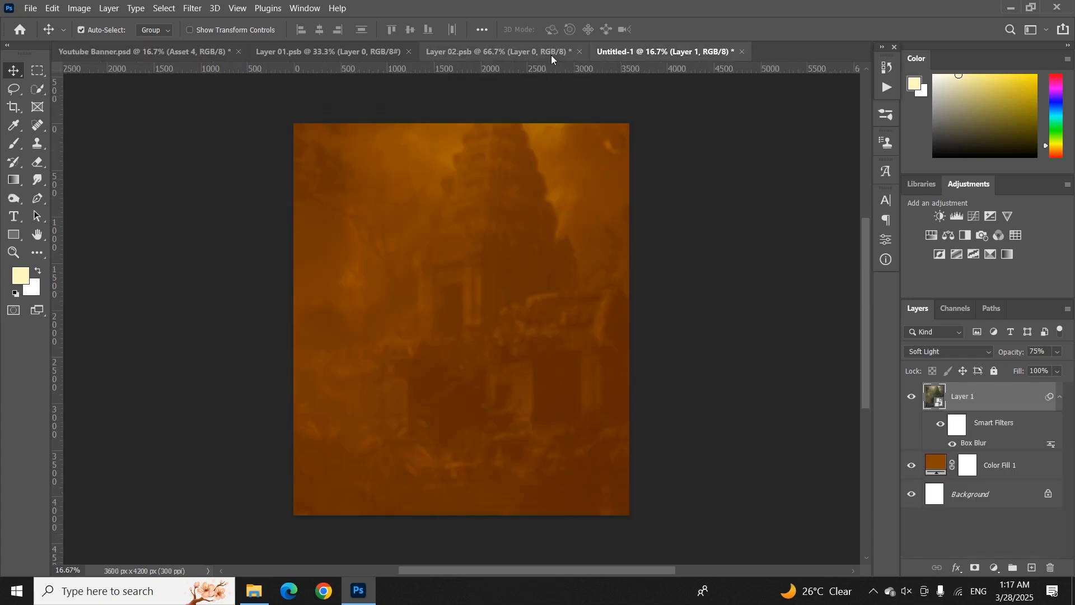
click(498, 51)
click(580, 52)
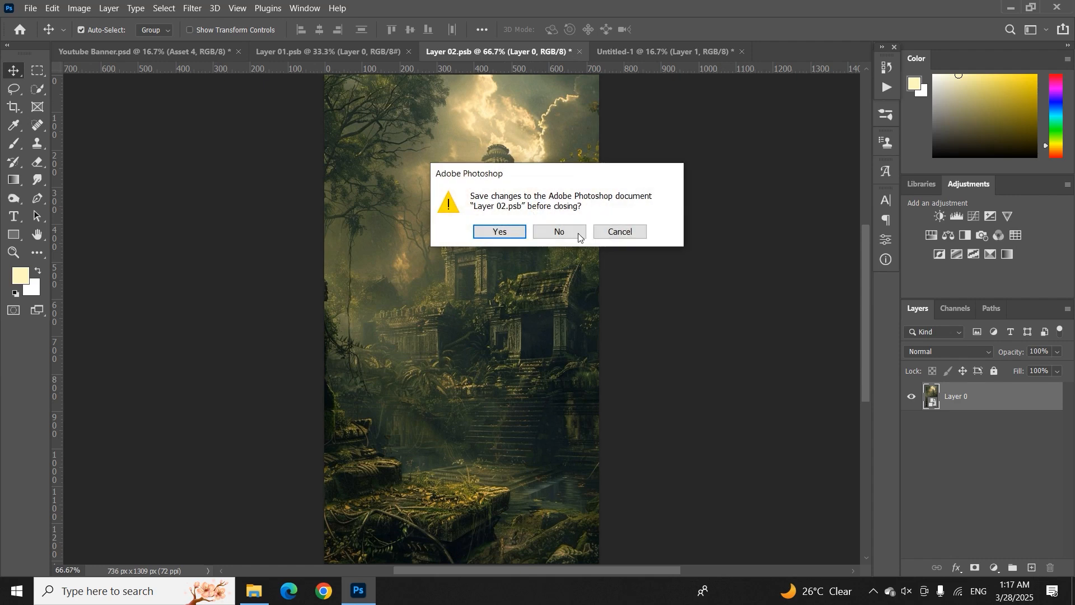
click(557, 231)
Copy the Asset 4 title from Youtube Banner.psd into Untitled-1, placing it right of centre over the temple background.
click(360, 51)
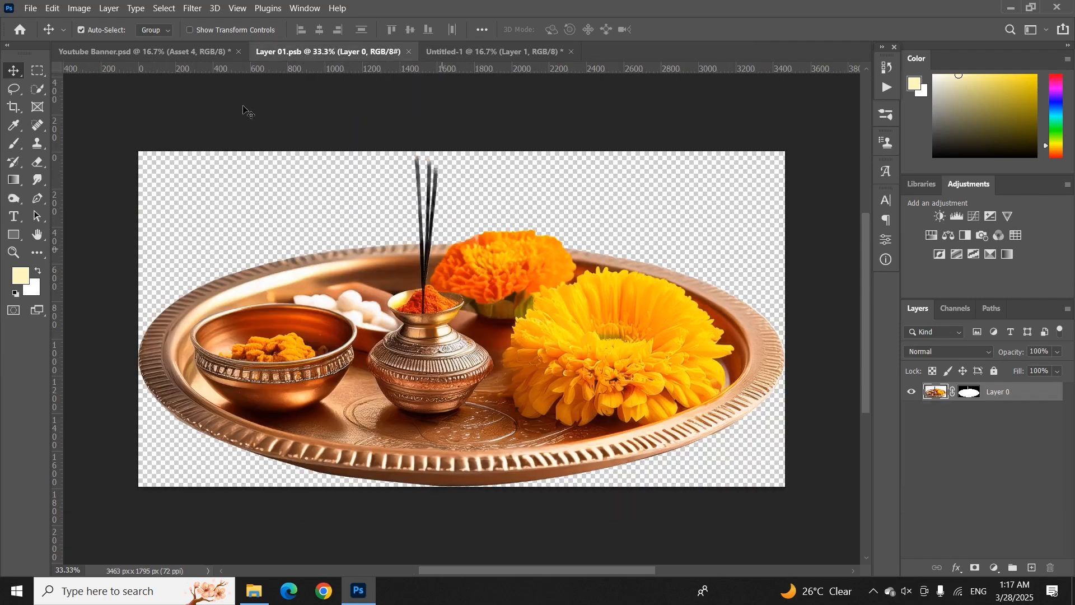
click(178, 54)
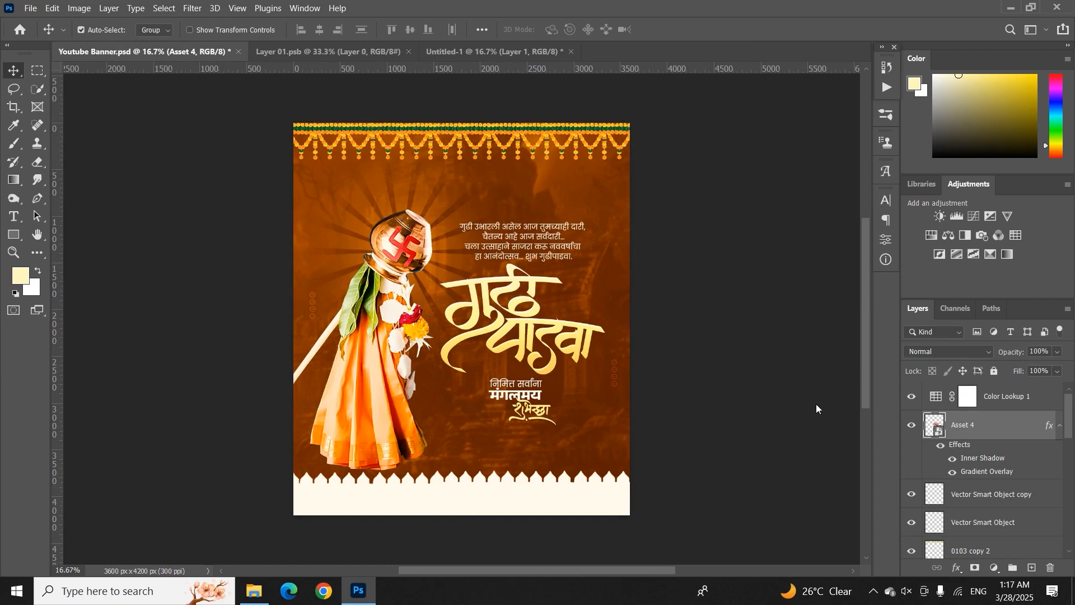
mouse_move(526, 287)
mouse_down()
mouse_move(472, 53)
mouse_move(513, 300)
mouse_move(512, 262)
mouse_move(512, 278)
mouse_up()
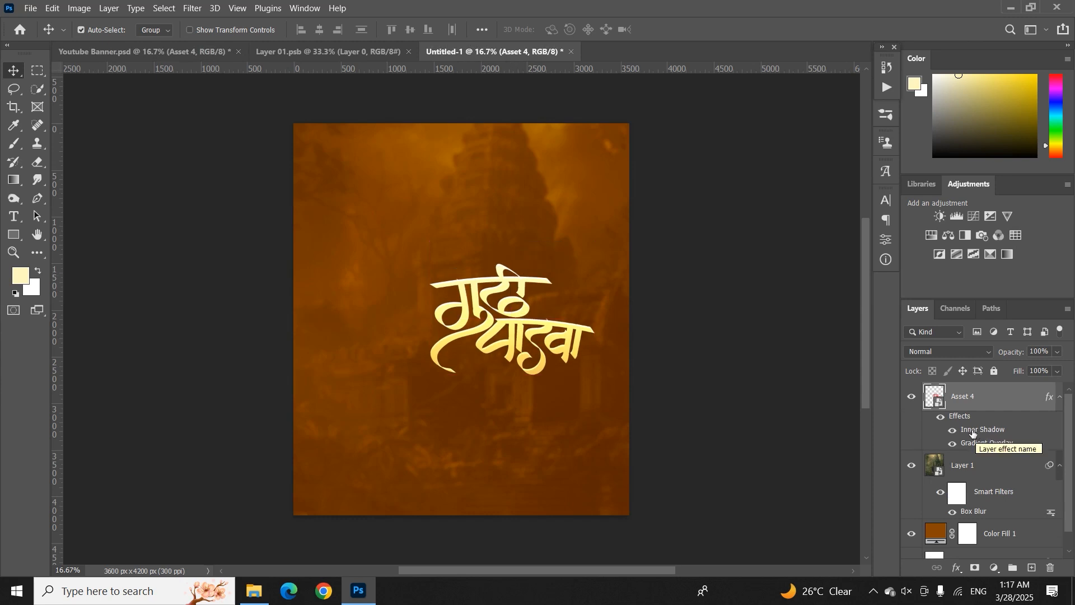
Review the title's Inner Shadow and Gradient Overlay settings, locate its yellow gradient among the presets, and close the layer style.
double_click(973, 433)
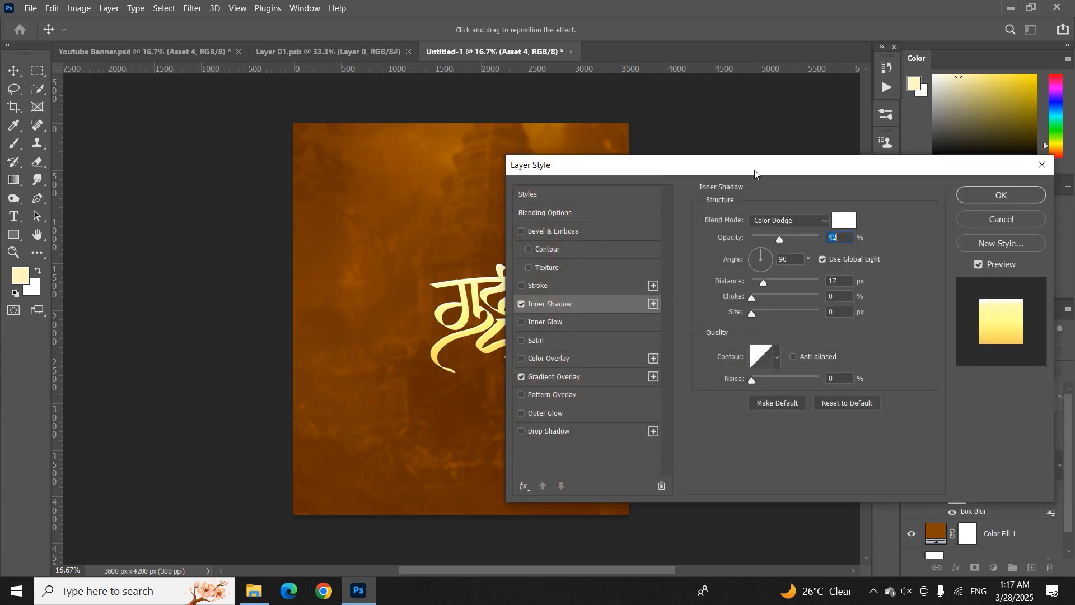
drag(754, 169, 872, 207)
click(956, 319)
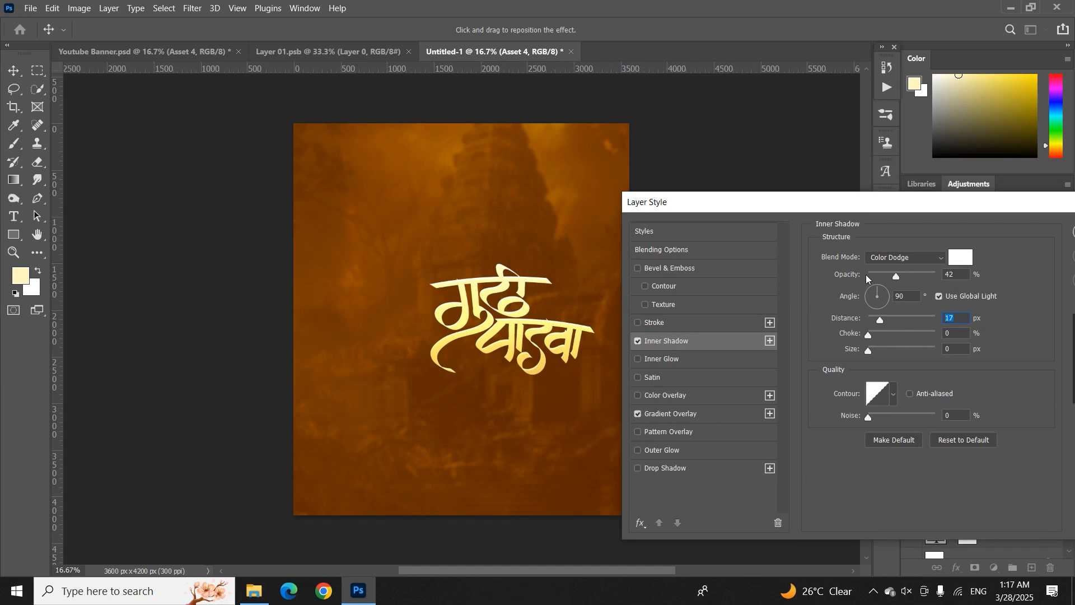
click(673, 414)
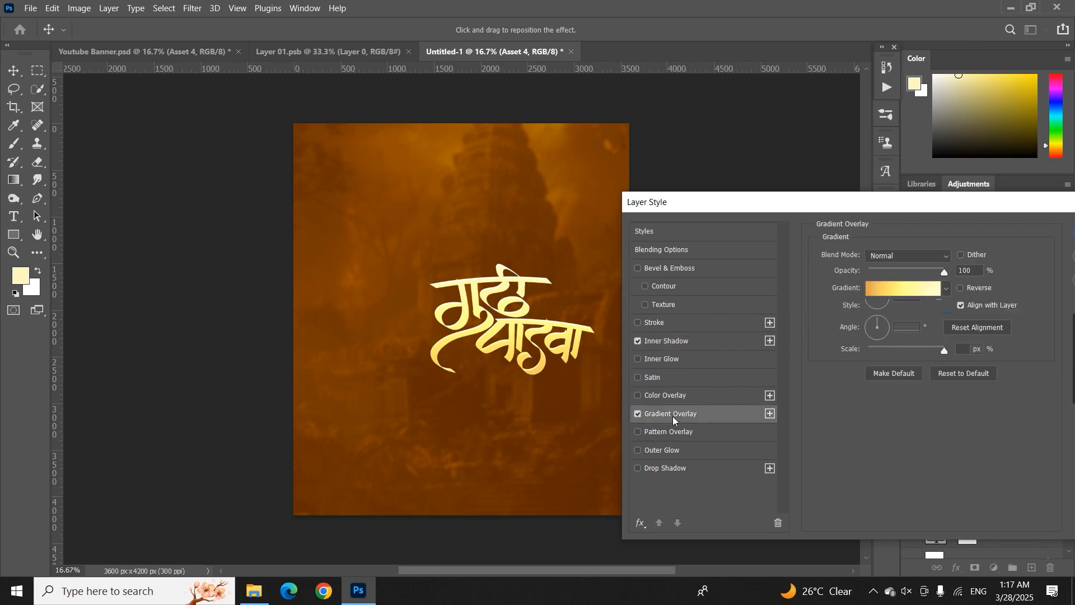
click(946, 288)
scroll(897, 350, down, 5)
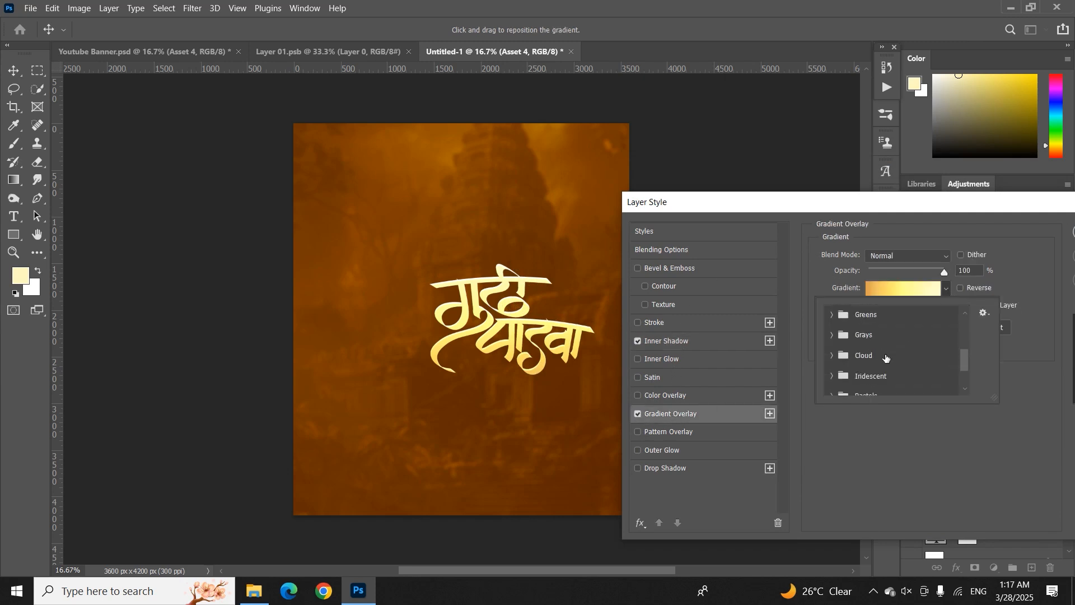
click(832, 386)
scroll(862, 358, down, 8)
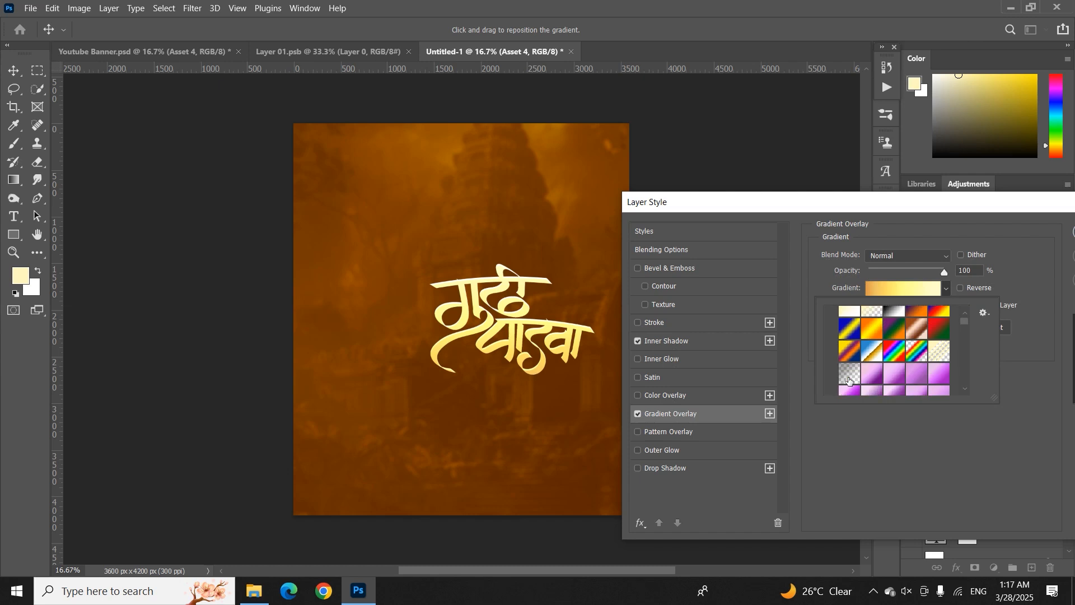
scroll(862, 358, down, 15)
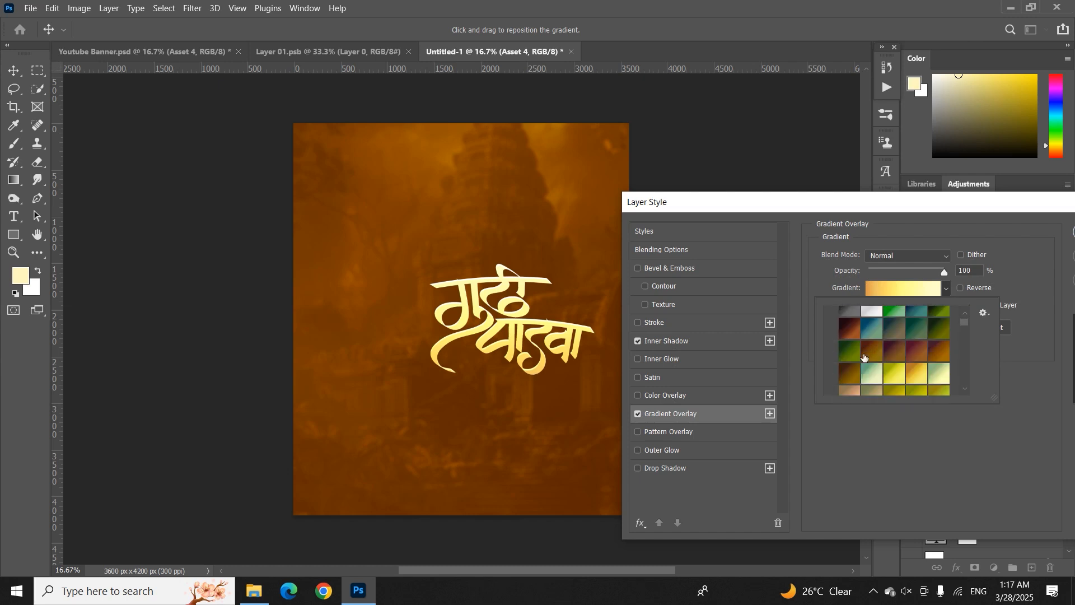
scroll(862, 359, down, 4)
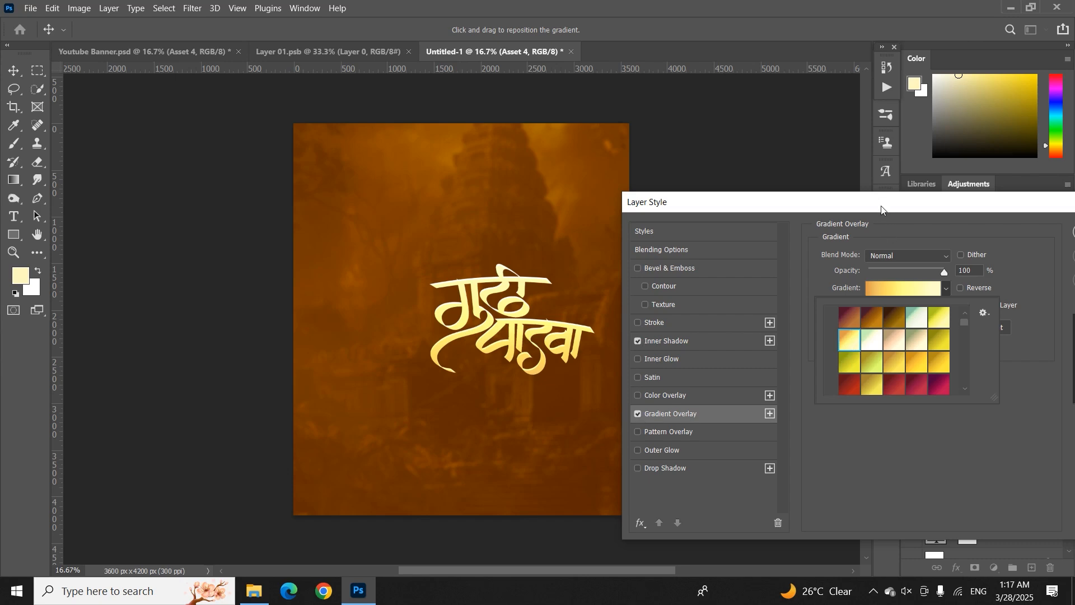
drag(882, 210, 619, 246)
click(855, 270)
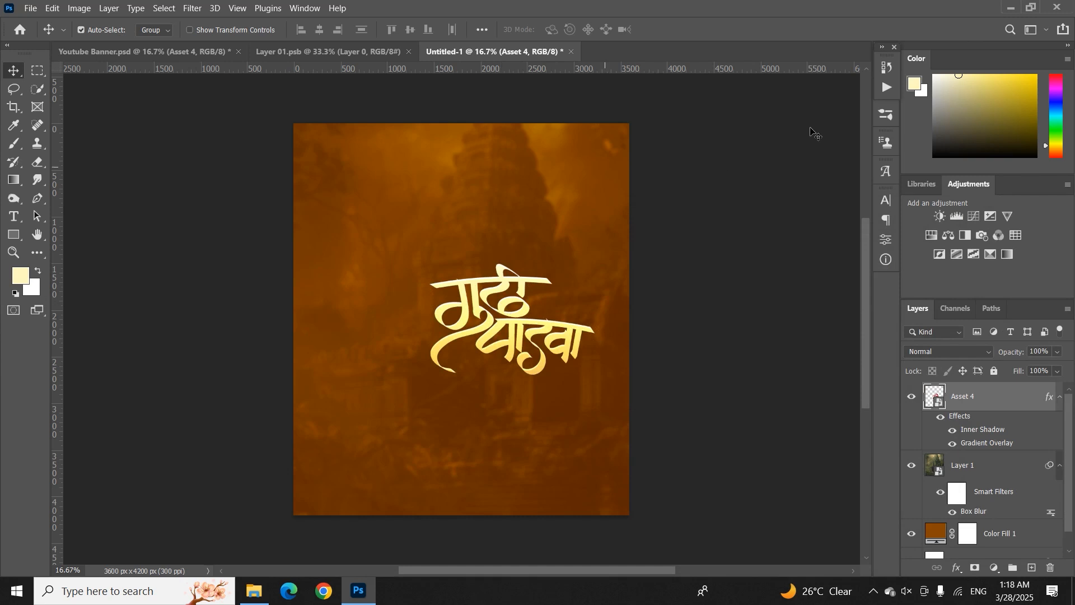
Move the title slightly up and right, and copy the four-line greeting text from Youtube Banner.psd into Untitled-1 above it.
drag(522, 282, 528, 253)
click(213, 51)
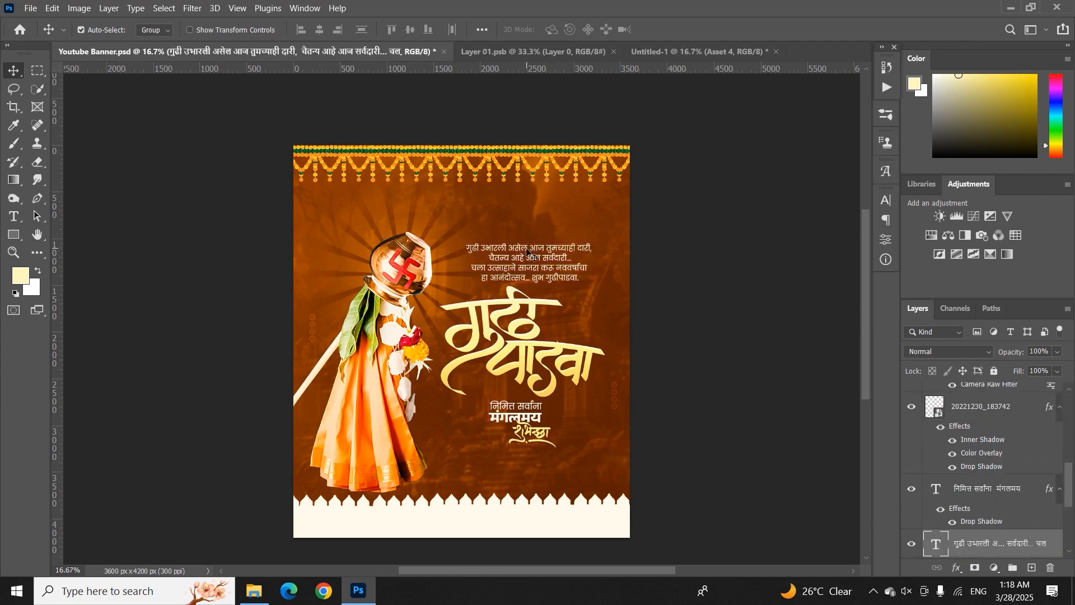
key(ctrl+plus)
key(ctrl+plus)
drag(577, 229, 496, 284)
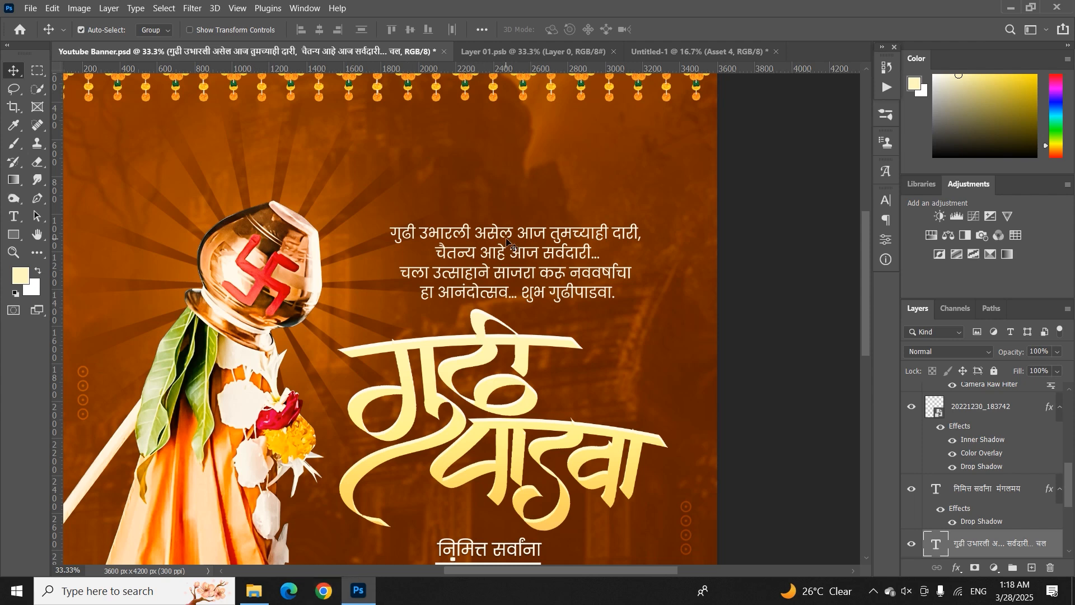
drag(508, 242, 524, 209)
Nudge the greeting text down until it sits just above the title.
key(shift+Down)
key(shift+Down)
key(shift+Down)
key(shift+Down)
key(shift+Down)
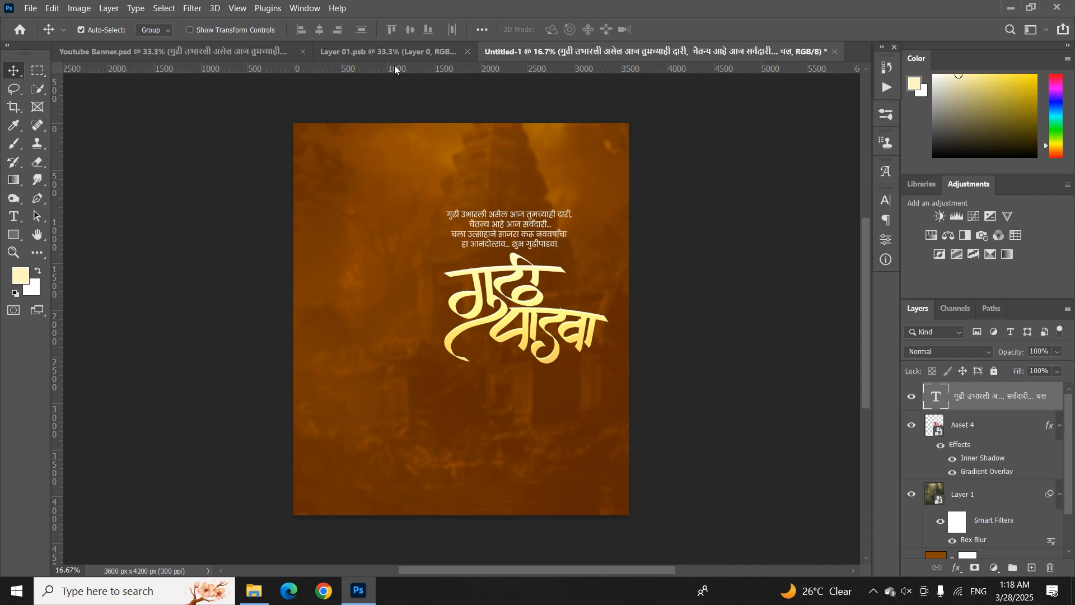
key(ctrl+Tab)
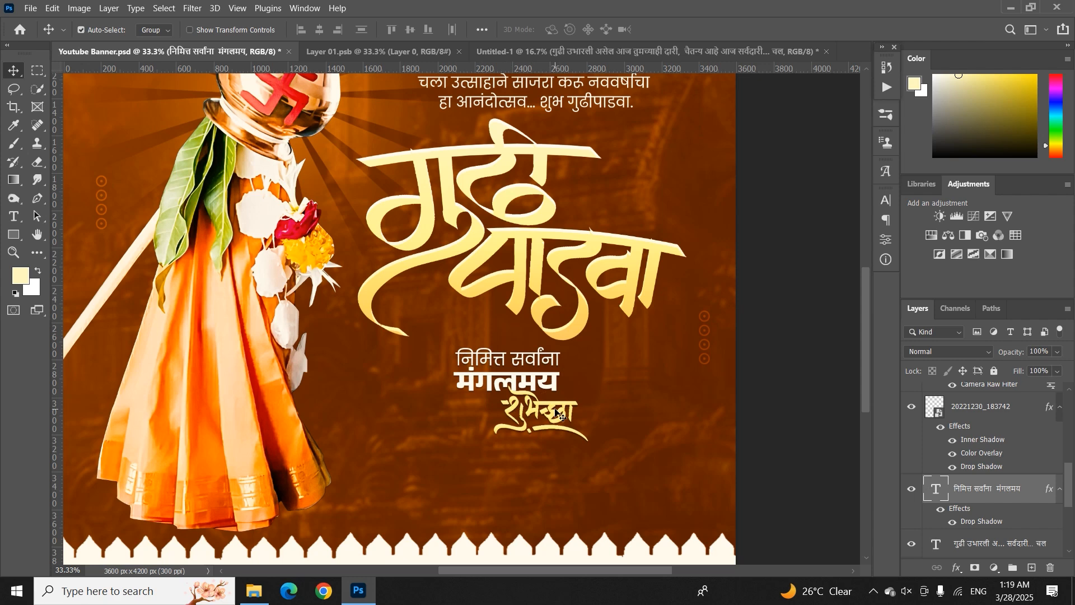
click(557, 403)
drag(551, 383, 555, 324)
key(ctrl+z)
scroll(379, 245, up, 1)
scroll(379, 245, up, 1)
scroll(379, 245, down, 2)
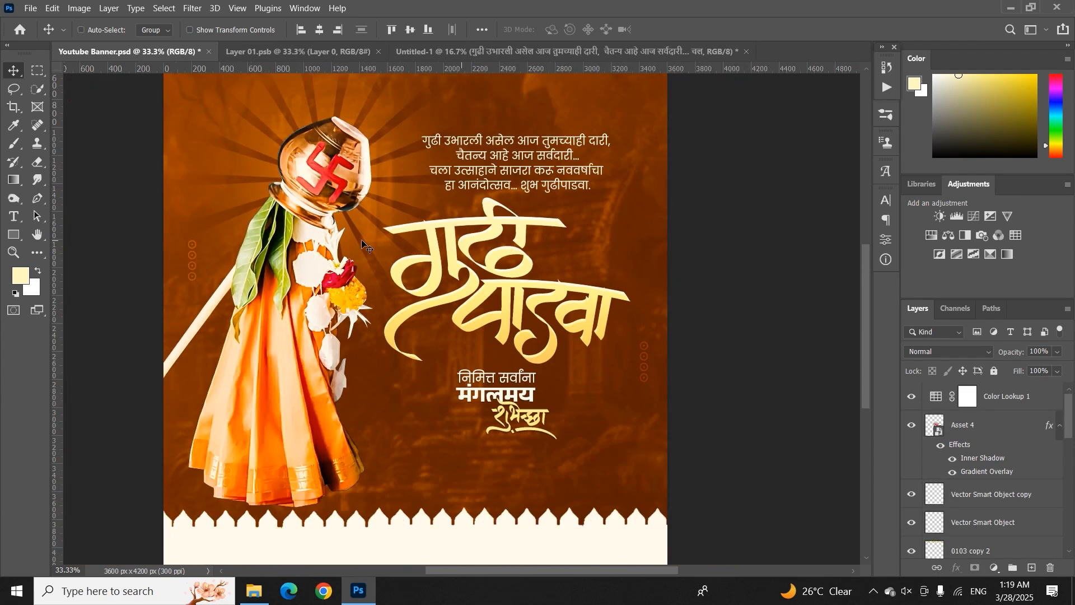
drag(363, 376, 370, 381)
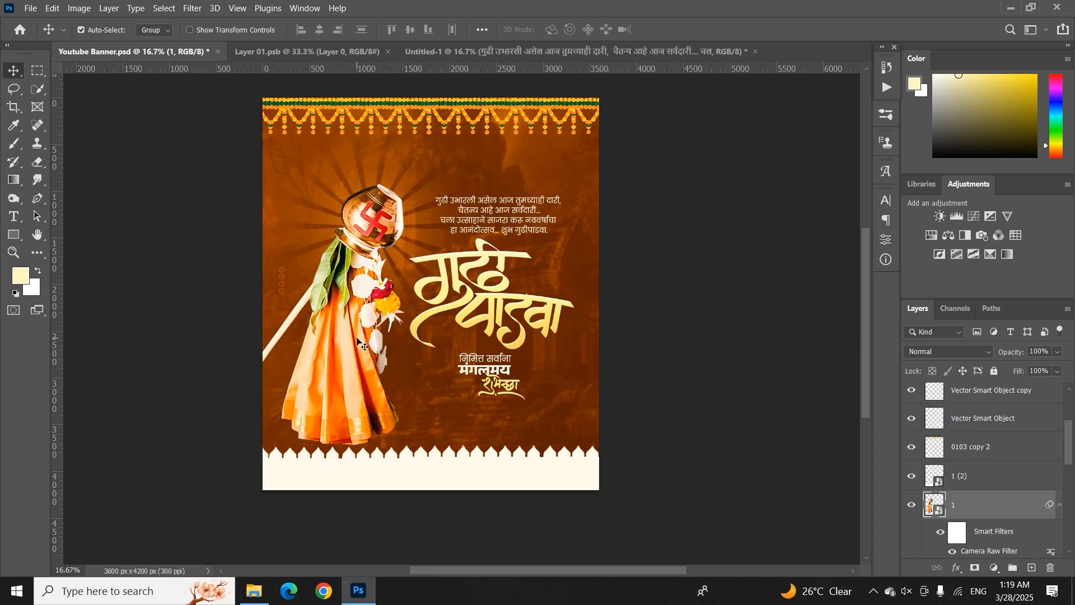
Open the Gudi figure image 4db4f81e34772767f3d8fa46a8670024.png from the image folder as a new document.
click(30, 7)
click(35, 34)
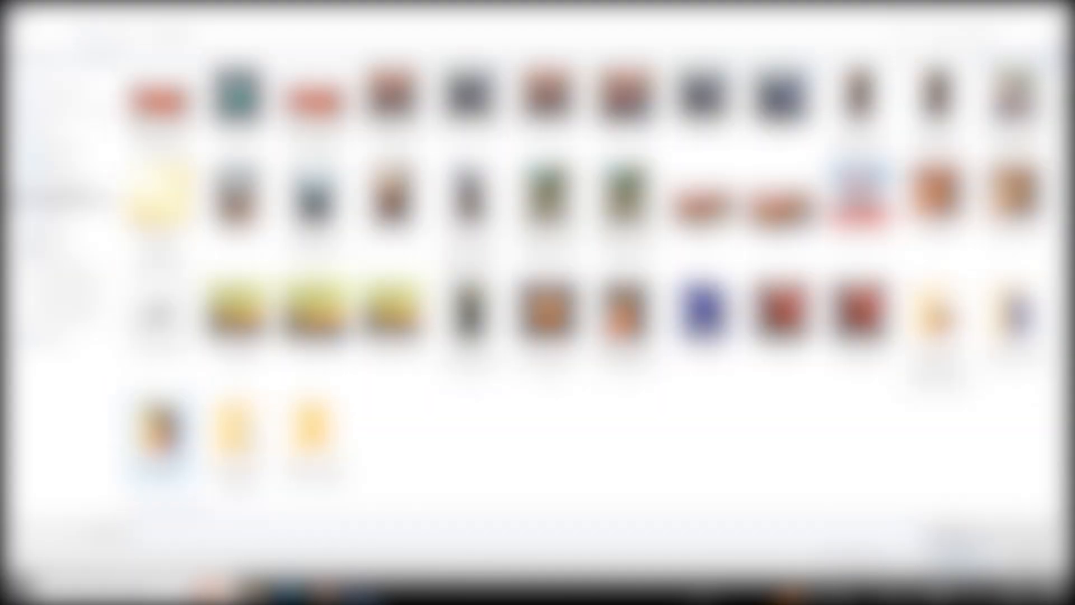
double_click(159, 437)
double_click(167, 132)
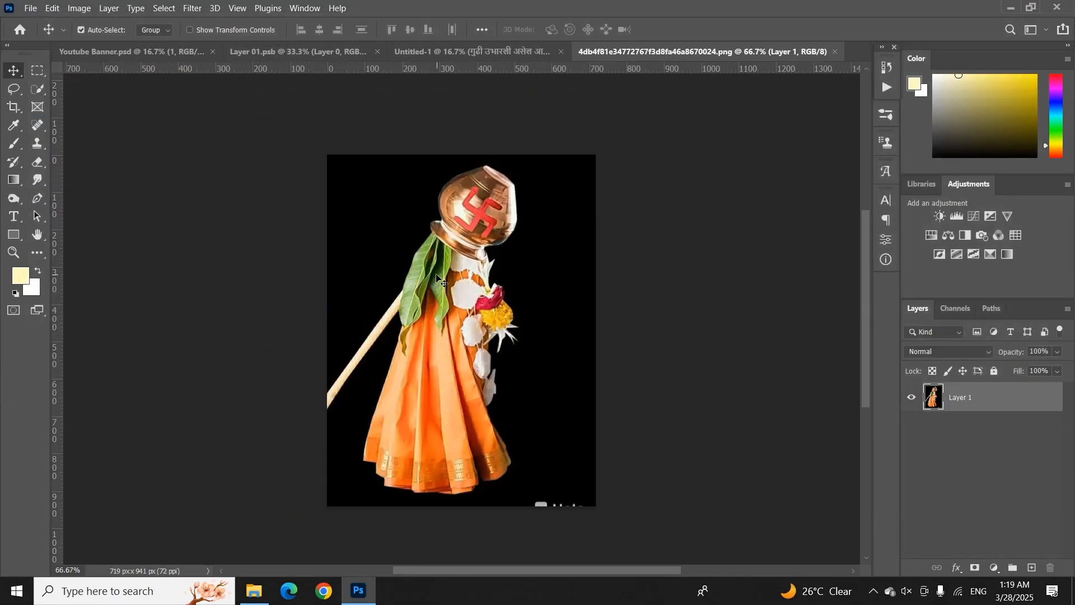
Inspect the Gudi image's sharpness around the leaves and flower garland at close range.
key(ctrl+plus)
key(ctrl+plus)
key(ctrl+plus)
key(ctrl+plus)
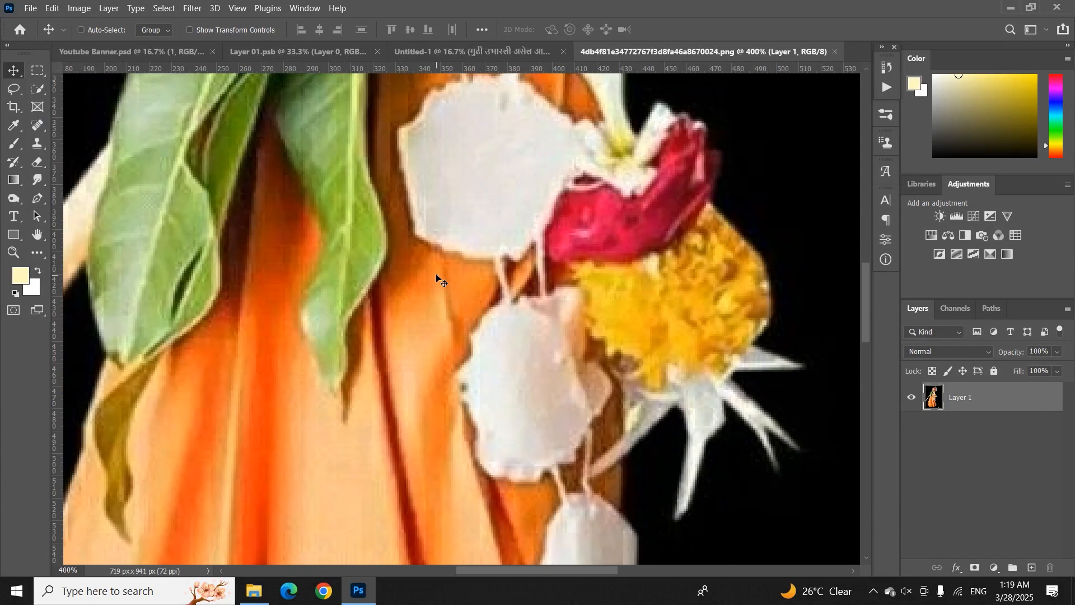
key(ctrl+minus)
key(ctrl+minus)
key(ctrl+minus)
key(ctrl+minus)
key(ctrl+minus)
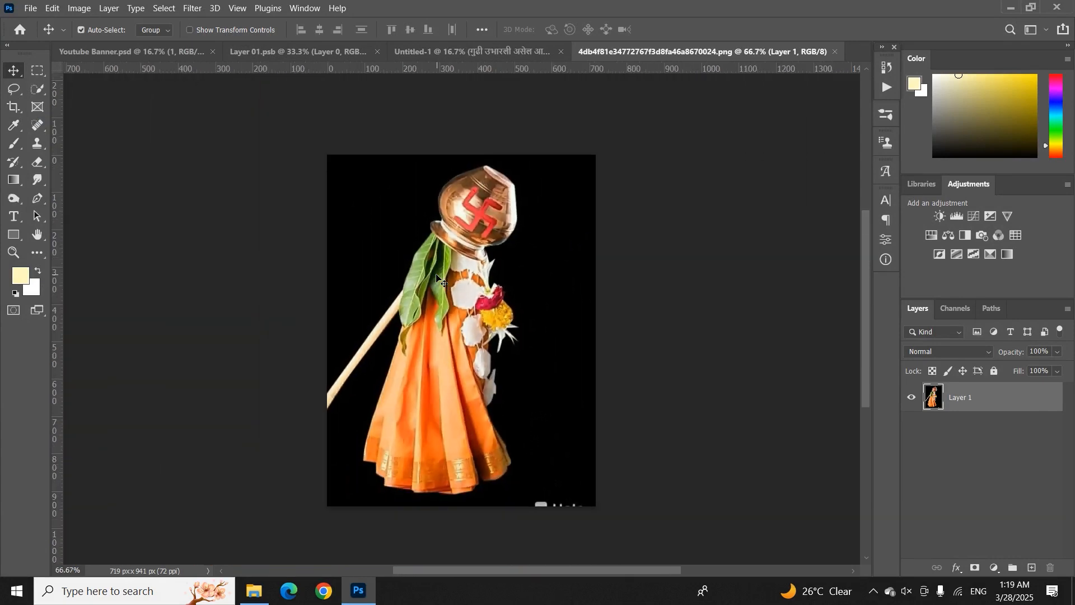
Switch to Chrome and open the AI Image Upscaler site at imgupscaler.com.
click(323, 599)
text(upscale image)
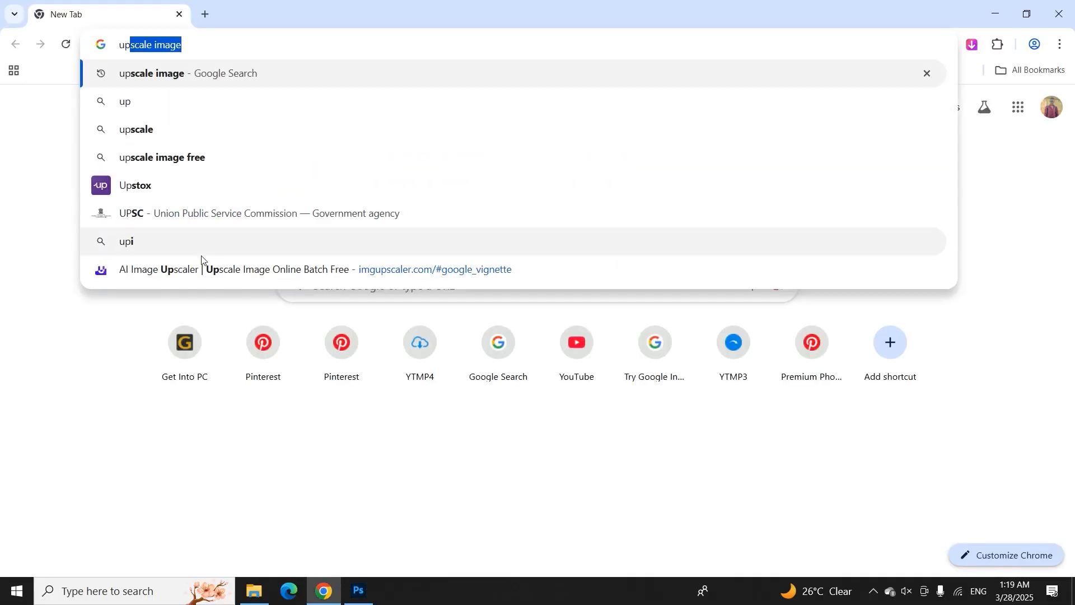
click(194, 269)
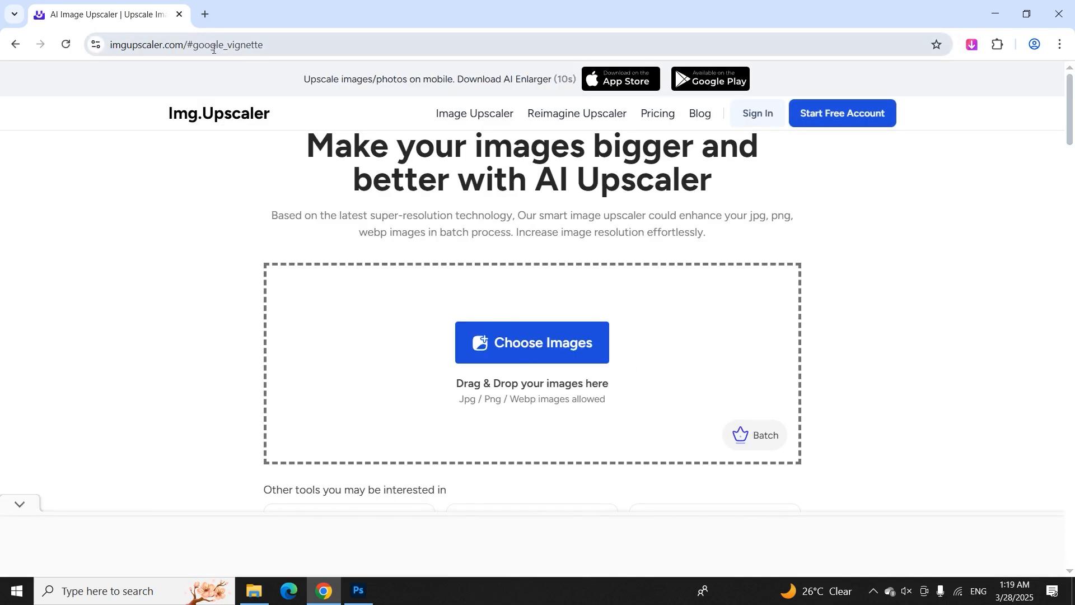
Switch back to Photoshop and select the Gudi figure automatically as the subject in Select and Mask.
click(359, 591)
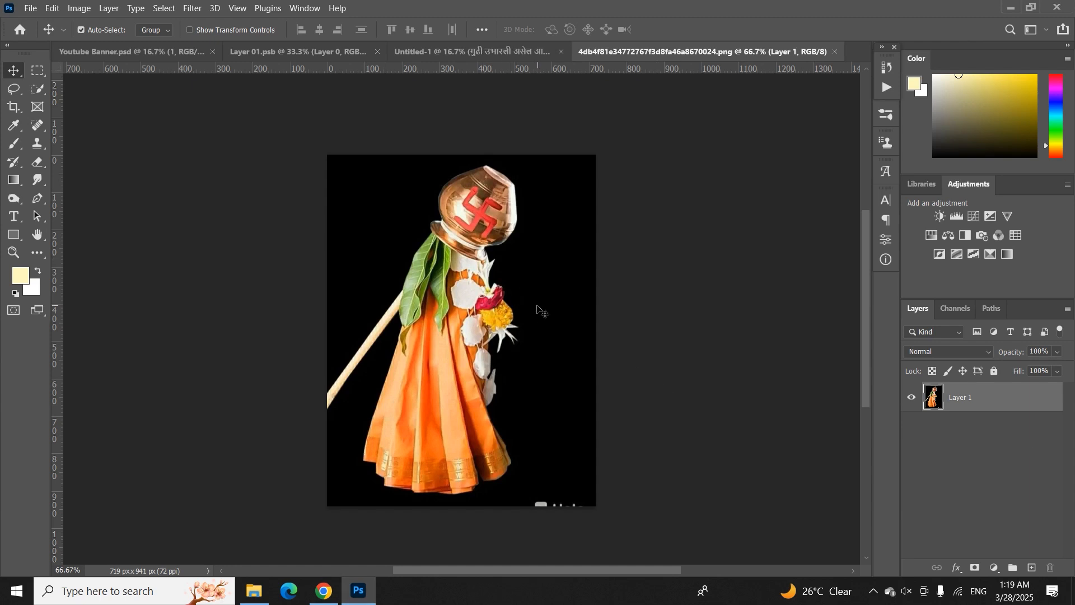
click(167, 9)
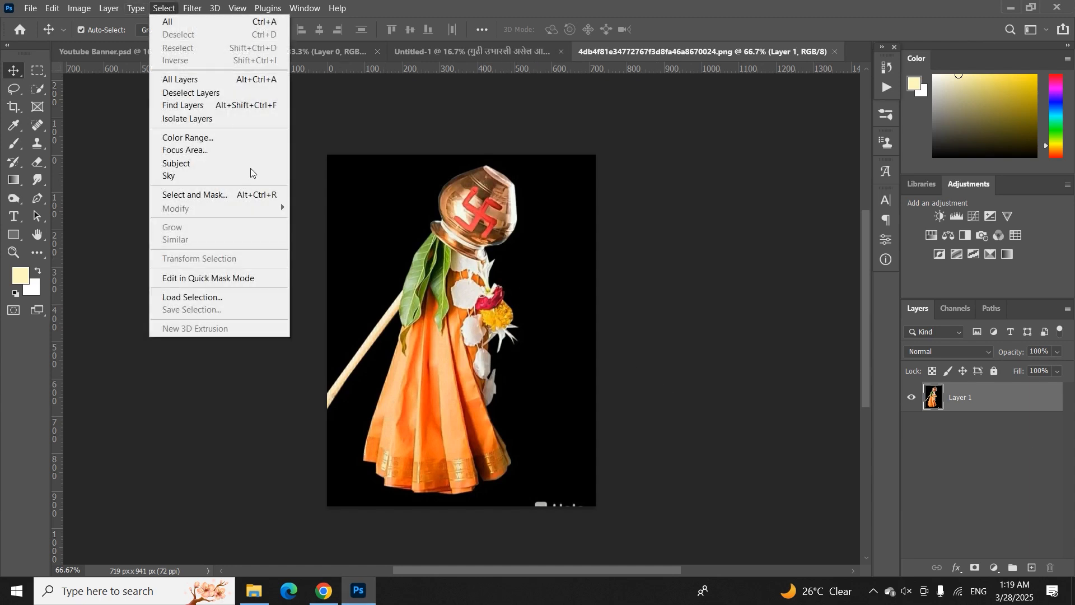
click(238, 196)
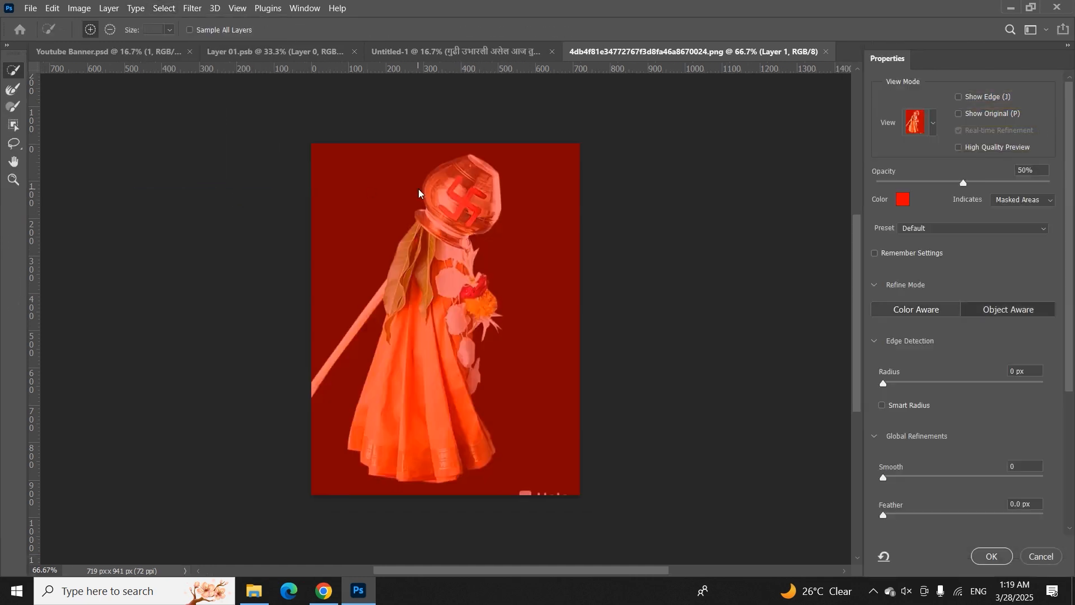
click(291, 31)
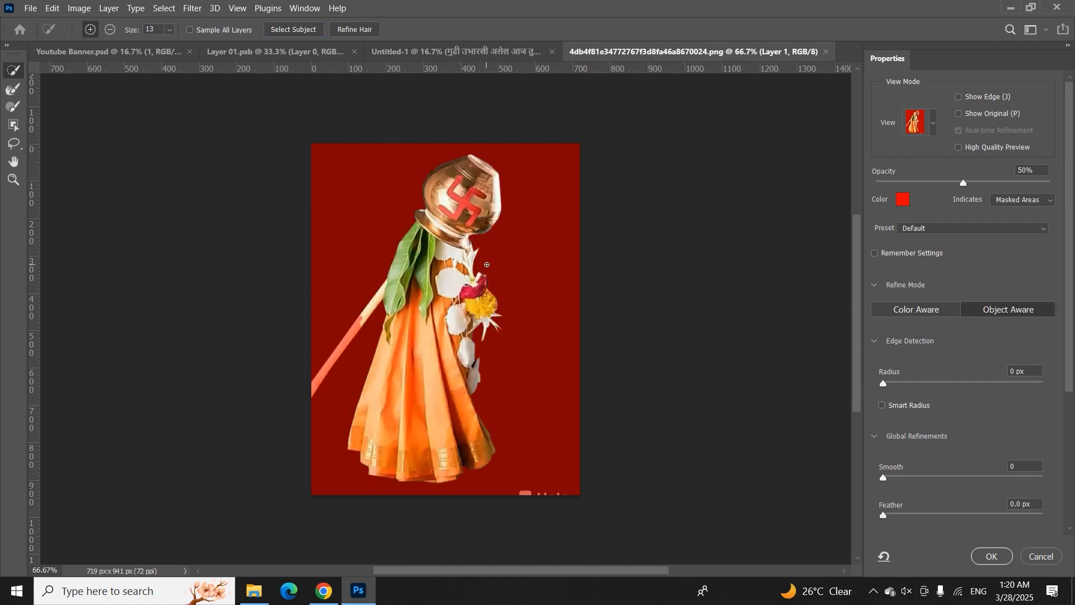
Brush along the lower part of the bamboo stick with the Refine Edge Brush to include it, and accept the selection.
key(ctrl+plus)
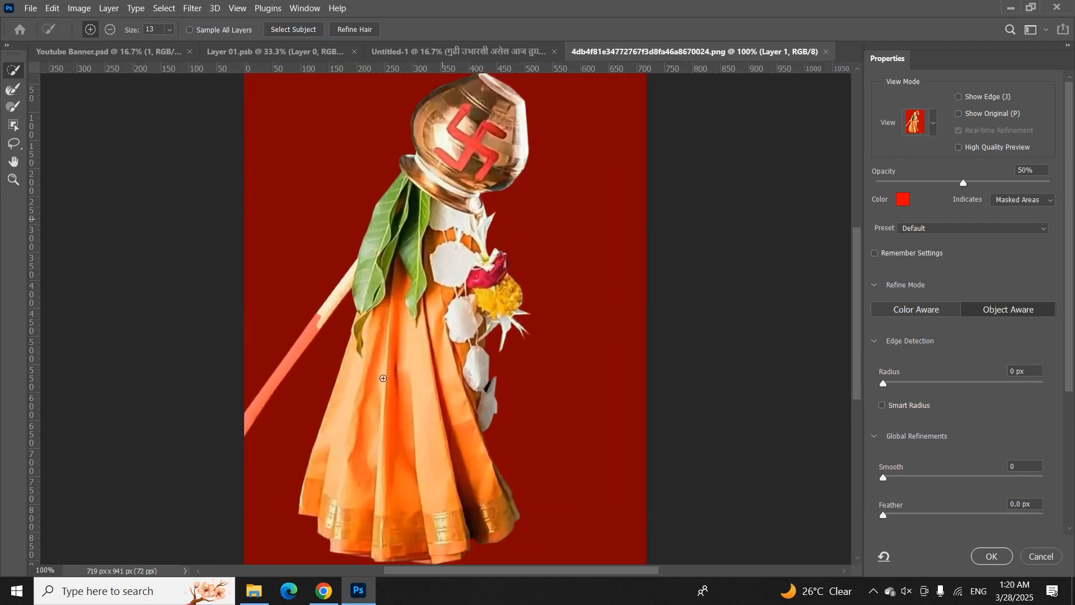
key(bracketright)
key(bracketright)
key(bracketright)
key(bracketright)
key(bracketright)
key(bracketright)
key(bracketright)
key(bracketright)
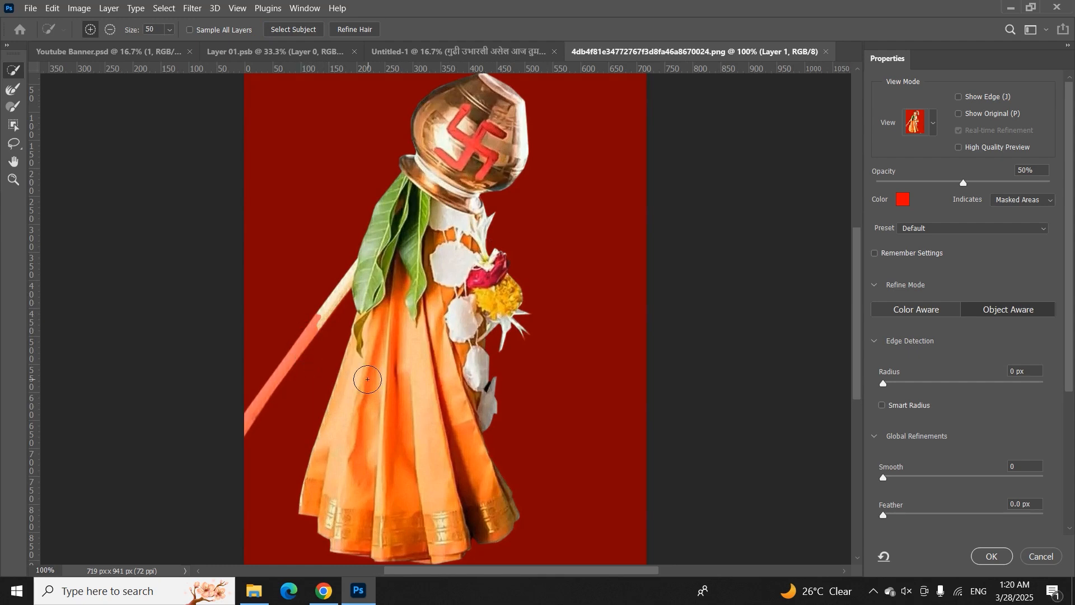
click(10, 96)
mouse_move(296, 326)
mouse_down()
mouse_move(231, 415)
mouse_move(192, 444)
mouse_move(223, 379)
mouse_move(257, 374)
mouse_move(227, 411)
mouse_up()
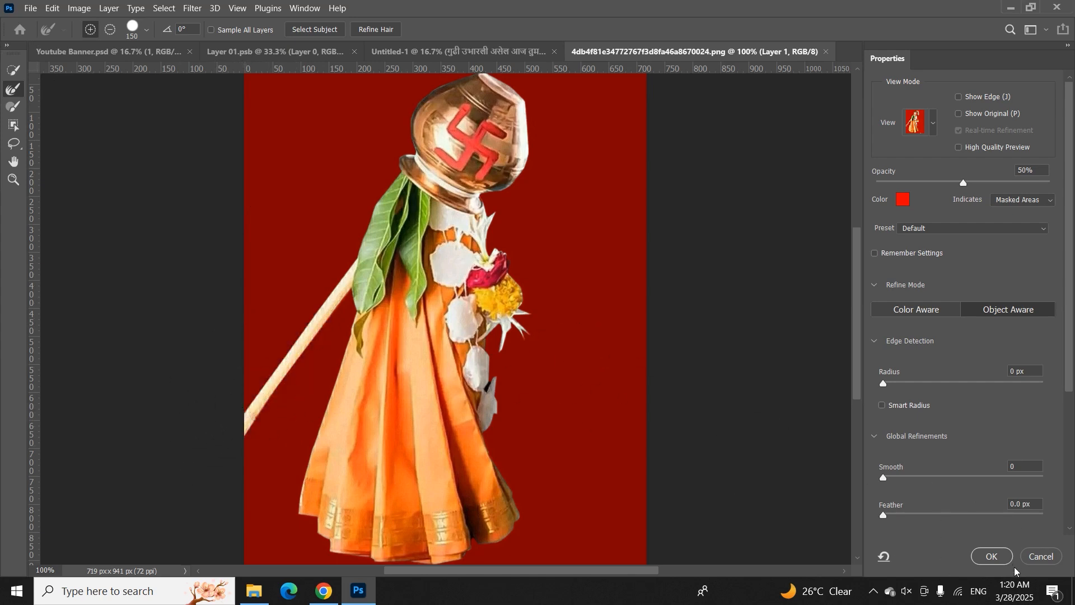
click(992, 557)
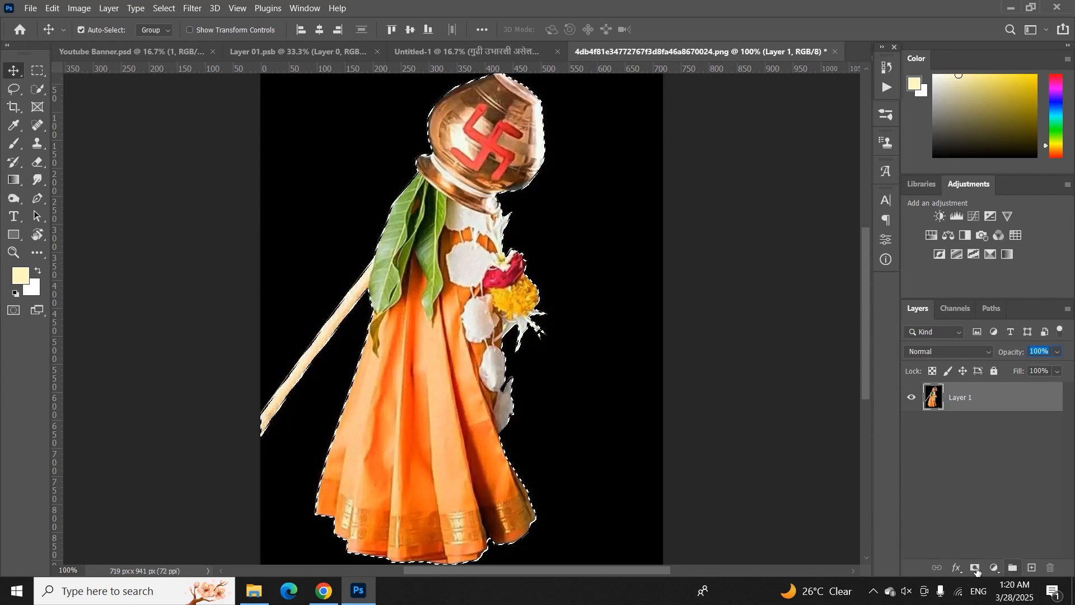
Mask Layer 1 with the figure selection and apply the layer mask permanently.
click(974, 567)
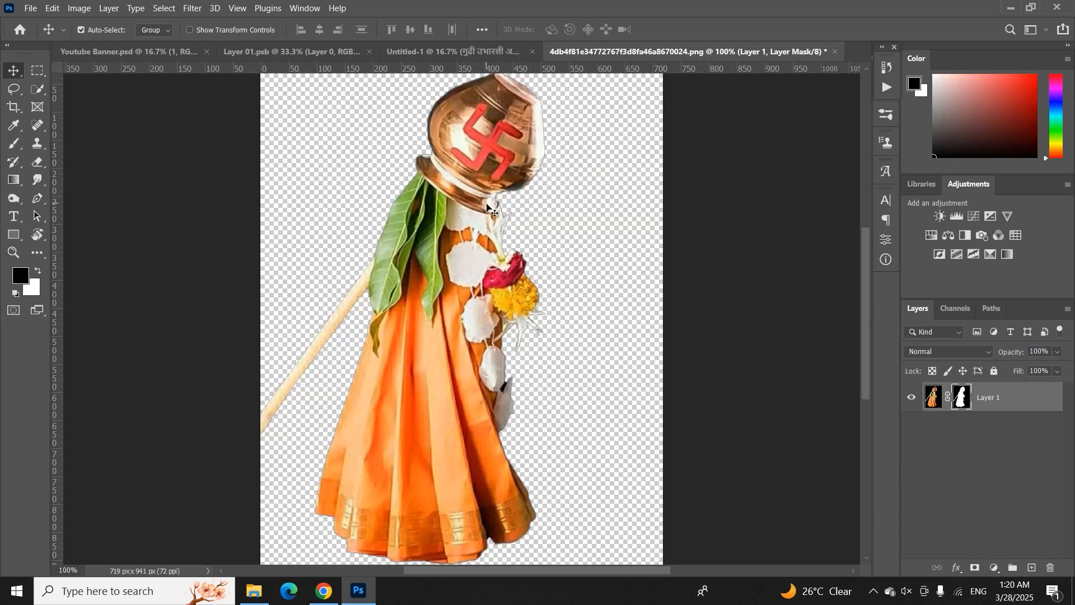
scroll(729, 402, down, 2)
key(ctrl+plus)
key(ctrl+plus)
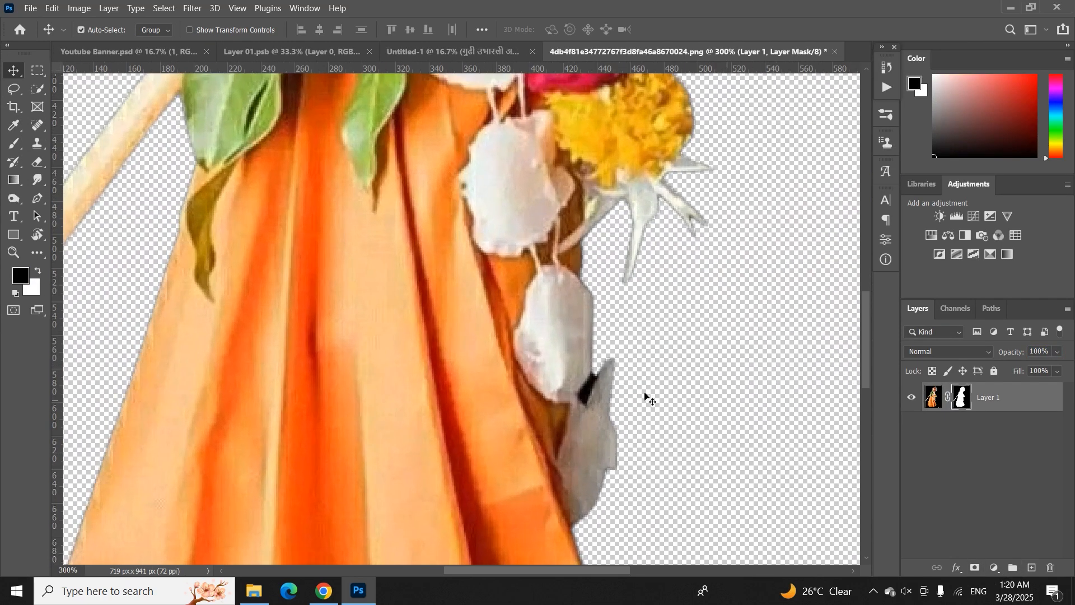
right_click(966, 399)
click(963, 429)
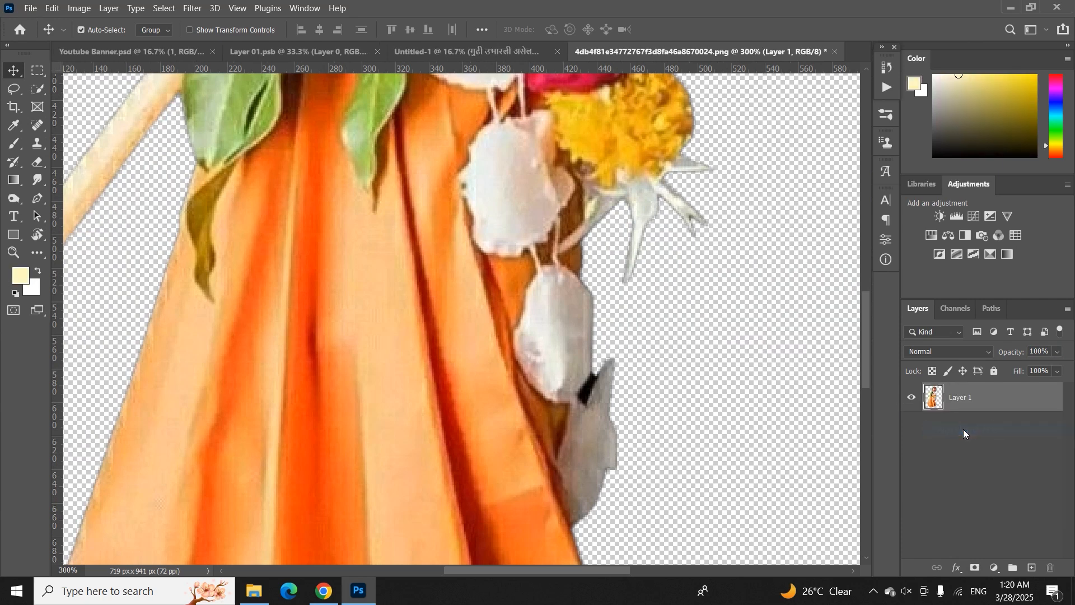
Outline the black patch between the two lowest garland pieces with the Pen tool, convert it to a 0-pixel-feather selection and delete it.
click(42, 198)
right_click(39, 198)
click(62, 201)
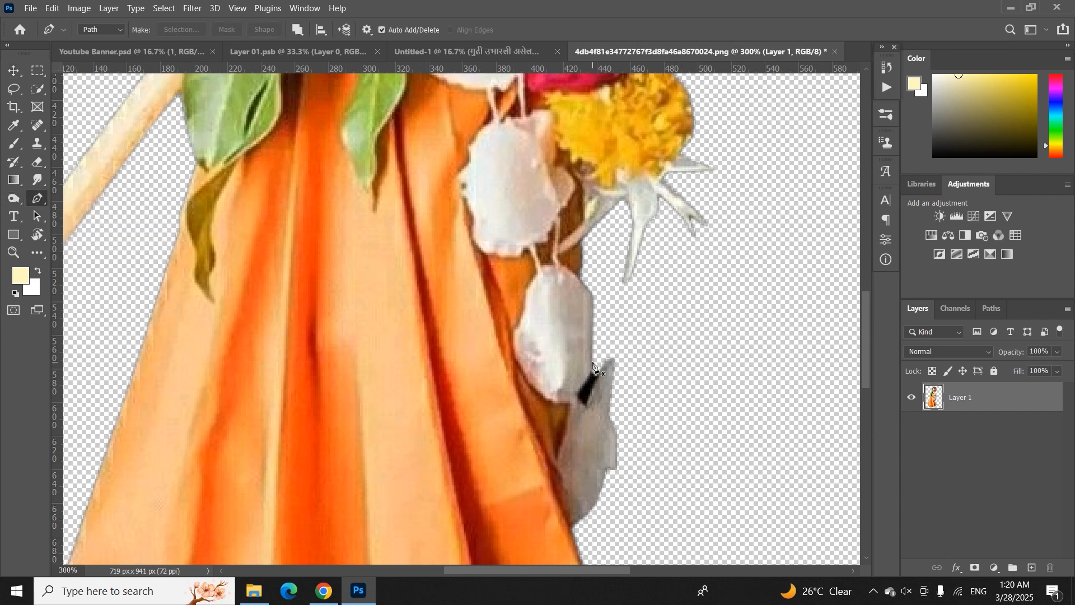
drag(590, 373, 589, 385)
click(586, 406)
right_click(593, 370)
click(661, 128)
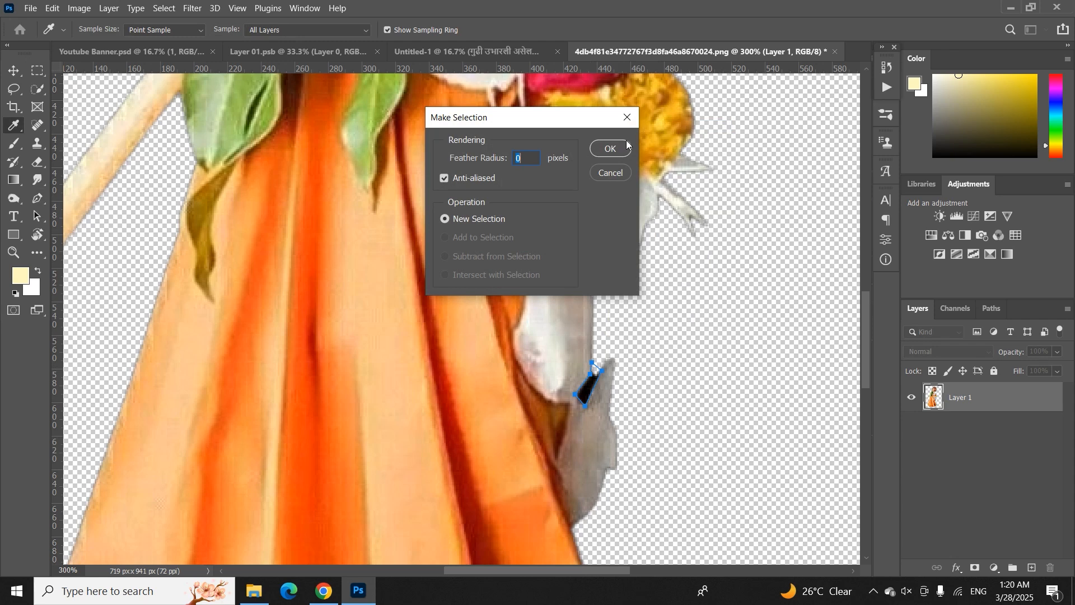
key(Return)
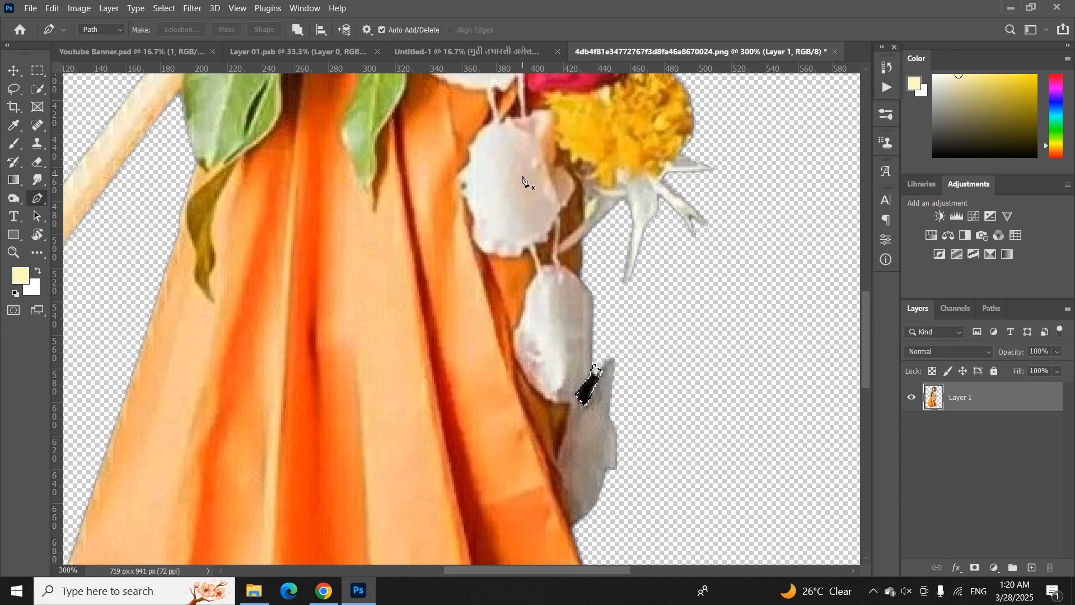
key(Delete)
Close the Gudi image document 4db4f81e34772767f3d8fa46a8670024.png without saving its changes.
key(ctrl+minus)
key(ctrl+minus)
key(ctrl+minus)
key(ctrl+minus)
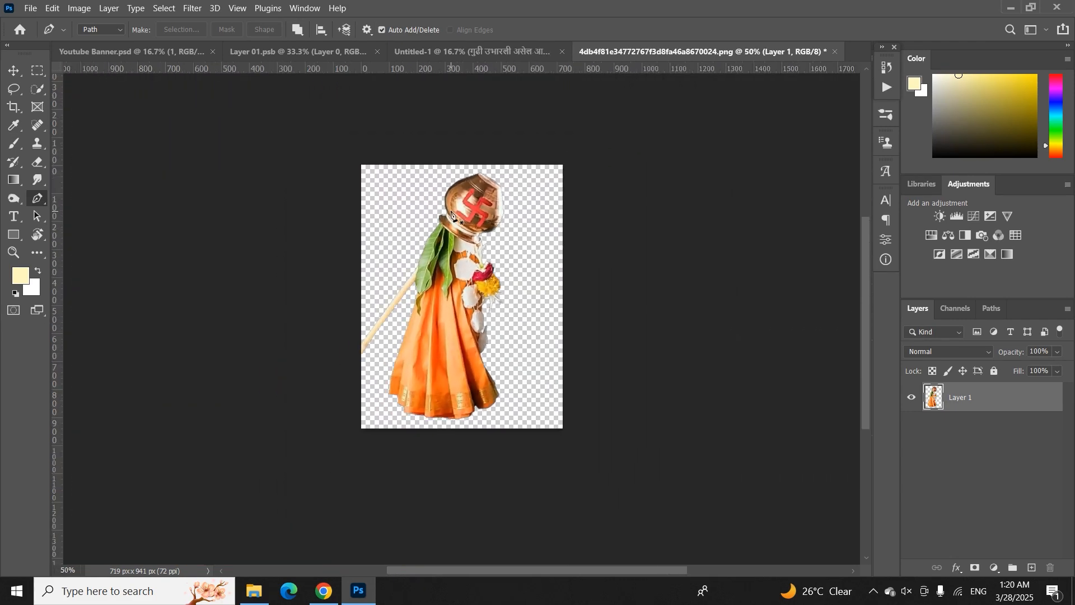
click(835, 52)
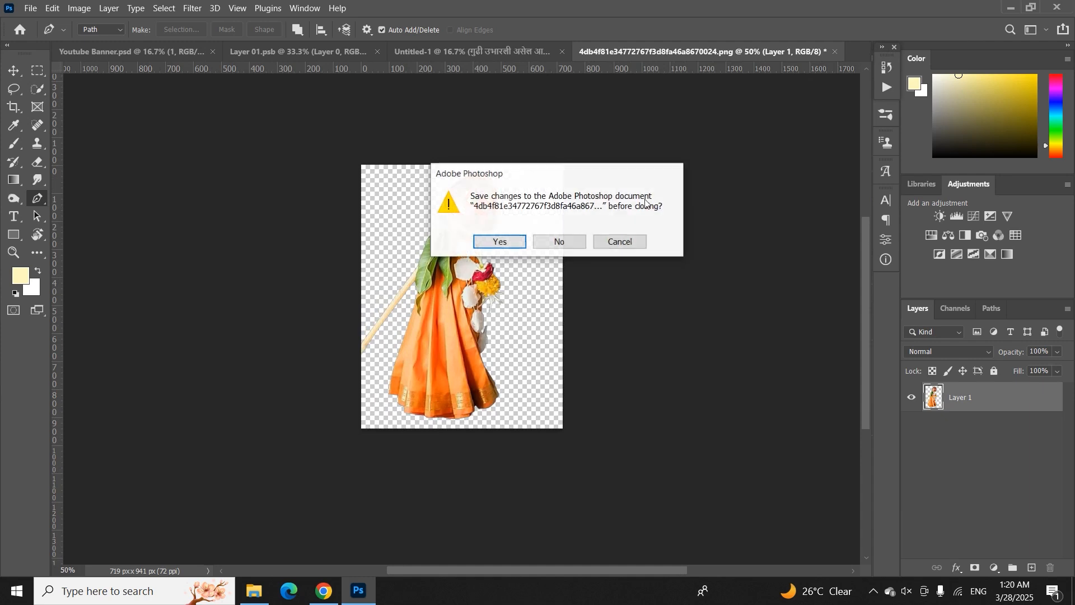
click(566, 240)
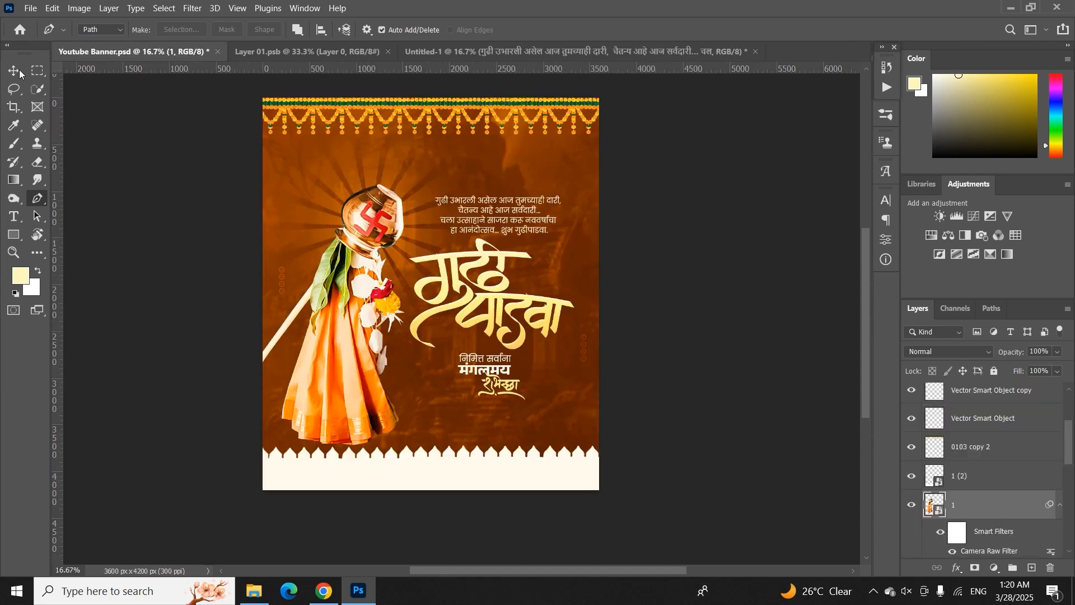
Copy the Gudi figure and the sunburst rays from Youtube Banner.psd into Untitled-1, placing the rays layer directly above Layer 1.
drag(331, 367, 381, 338)
click(200, 52)
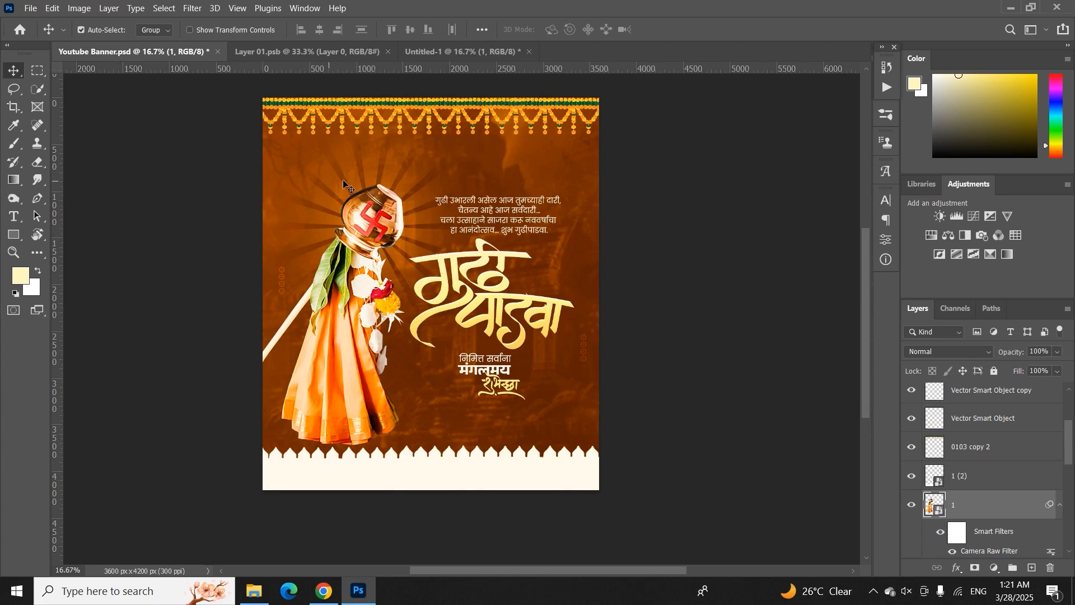
drag(346, 173, 440, 134)
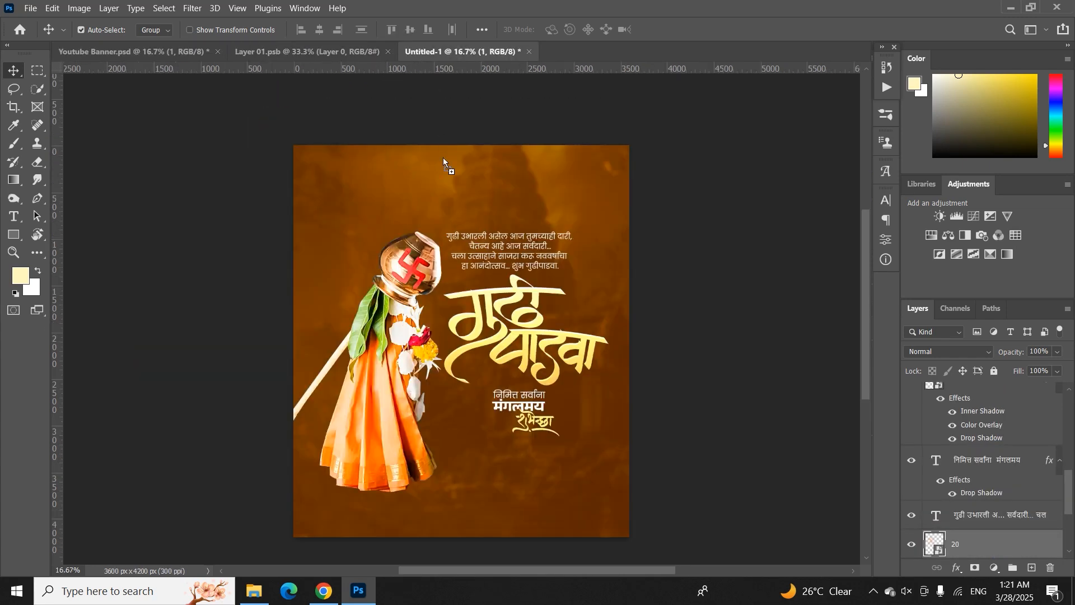
drag(401, 271, 402, 271)
drag(958, 397, 956, 460)
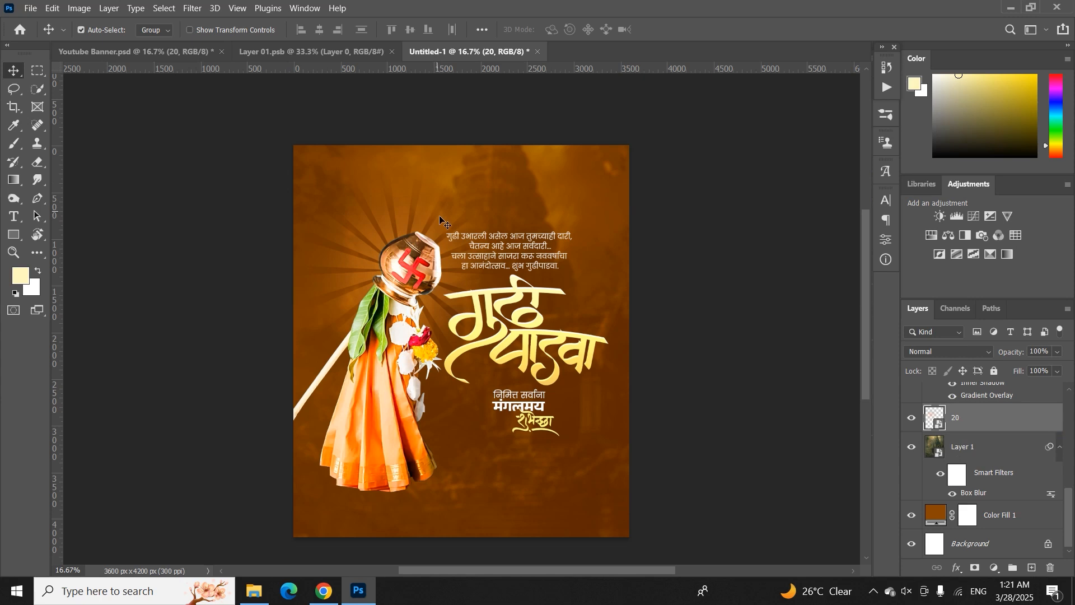
Move the greeting text right, away from the Gudi pot, and nudge the sunburst rays and the figure slightly.
drag(504, 236, 519, 235)
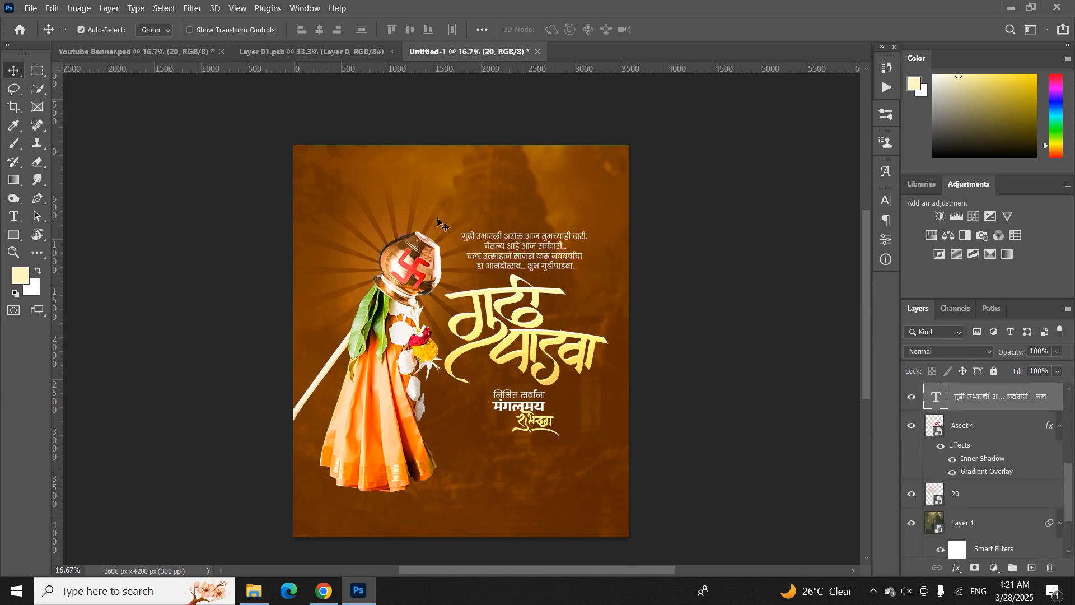
drag(436, 224, 432, 230)
drag(417, 267, 416, 267)
click(213, 53)
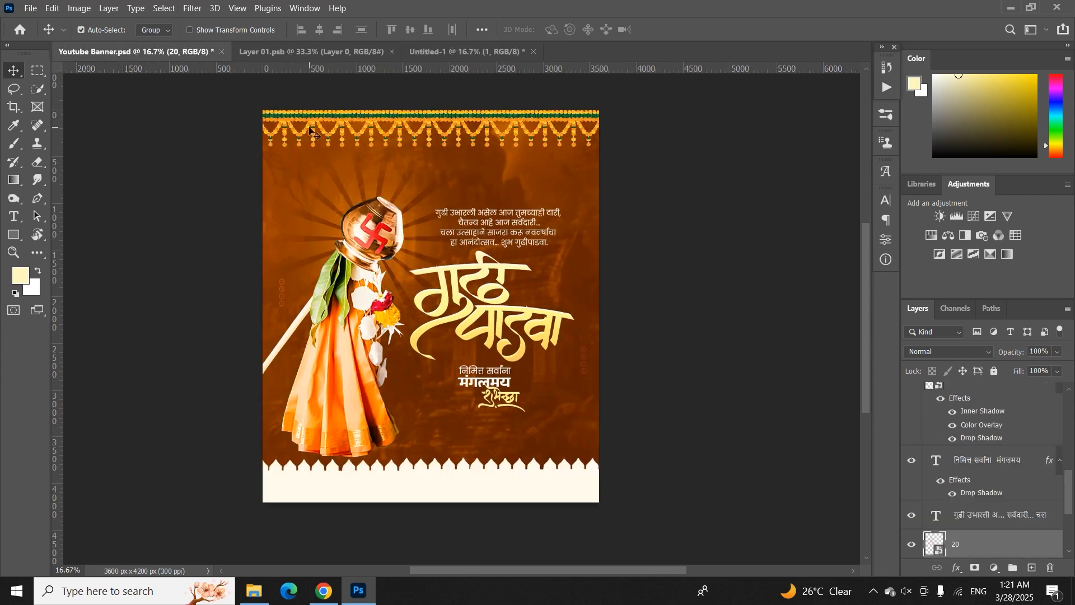
click(278, 52)
click(442, 52)
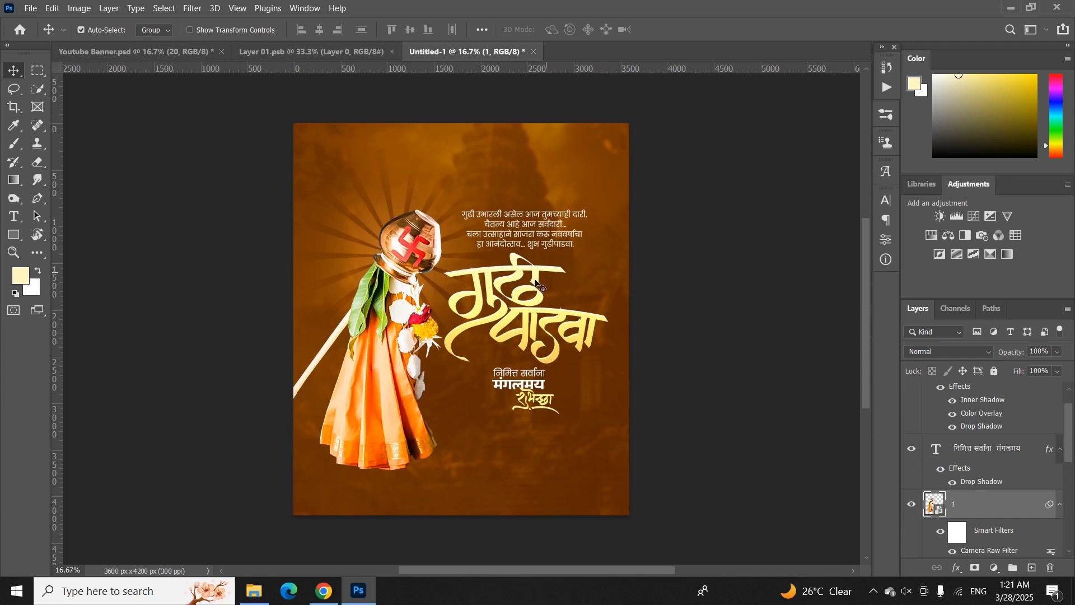
Select the गुढी पाडवा title layer, show the Actions and call up Load Actions.
click(541, 277)
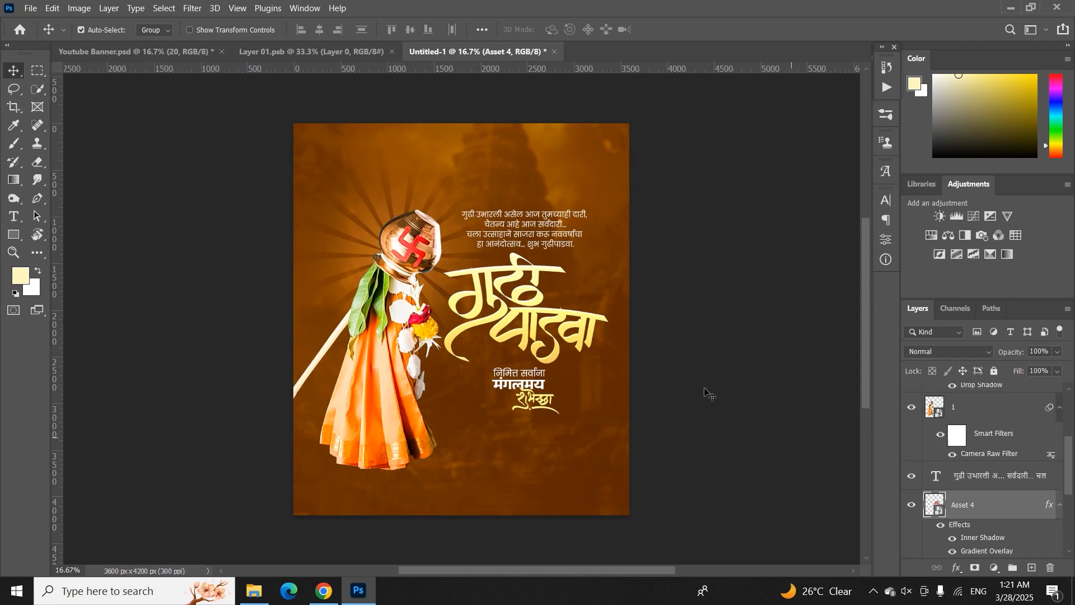
click(296, 9)
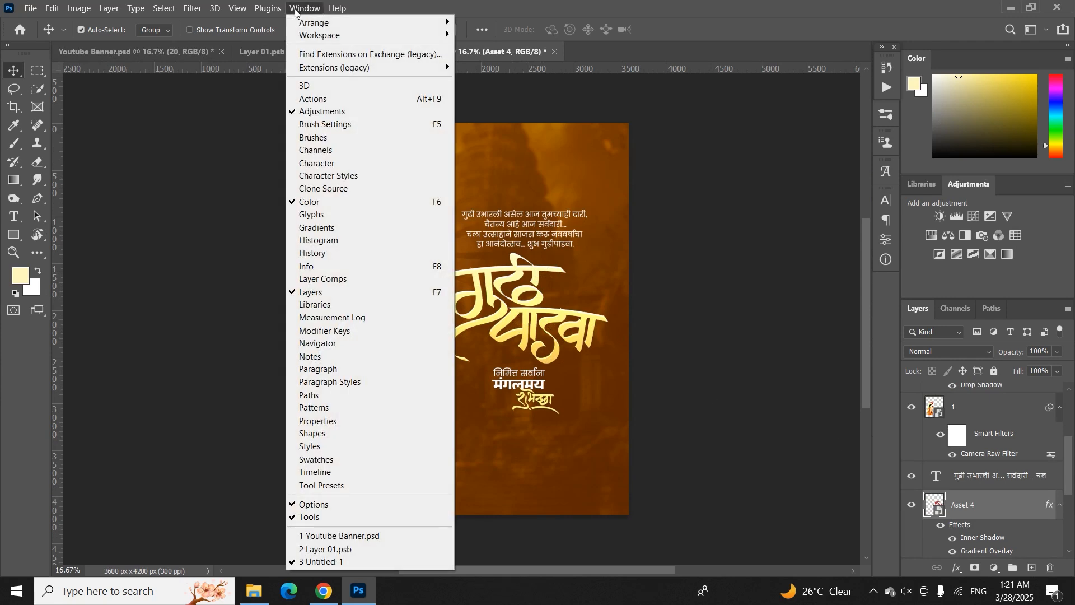
click(327, 100)
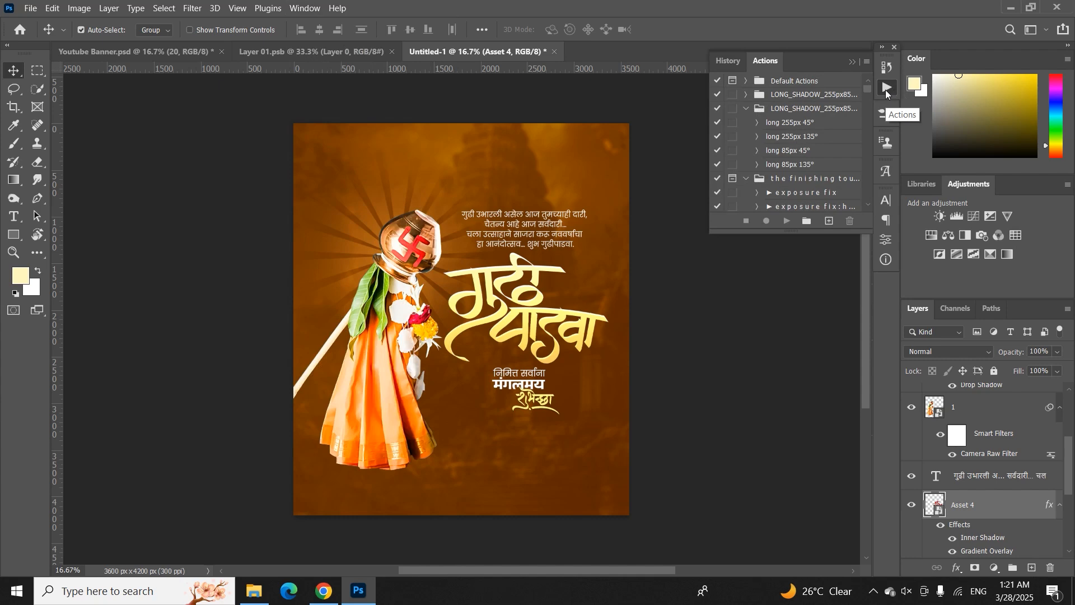
click(866, 64)
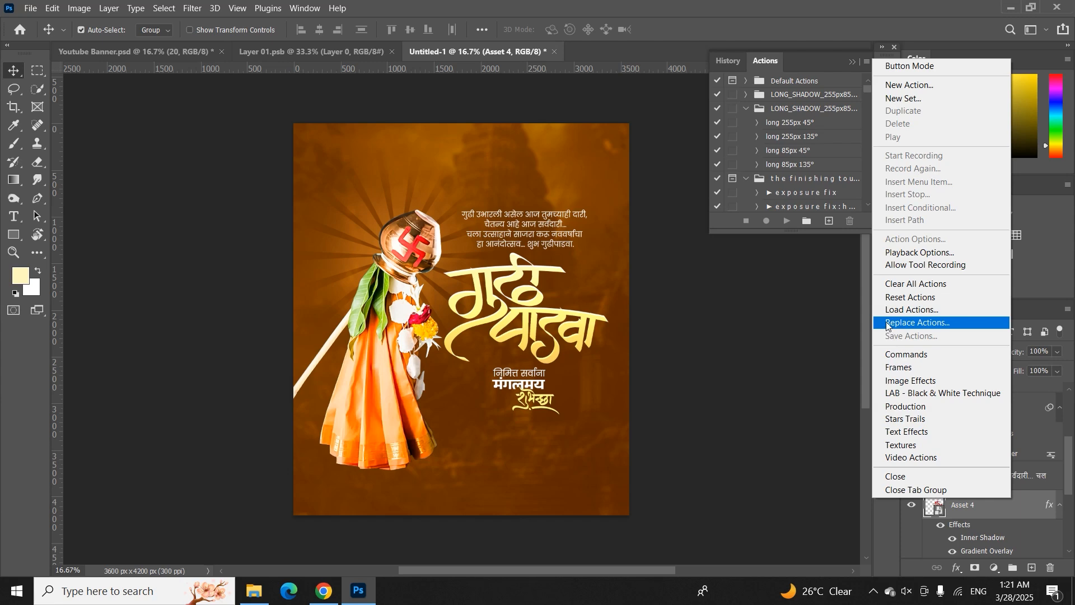
click(902, 311)
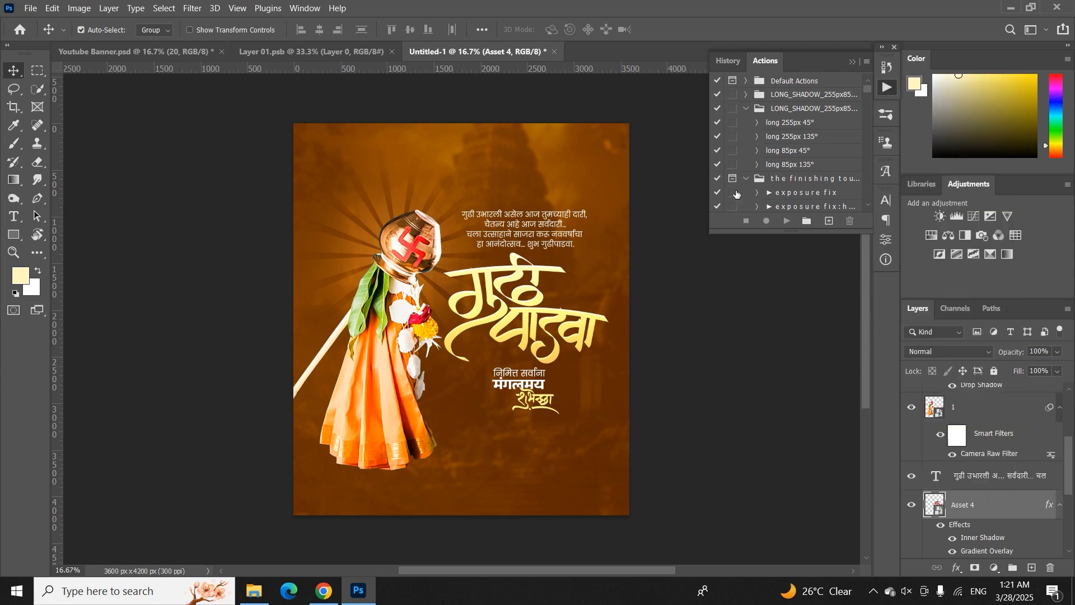
Play the "long 255px 45°" action from the second LONG_SHADOW set on the title, and collapse the Actions.
click(748, 180)
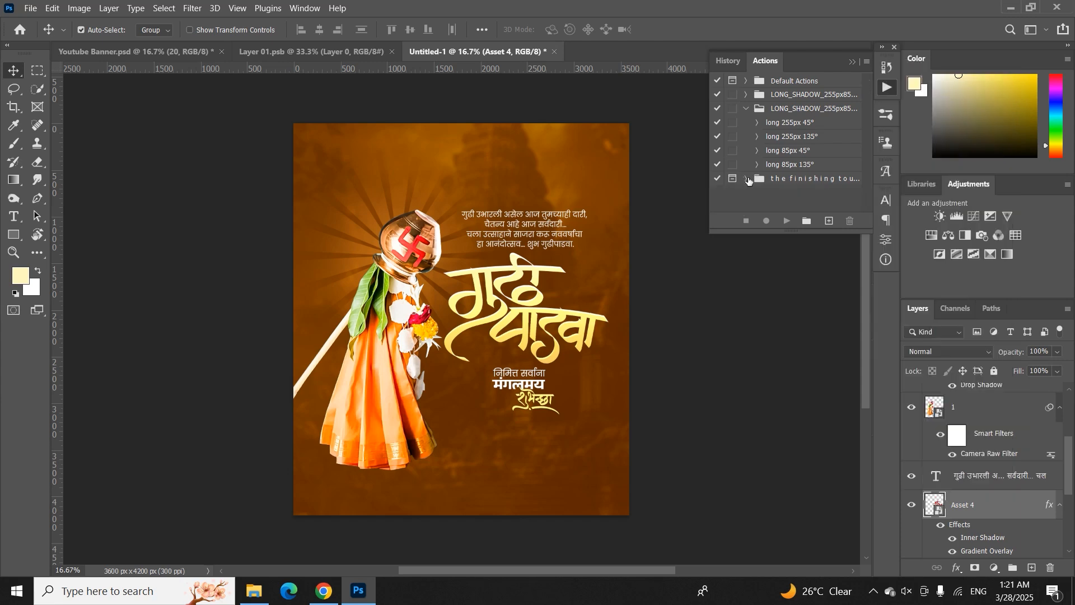
click(748, 109)
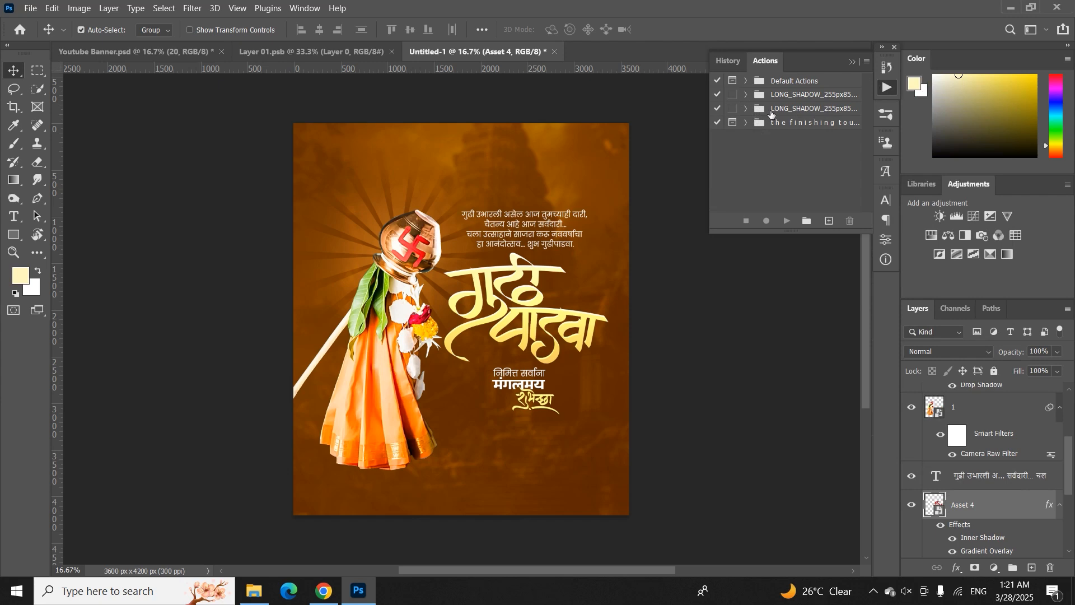
click(783, 109)
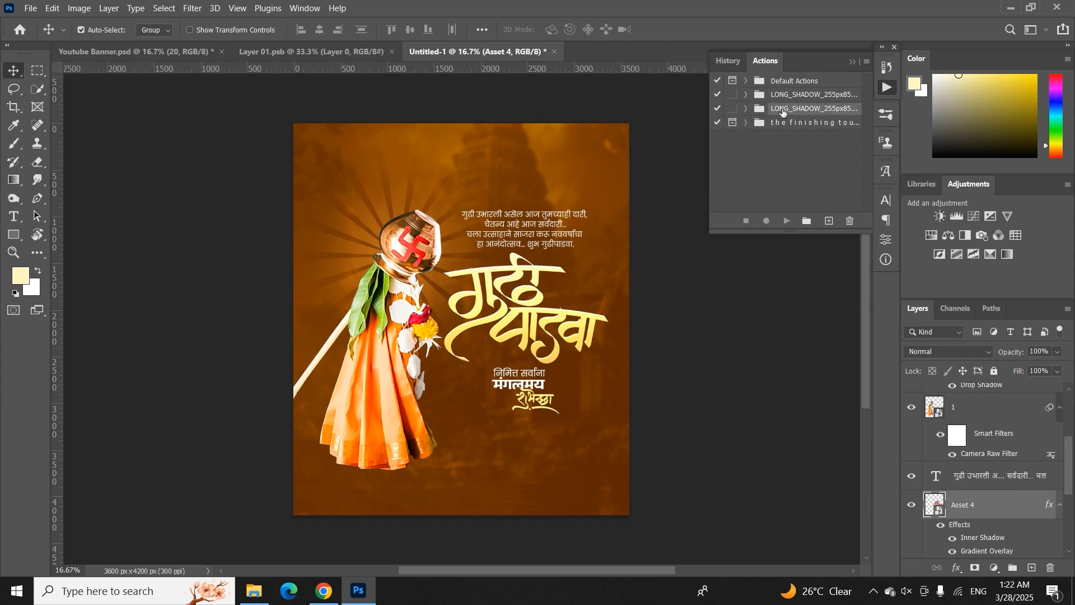
click(746, 110)
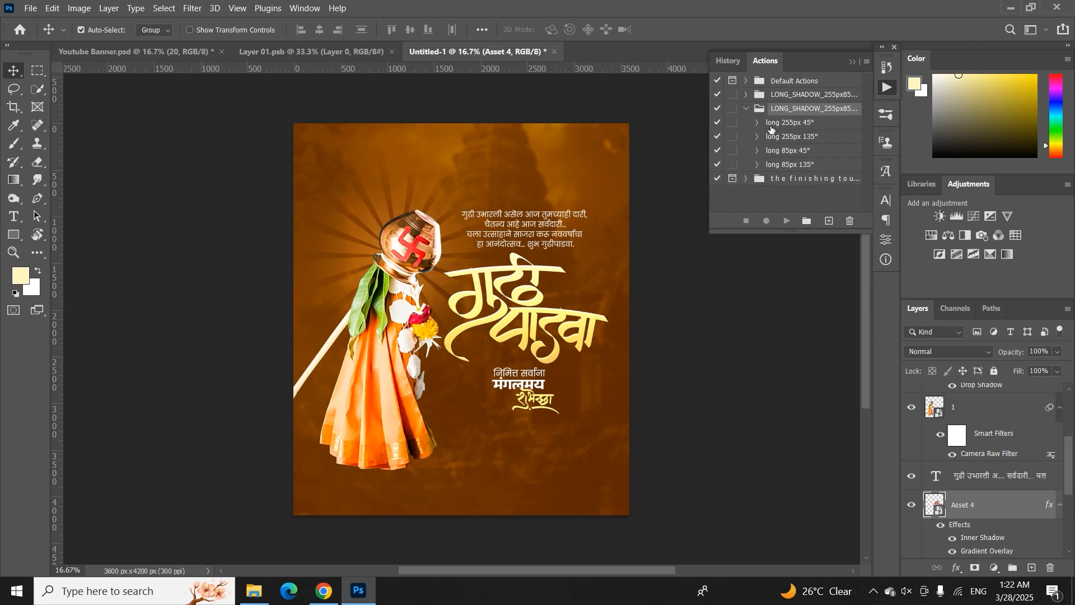
click(773, 125)
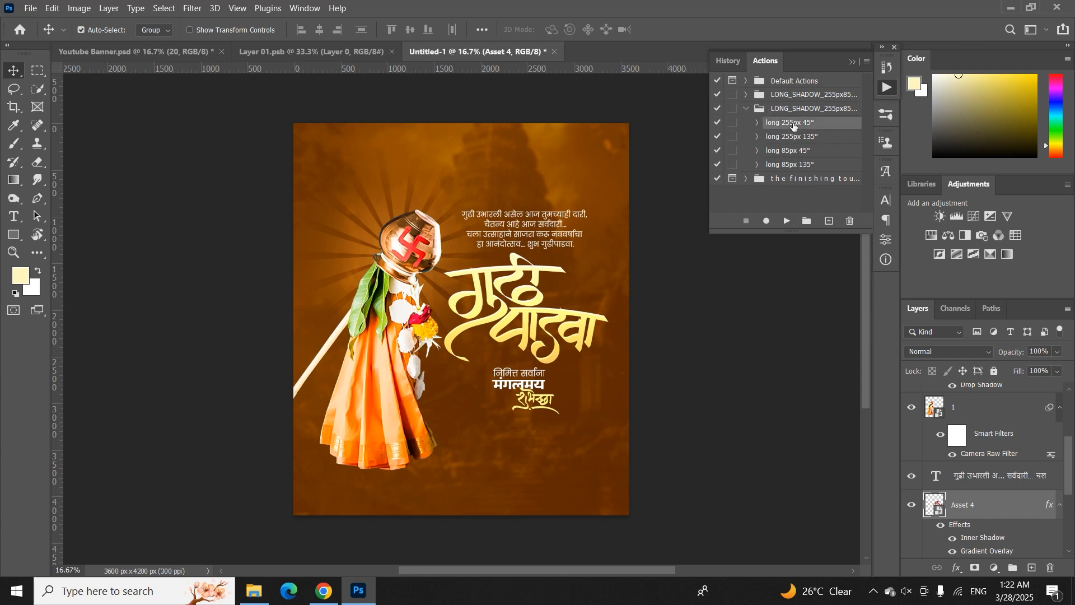
click(789, 222)
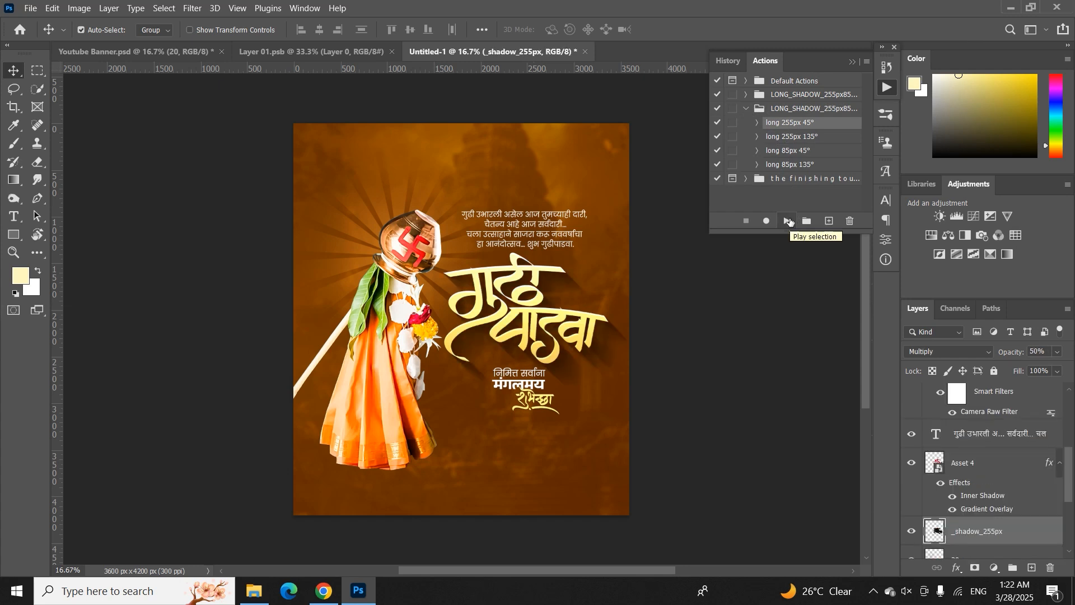
click(853, 63)
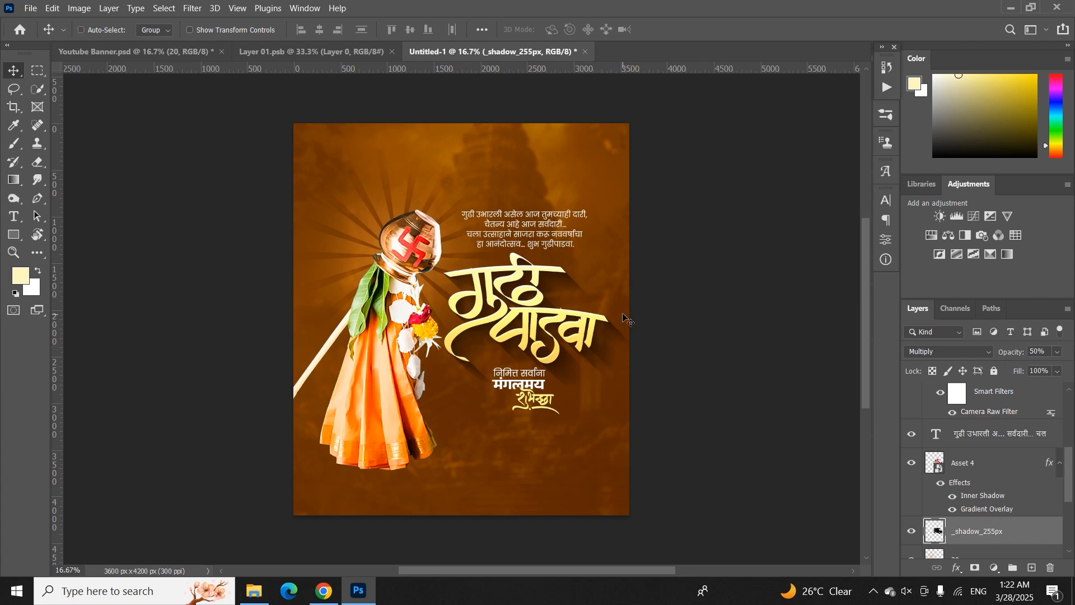
Lower the opacity of the _shadow_255px layer to 31% and select Layer 1.
key(ctrl+plus)
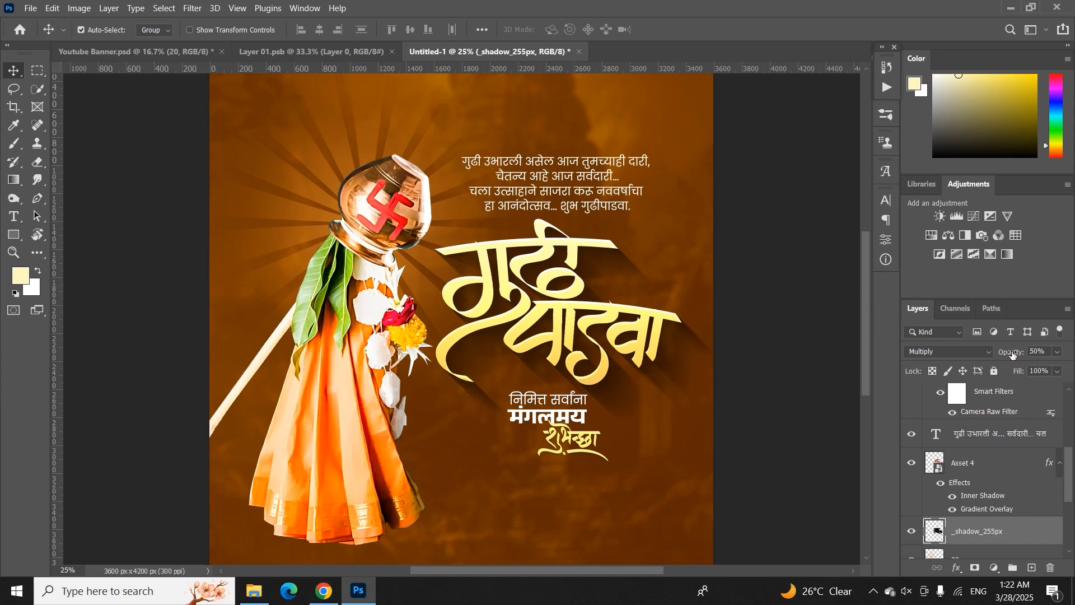
drag(1009, 354, 1022, 358)
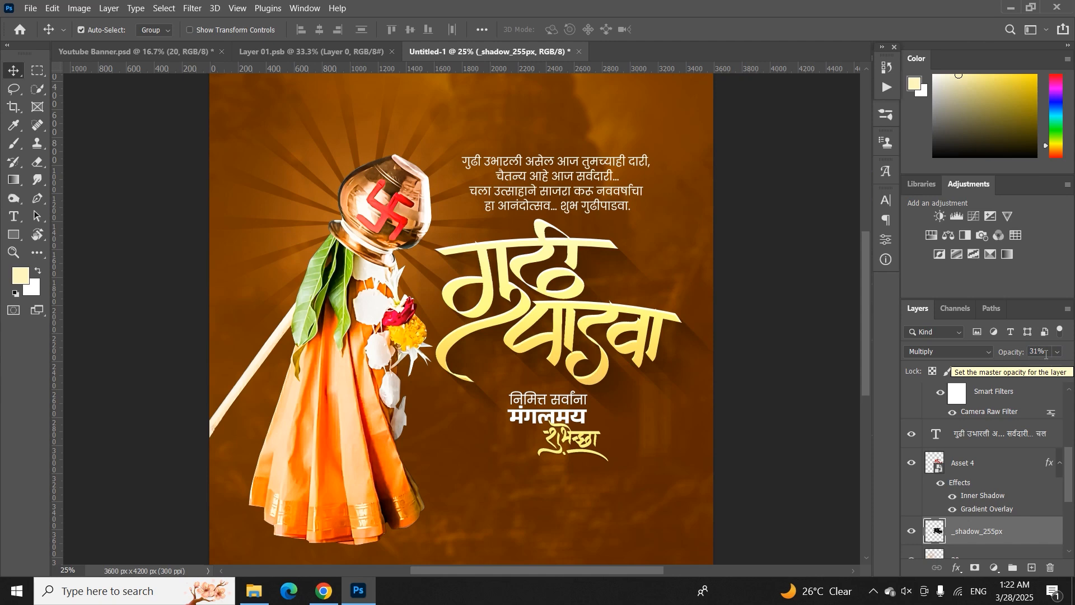
key(ctrl+minus)
key(ctrl+minus)
click(536, 453)
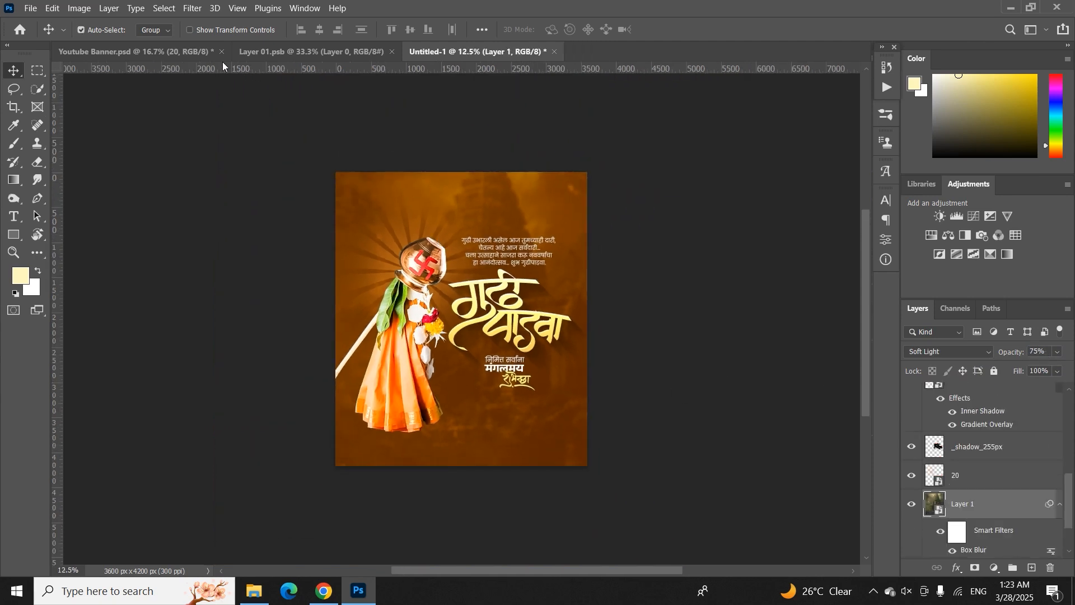
click(208, 53)
drag(424, 140, 474, 188)
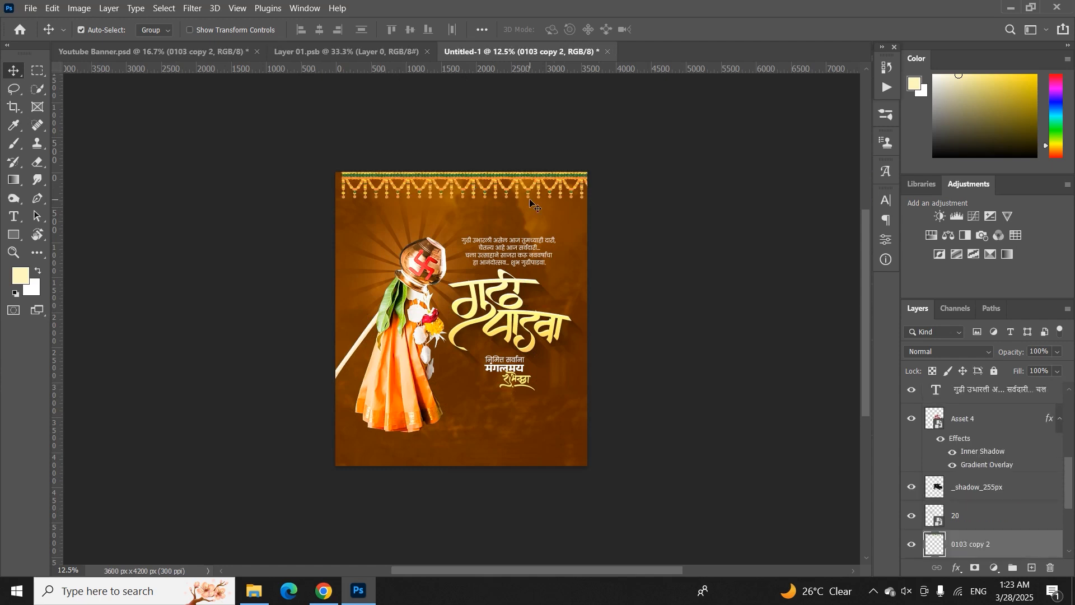
key(ctrl+z)
Convert the garland layer 0103 copy 2 in Youtube Banner.psd to a smart object and copy it to the top edge of Untitled-1's canvas.
click(172, 55)
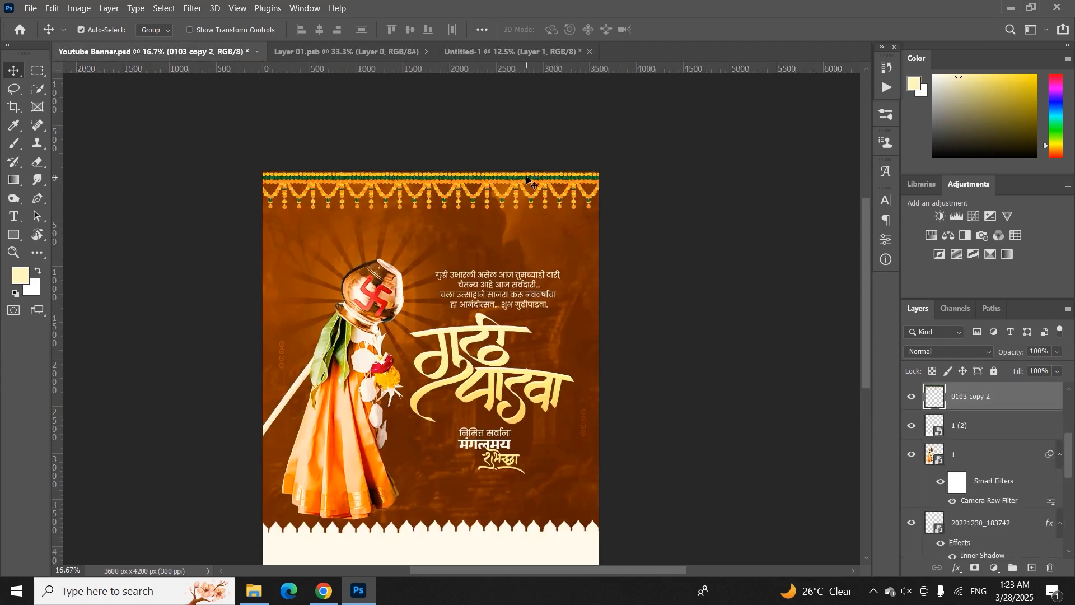
right_click(972, 397)
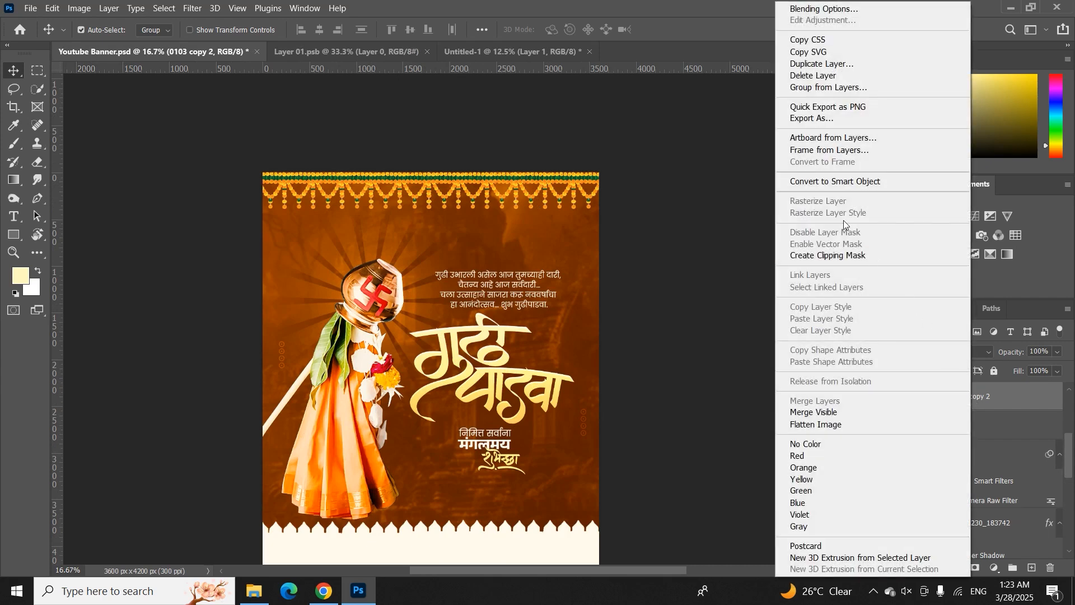
click(806, 182)
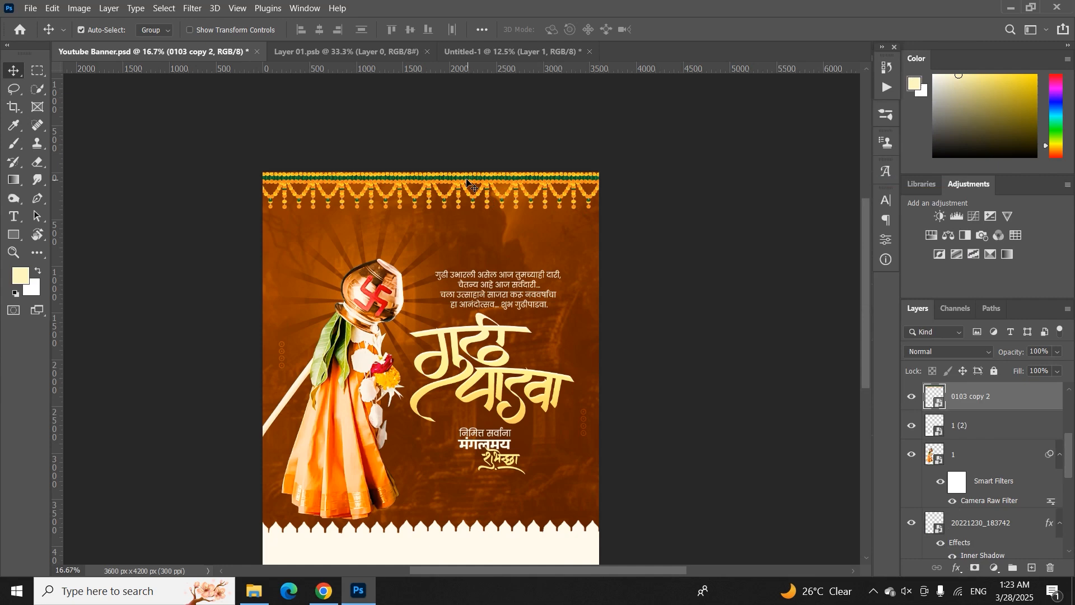
drag(466, 180, 459, 84)
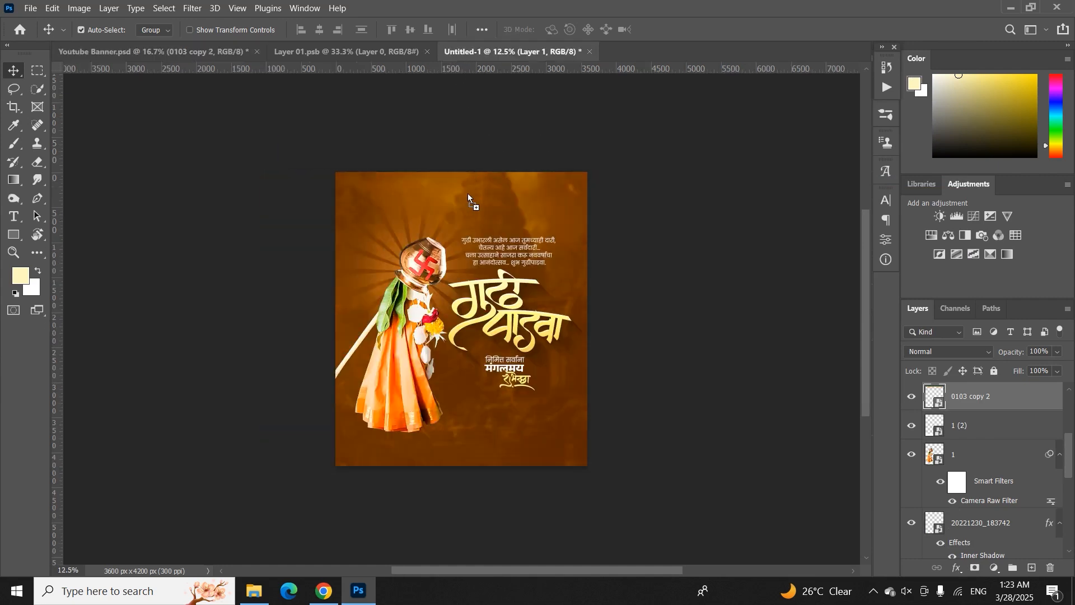
drag(468, 184, 476, 179)
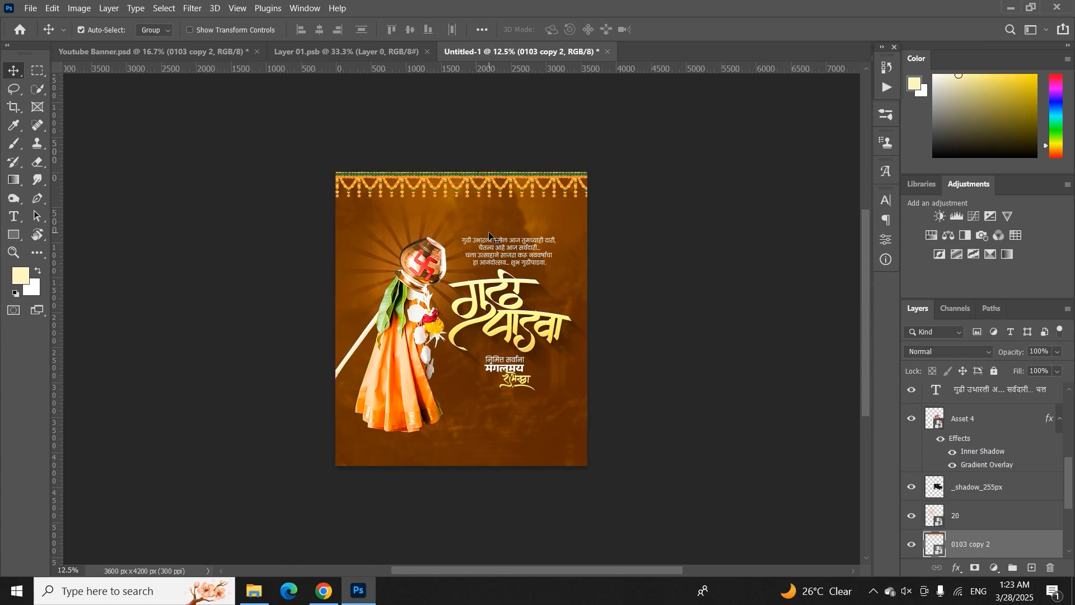
Set the font style of the four-line greeting text above the title to Medium.
scroll(489, 235, up, 2)
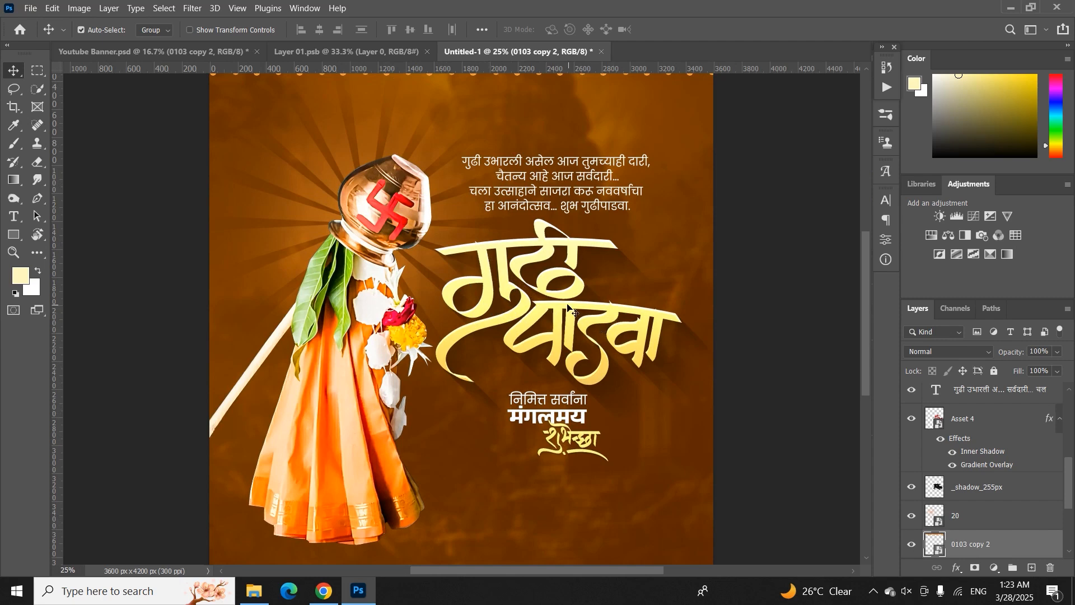
double_click(574, 162)
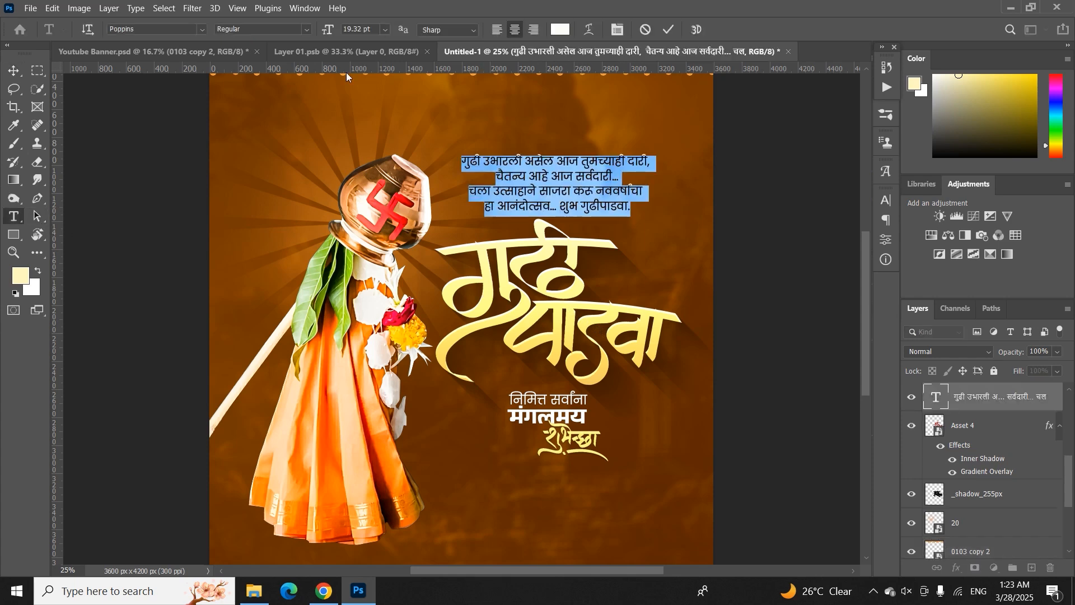
click(308, 30)
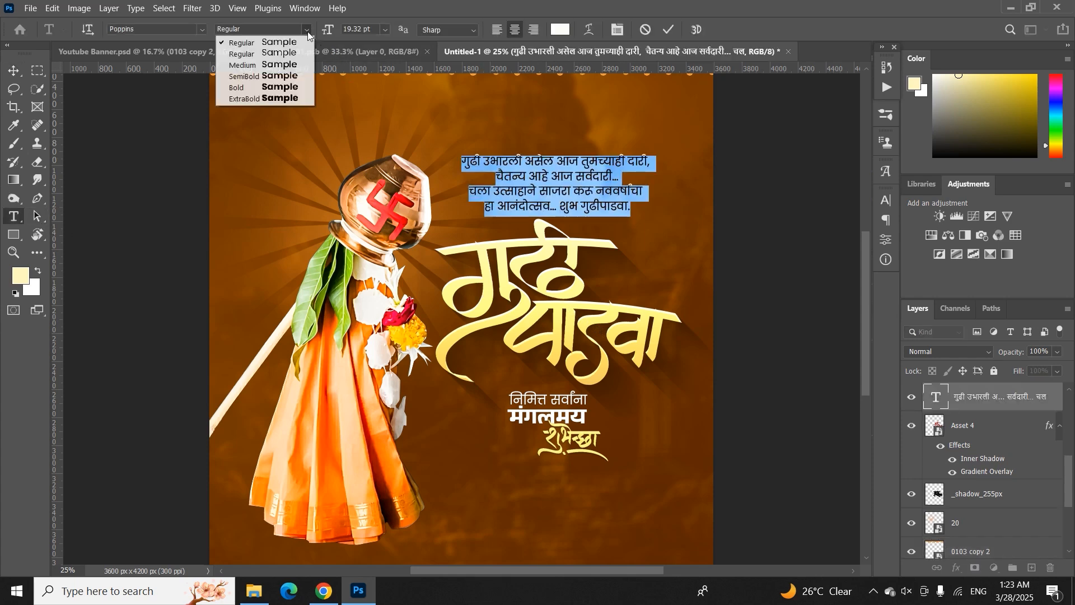
click(297, 66)
click(664, 31)
key(v)
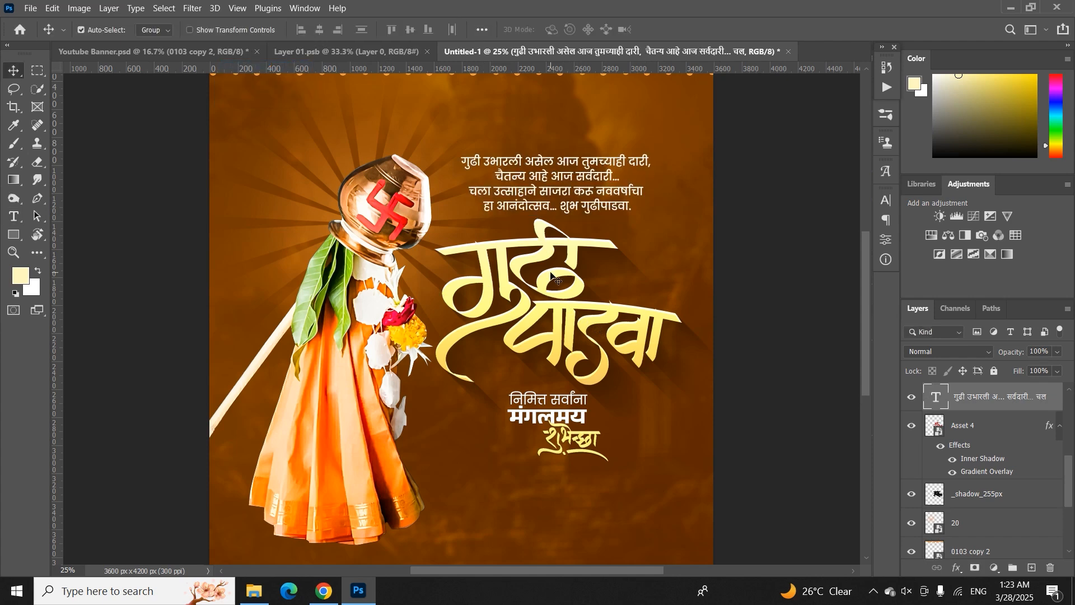
key(ctrl+minus)
key(ctrl+minus)
key(ctrl)
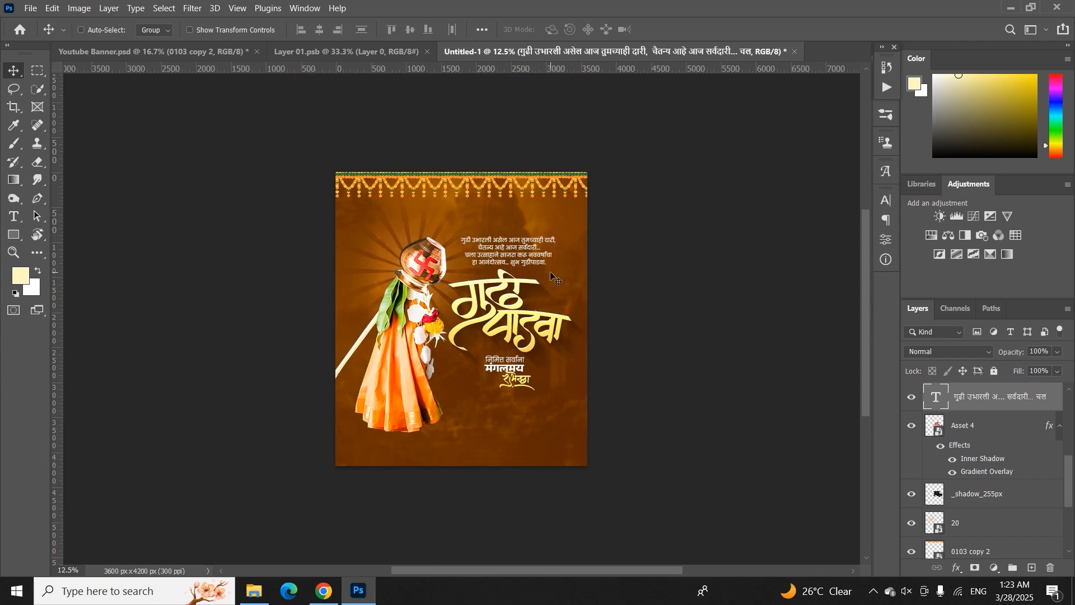
key(ctrl+plus)
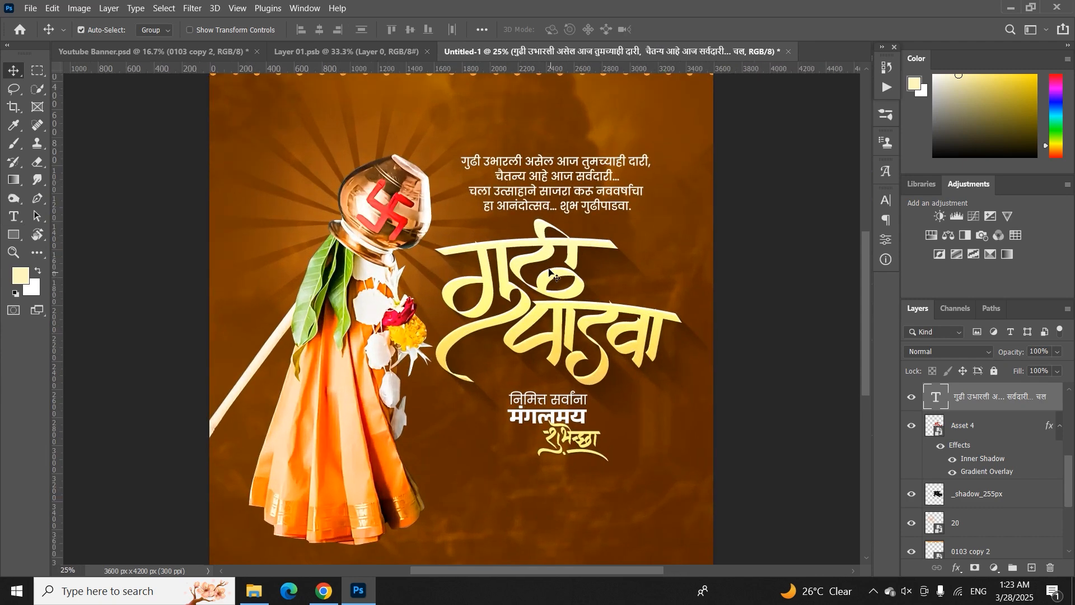
Copy the white scalloped border layer 1 (2) from Youtube Banner.psd into Untitled-1, above the greeting text layer.
click(219, 54)
drag(459, 468, 487, 528)
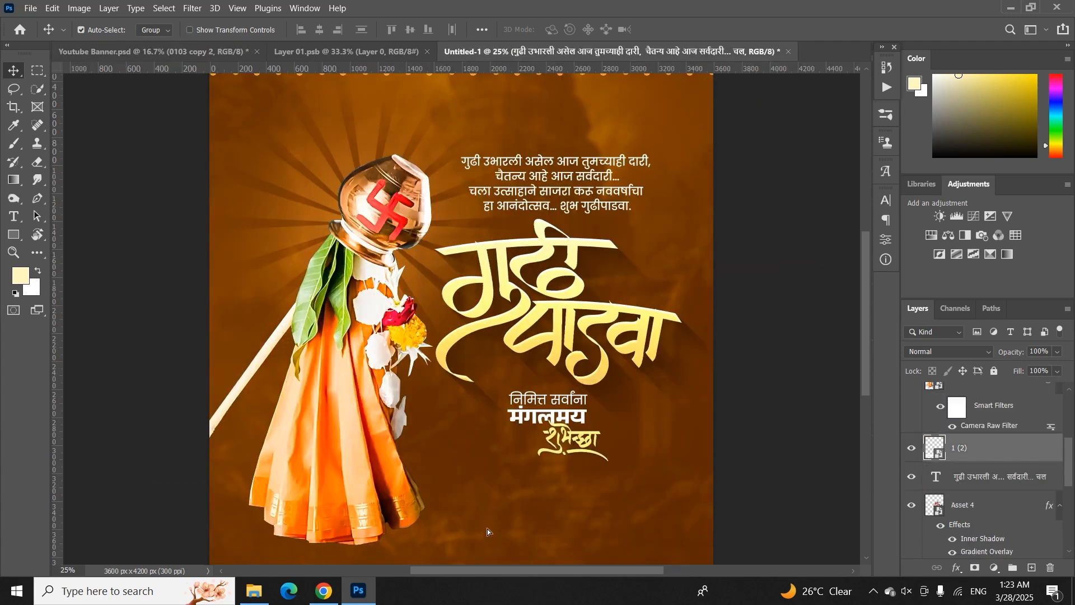
key(ctrl+minus)
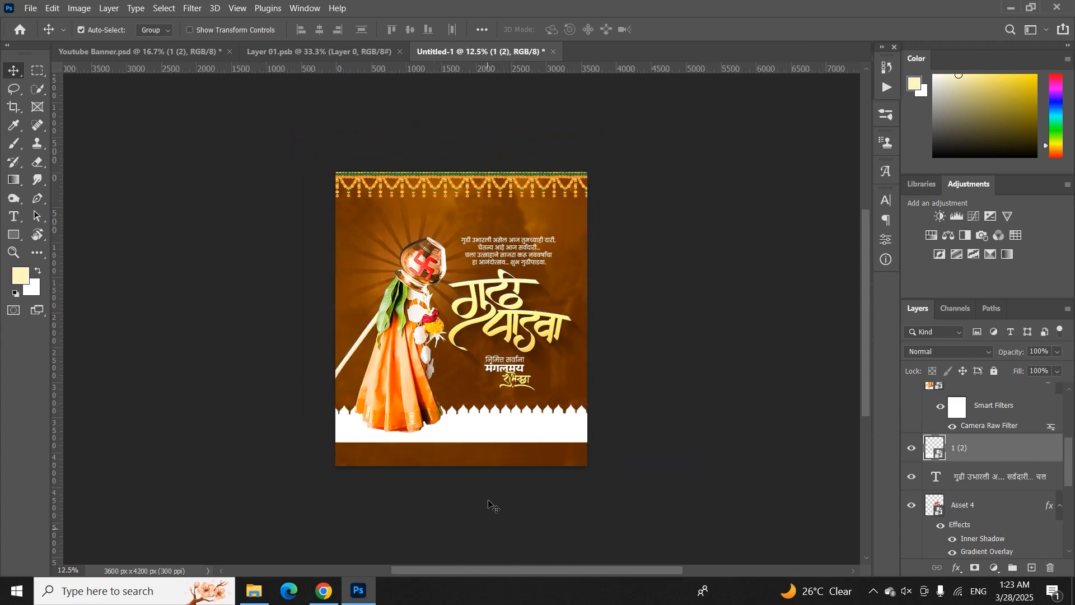
Scale the white scalloped border to about 32.42% and move it to the bottom edge of the canvas.
key(ctrl+t)
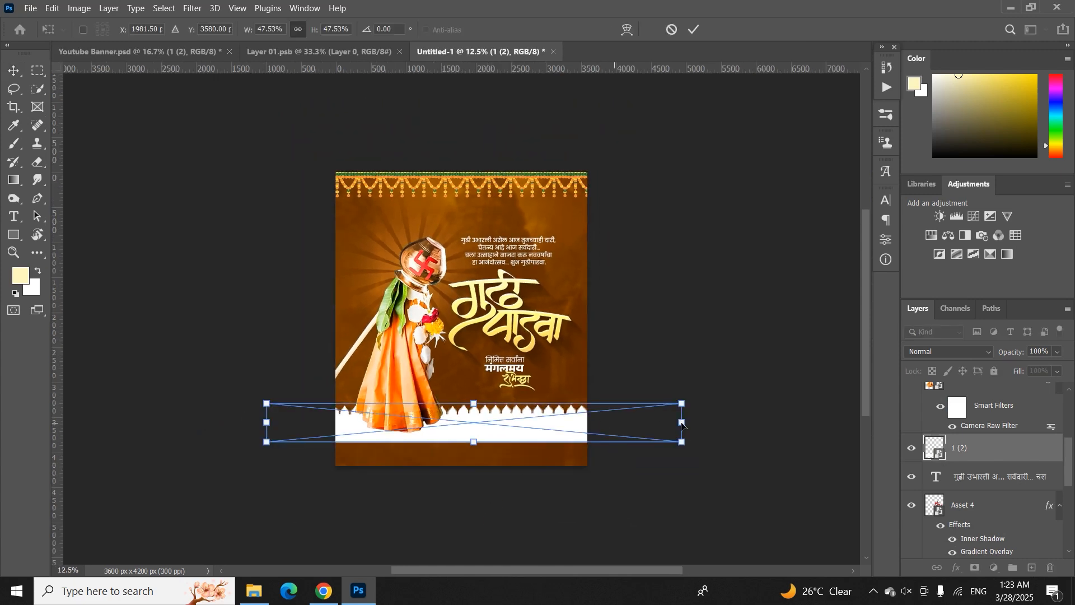
drag(687, 423, 618, 436)
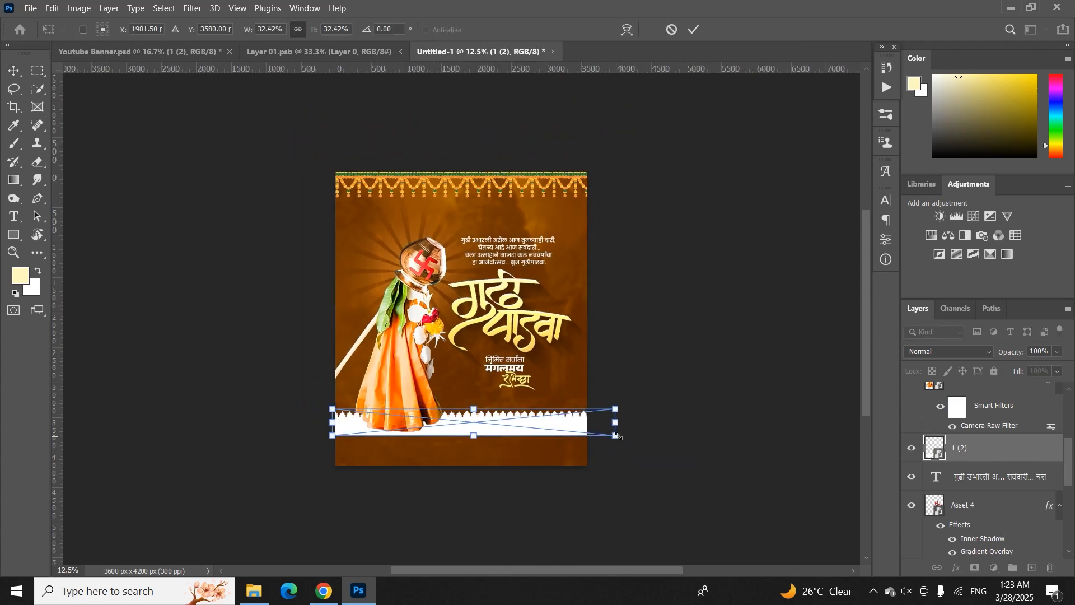
click(697, 29)
drag(559, 419, 624, 452)
key(ctrl+t)
click(695, 31)
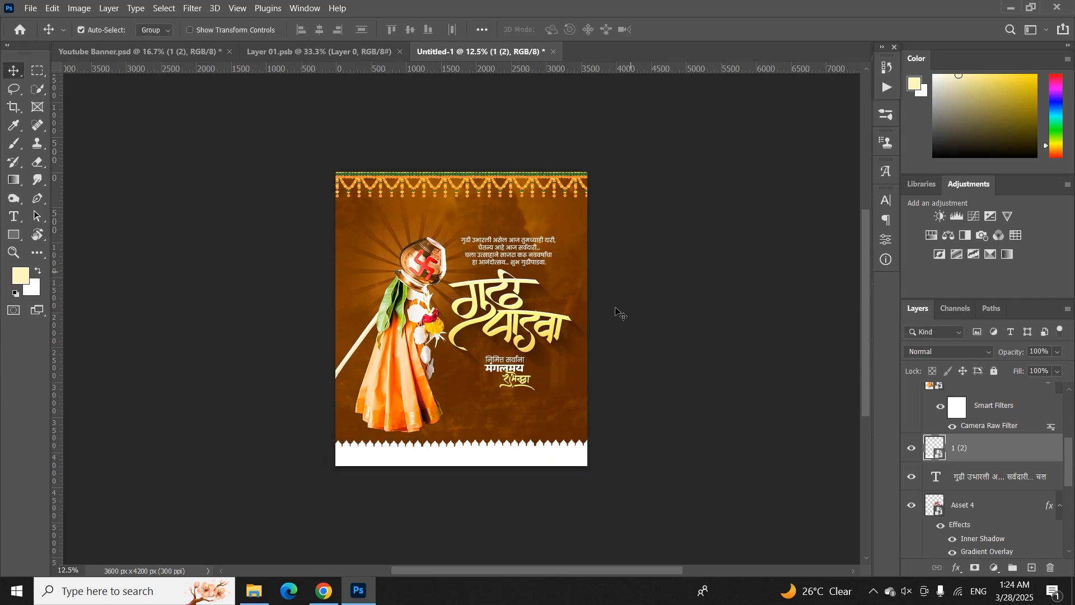
Add a new empty layer above the 20221230_183742 layer.
scroll(611, 325, up, 1)
scroll(610, 327, up, 3)
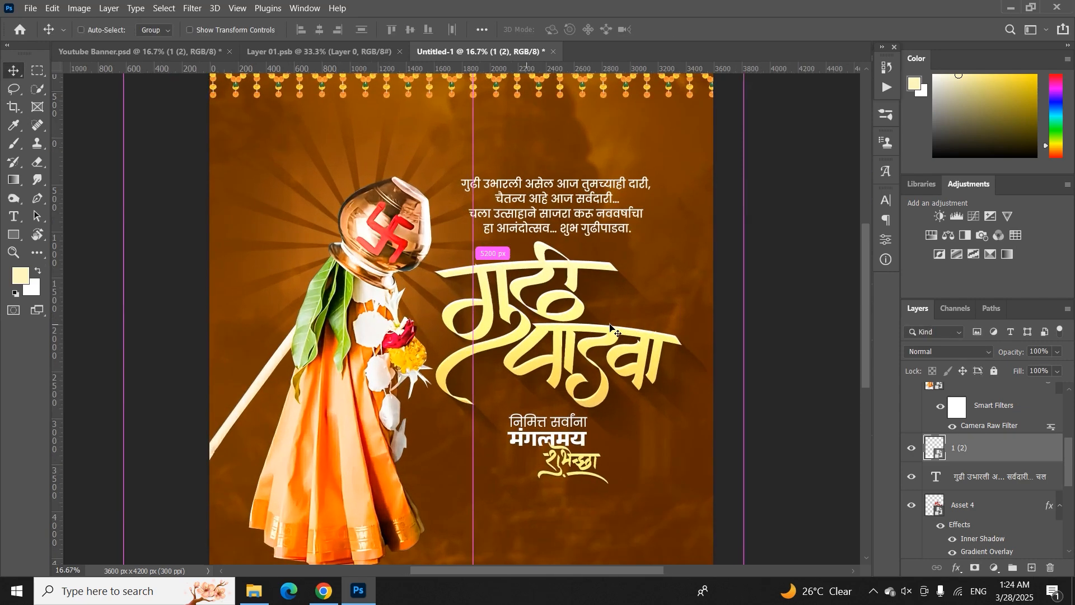
scroll(610, 328, down, 2)
scroll(1070, 477, up, 3)
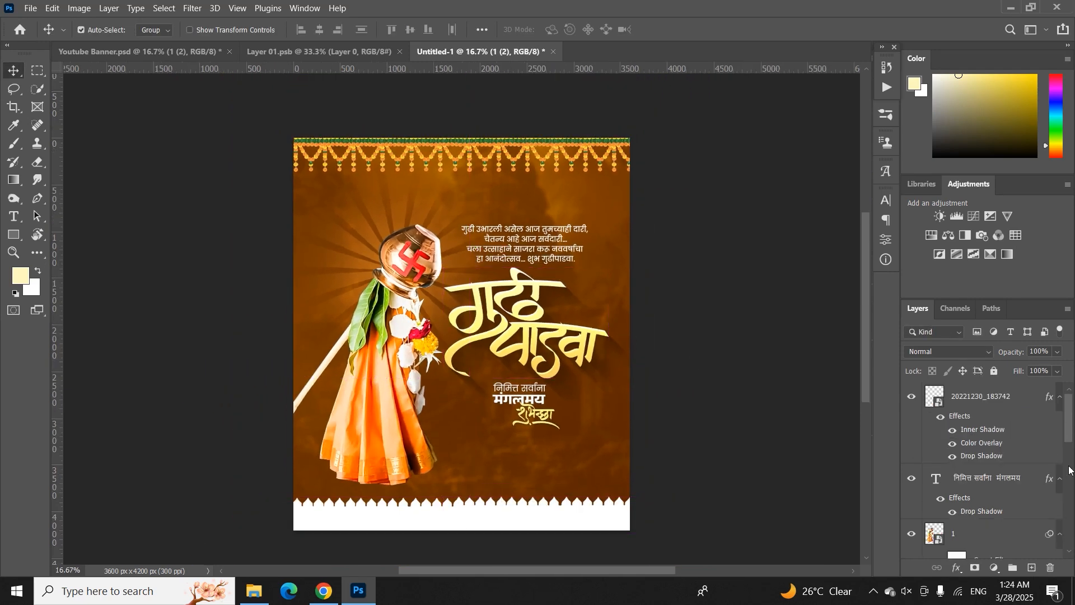
click(1015, 405)
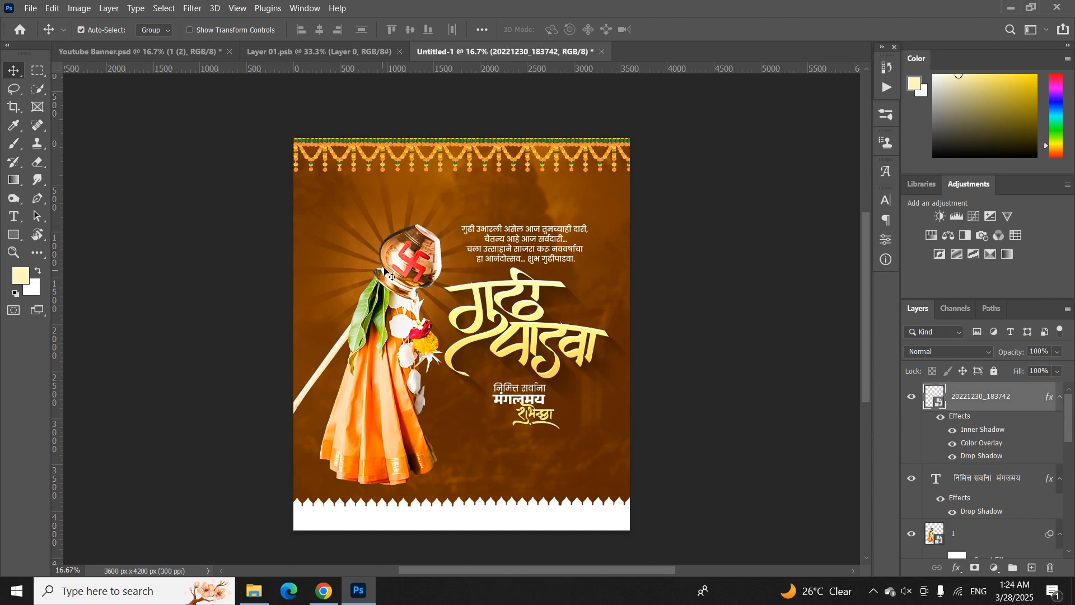
click(1033, 567)
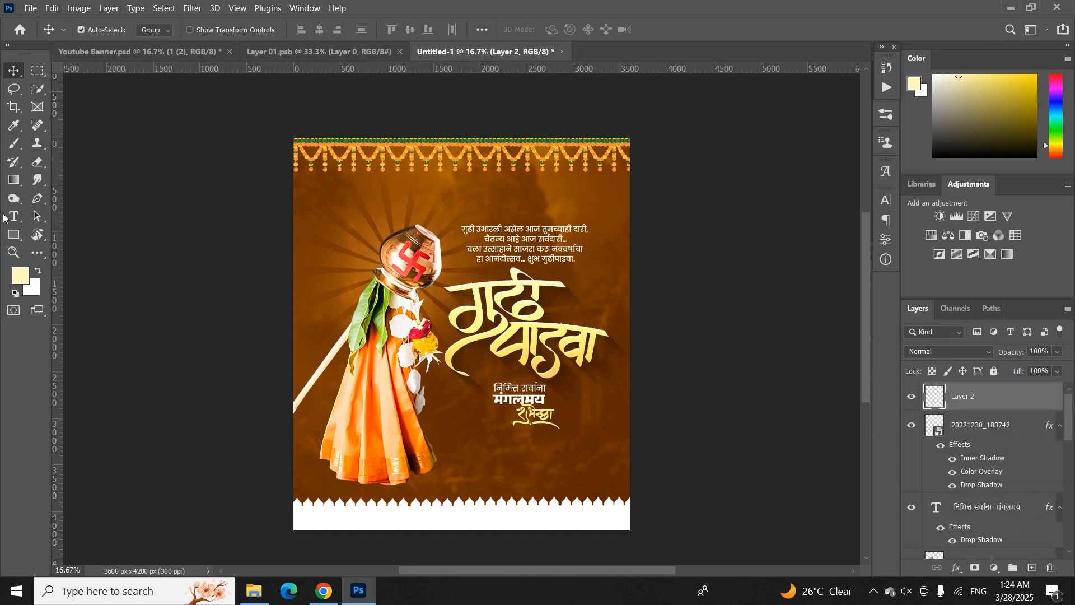
Set up the Brush tool with a soft round tip at a size of 1500 px.
click(15, 146)
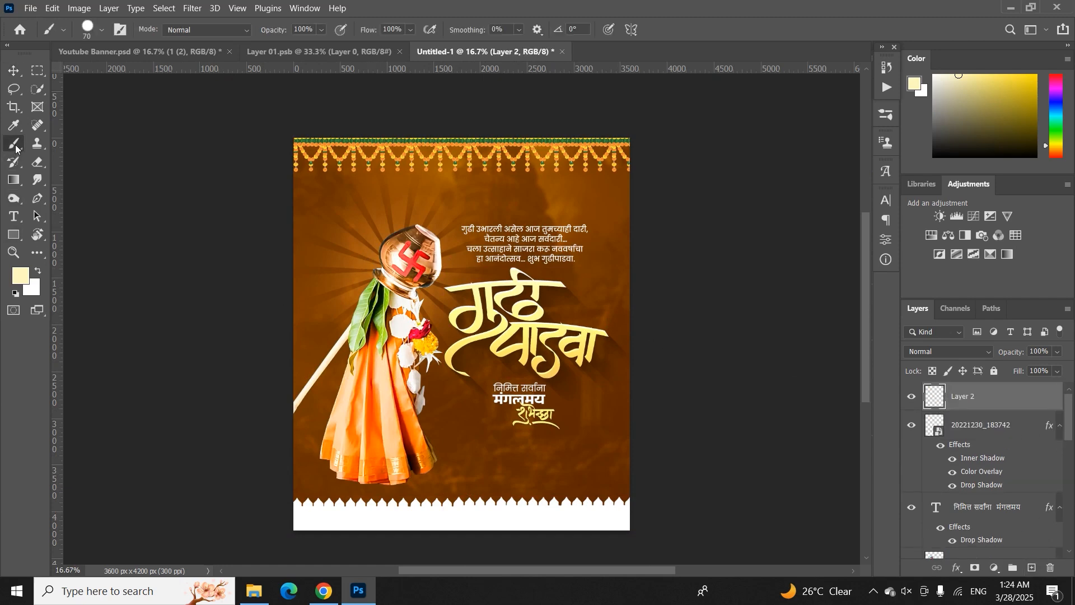
right_click(404, 278)
drag(495, 297, 452, 305)
click(975, 391)
key(])
key(])
key(])
key(])
key(])
key(])
key(])
key(])
key(])
Sample the pale yellow of the title and paint one soft glow over the left side of the Gudi pot on Layer 2.
key(i)
click(594, 329)
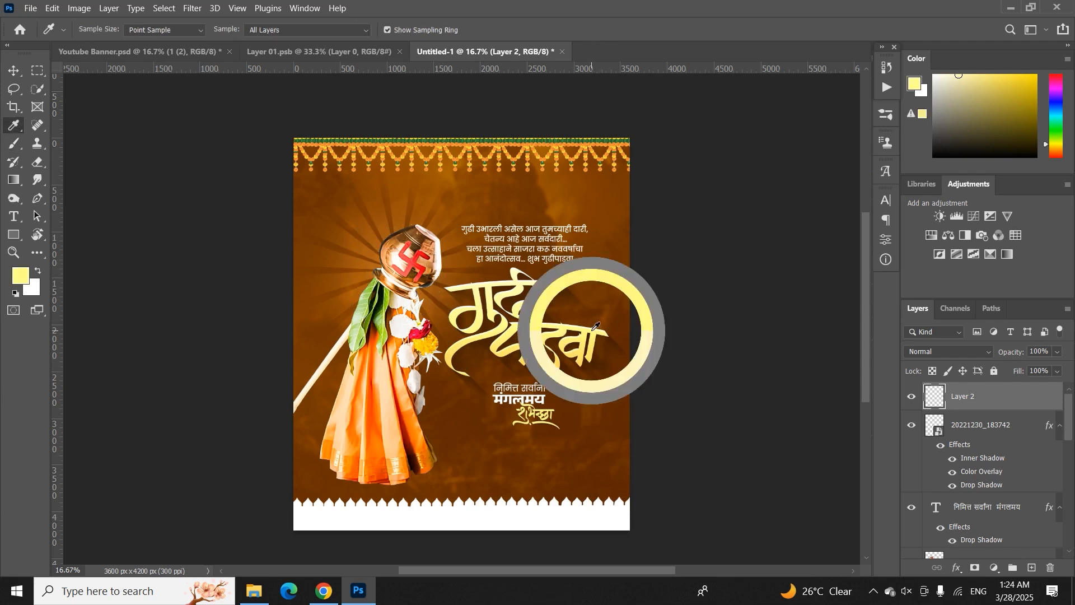
key(b)
click(371, 263)
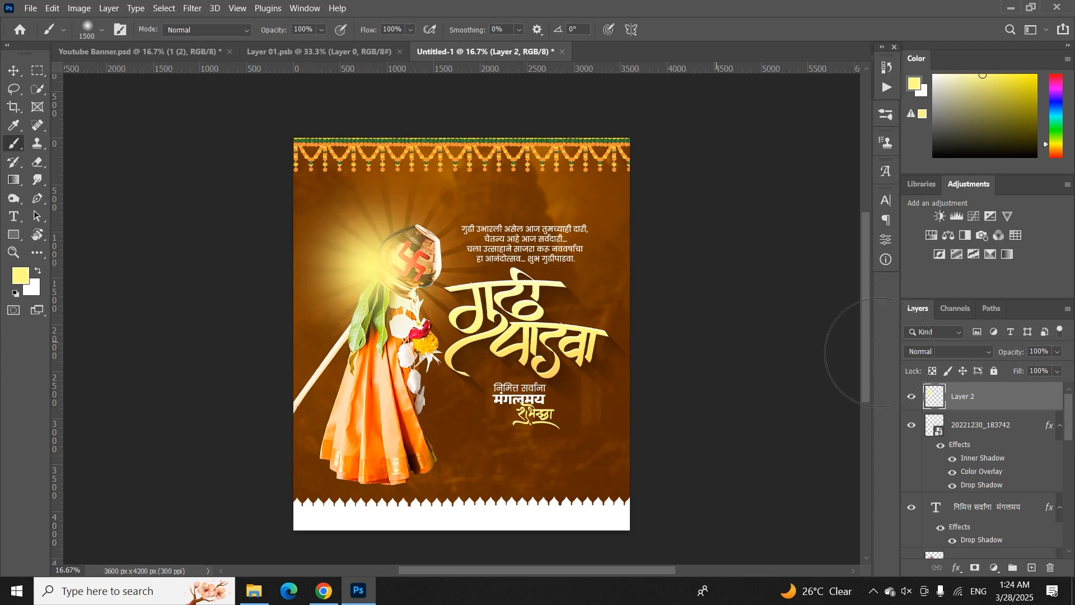
Set Layer 2's blend mode to Soft Light and compare the design with the glow hidden and shown.
click(947, 351)
click(932, 413)
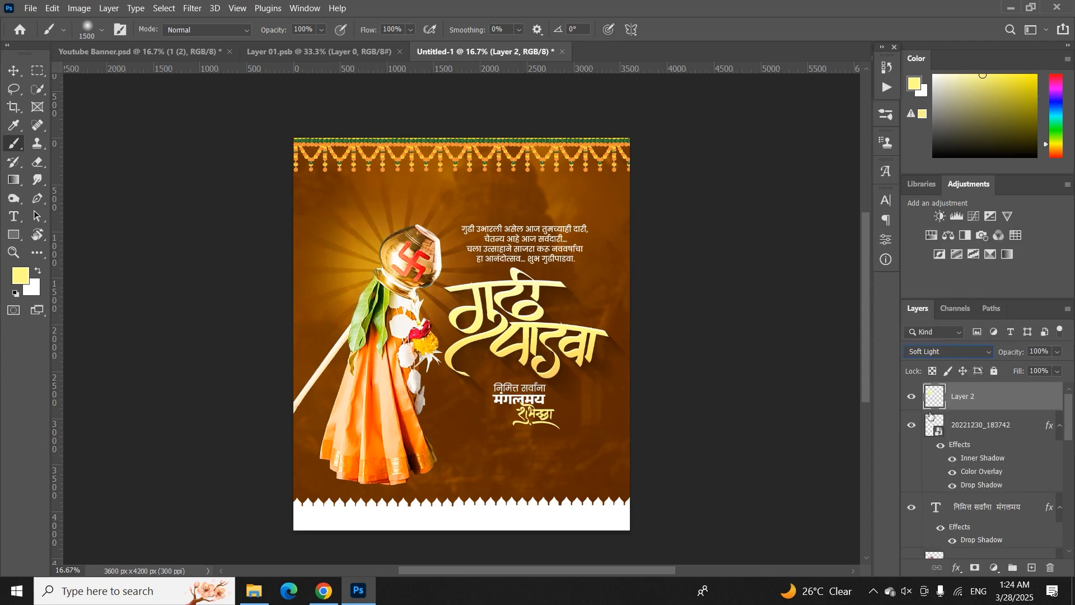
click(912, 398)
click(911, 397)
Scale the glow on Layer 2 to about 68.65% and shift it slightly right and down behind the Gudi pot.
key(ctrl+t)
drag(486, 154, 456, 189)
drag(433, 245, 438, 248)
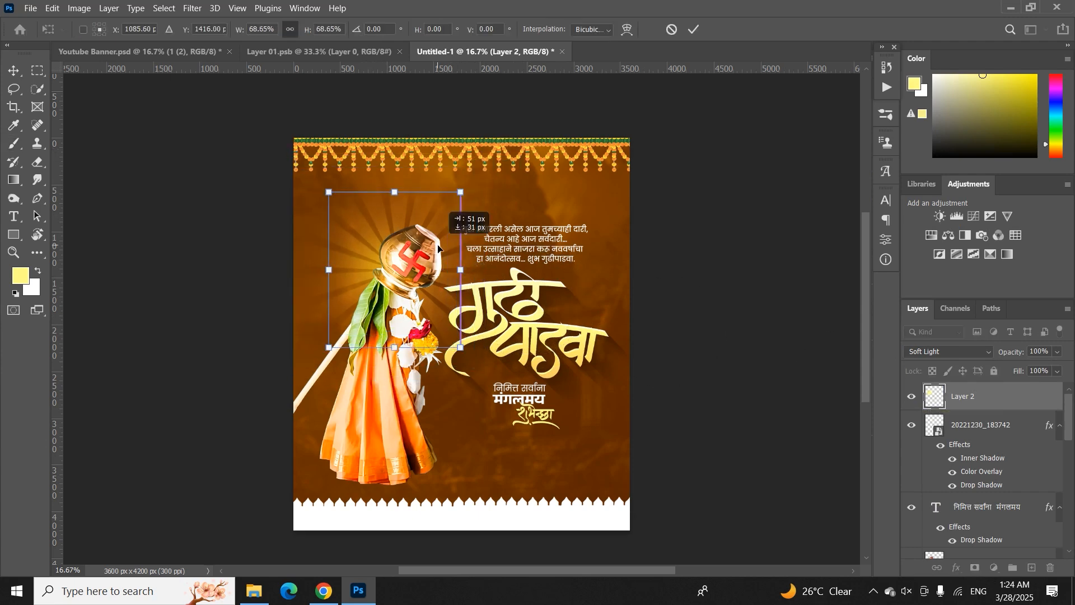
click(694, 29)
Try a bright orange brush dab over the Gudi pot on Layer 2 and undo it.
key(b)
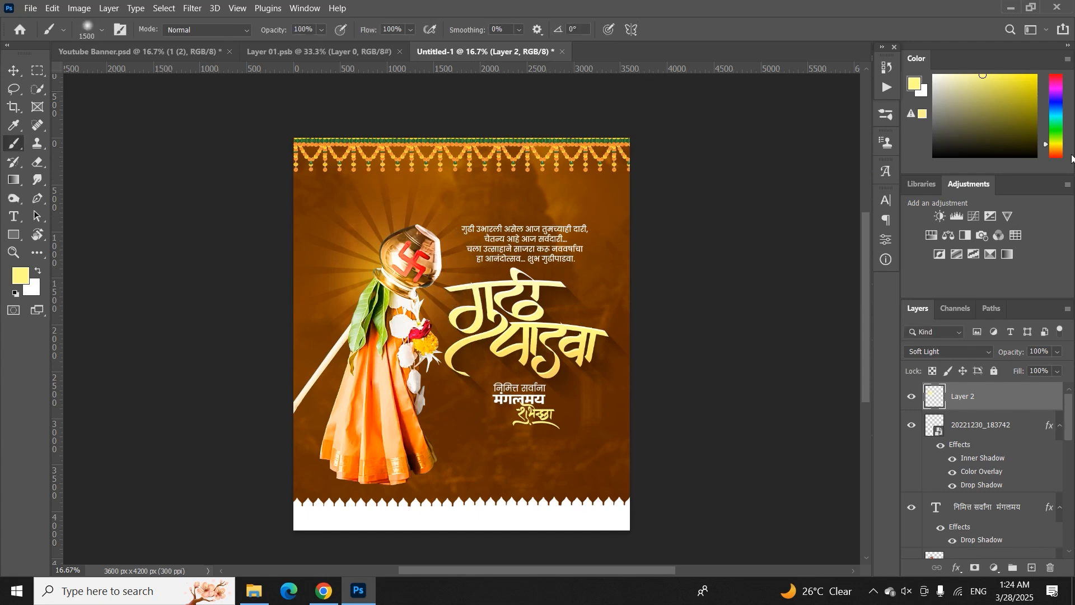
click(1056, 152)
click(1036, 75)
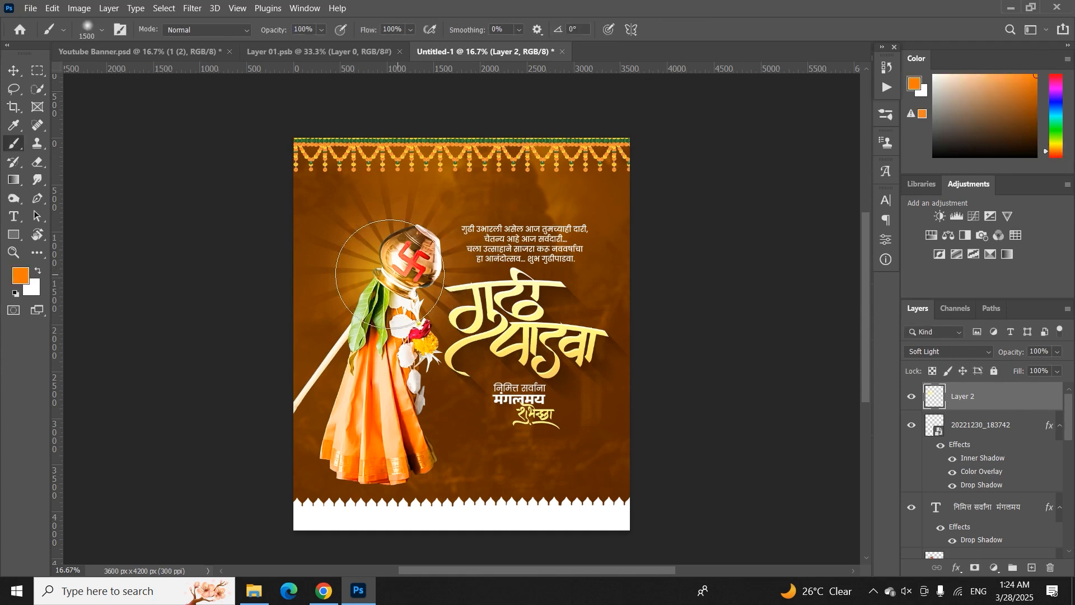
click(388, 274)
key(ctrl+z)
Lower Layer 2's opacity to 83% and select the Gudi figure's layer with the Move tool.
drag(1014, 357, 1001, 358)
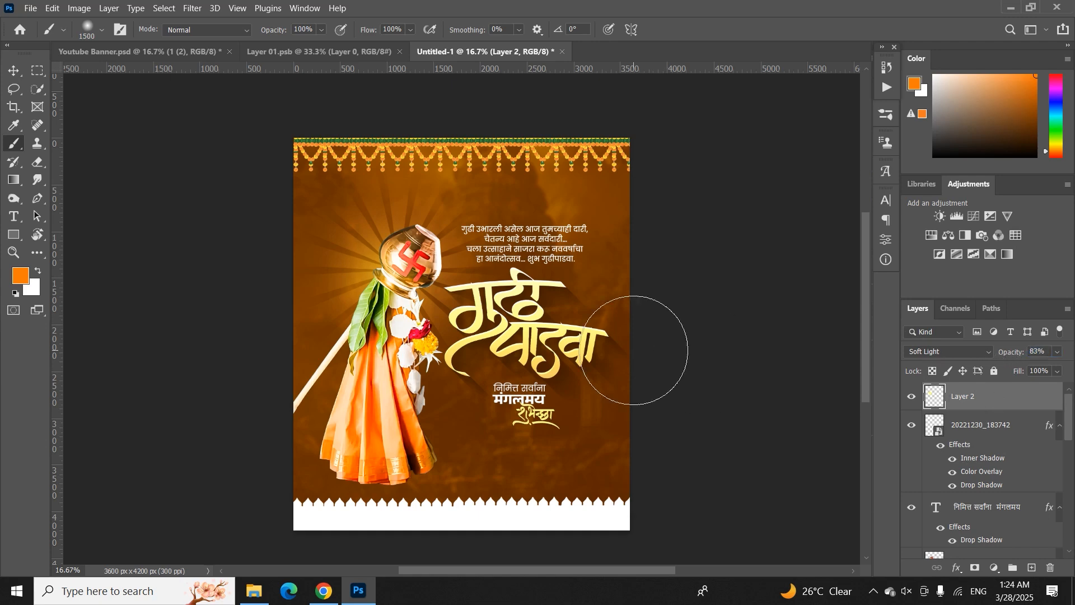
click(4, 75)
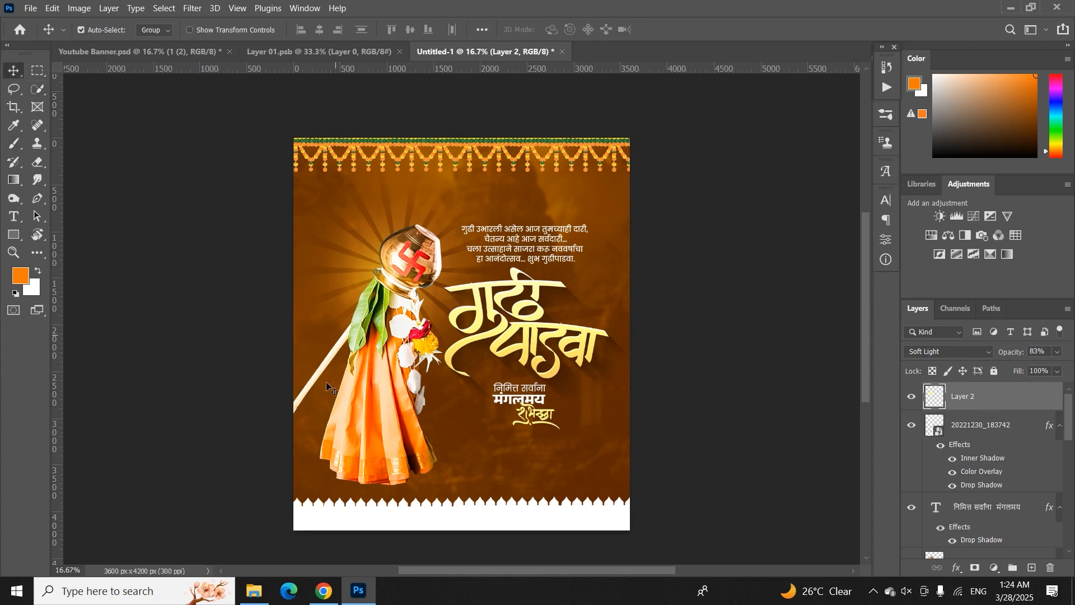
click(370, 424)
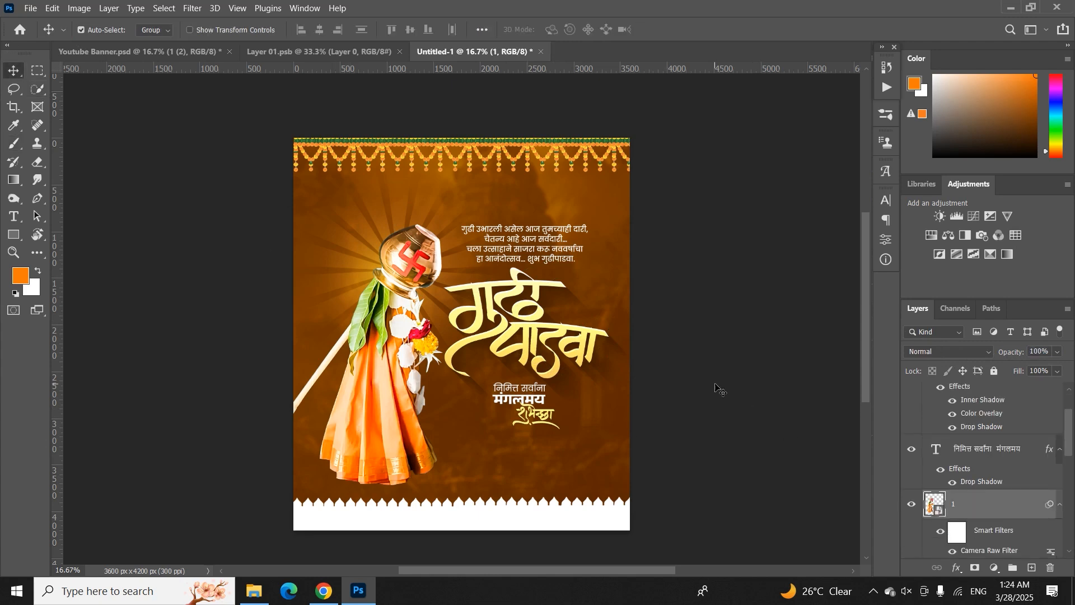
Compare the thali in Layer 01.psb with Layer 0's mask disabled and enabled.
click(330, 51)
drag(541, 356, 585, 326)
key(ctrl+z)
right_click(970, 392)
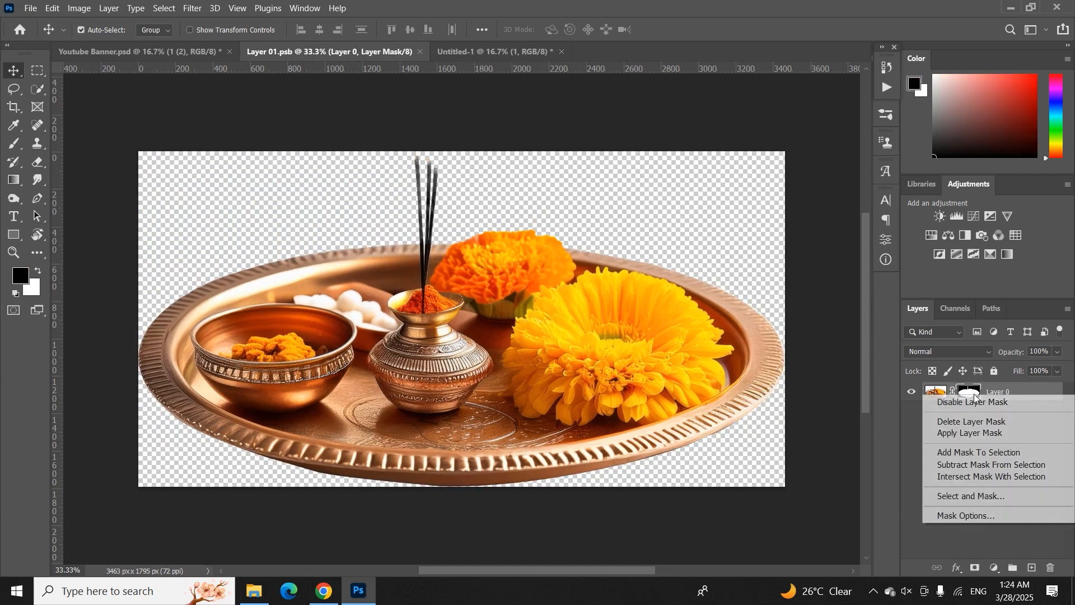
click(981, 388)
shift+click(977, 391)
shift+click(976, 391)
shift+click(976, 391)
shift+click(976, 390)
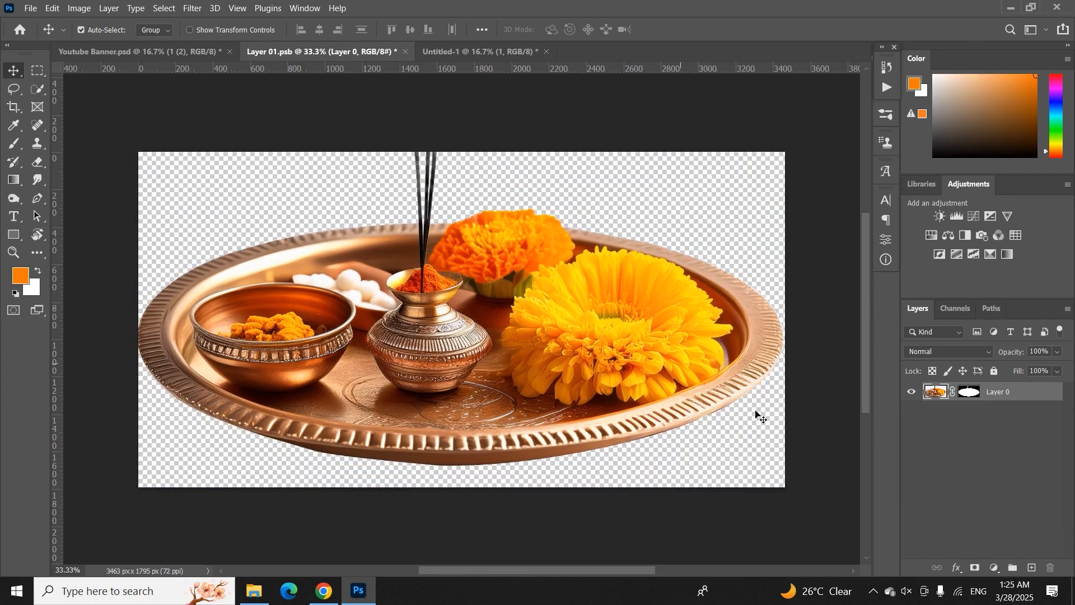
Convert Layer 0 to a smart object and copy the thali into Youtube Banner.psd.
right_click(981, 395)
click(907, 181)
drag(529, 281, 252, 127)
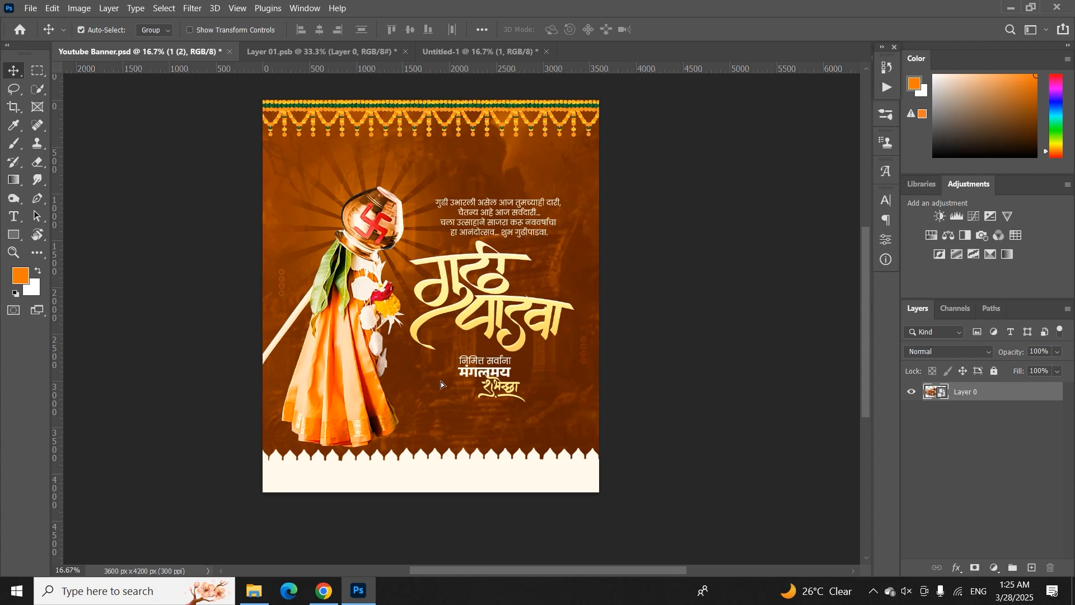
drag(450, 368, 451, 356)
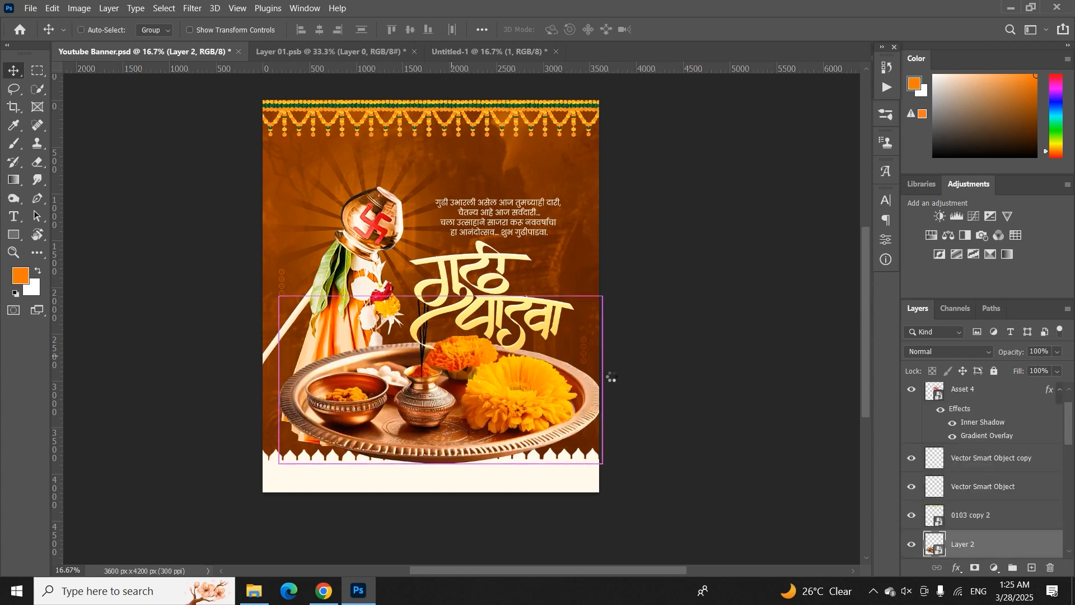
Scale the thali in Youtube Banner.psd down to about 5.11%.
key(ctrl+t)
drag(602, 464, 436, 384)
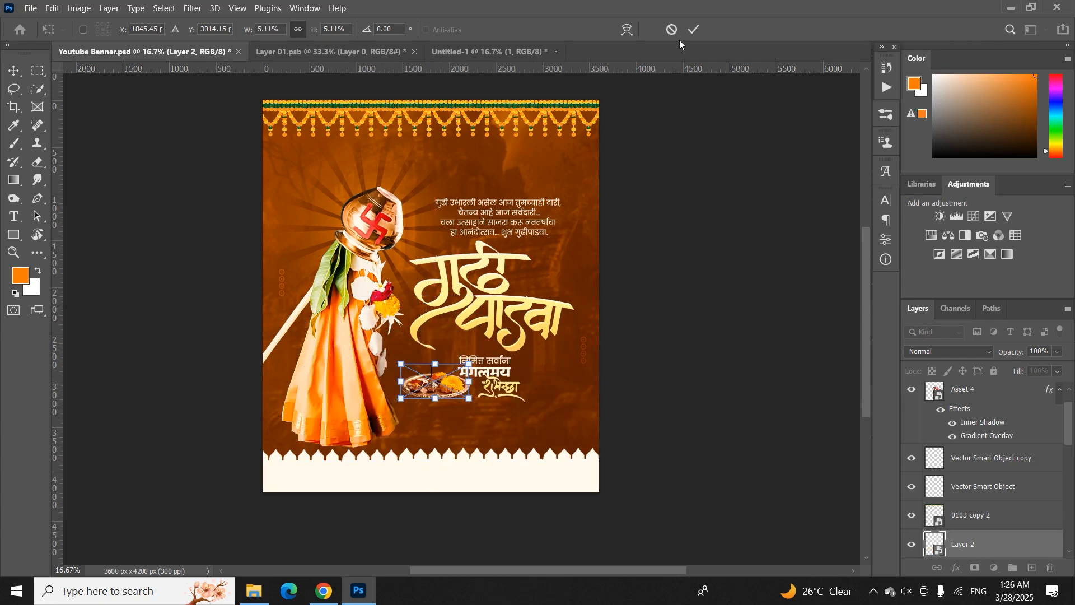
click(693, 30)
Move the small thali to the right side of the festive greeting text below the main title.
key(ctrl+plus)
key(ctrl+plus)
key(ctrl+plus)
drag(557, 262, 479, 178)
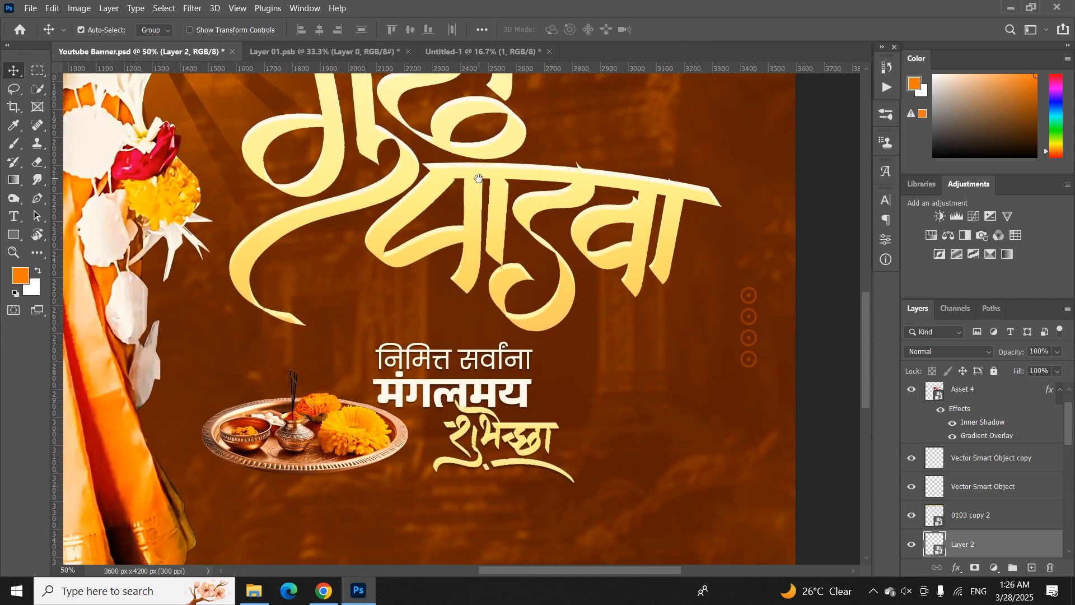
drag(315, 433, 650, 401)
key(ctrl+minus)
key(ctrl+minus)
key(ctrl+minus)
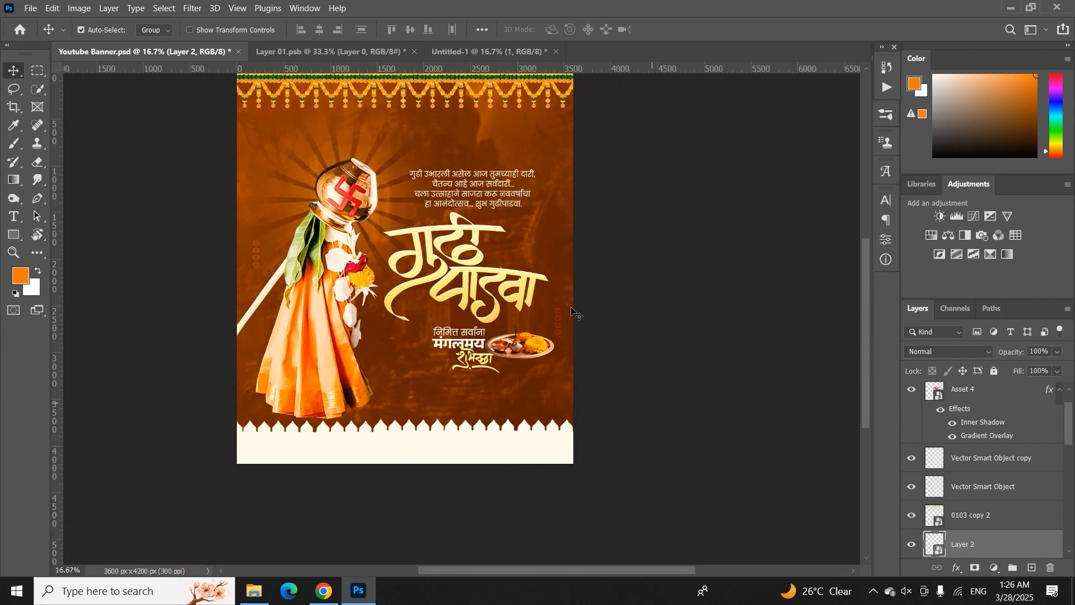
Copy the scaled thali from Youtube Banner.psd into Untitled-1, placing it left of the lower greeting text.
click(520, 53)
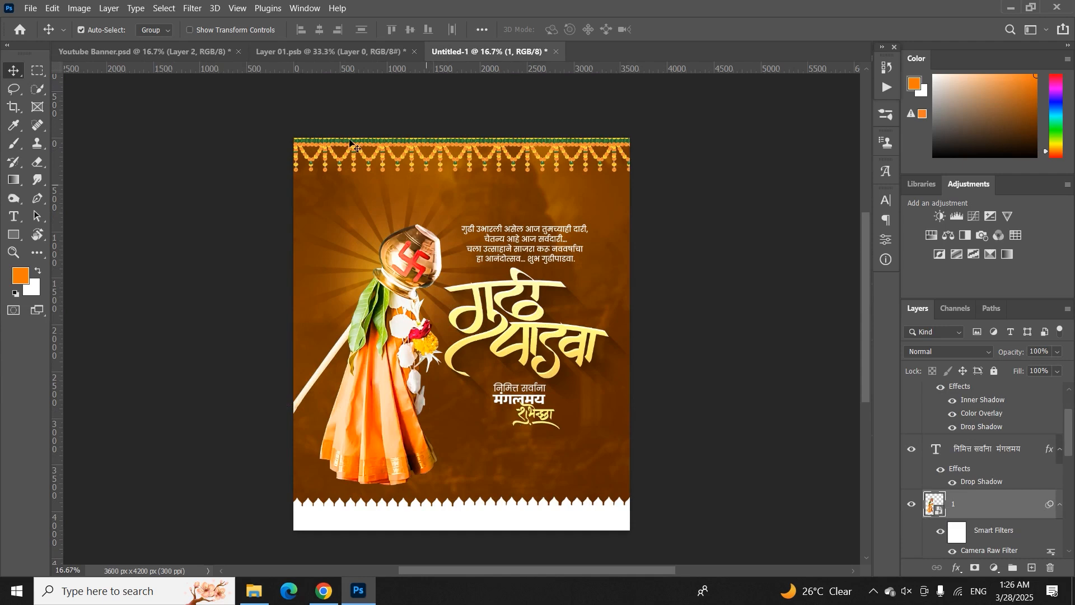
click(281, 53)
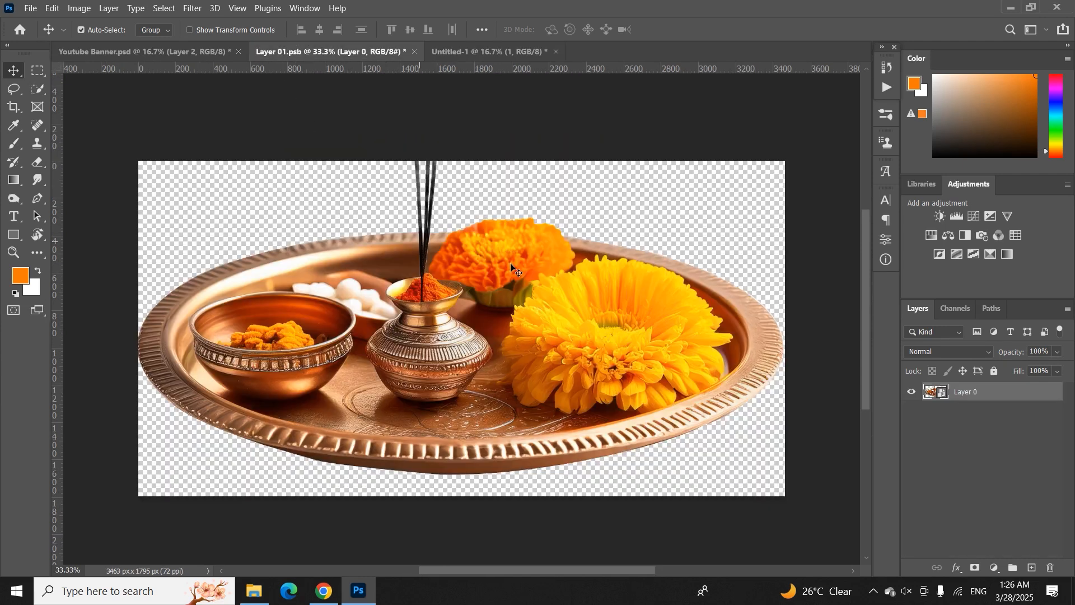
click(188, 56)
drag(531, 348, 473, 420)
key(ctrl+plus)
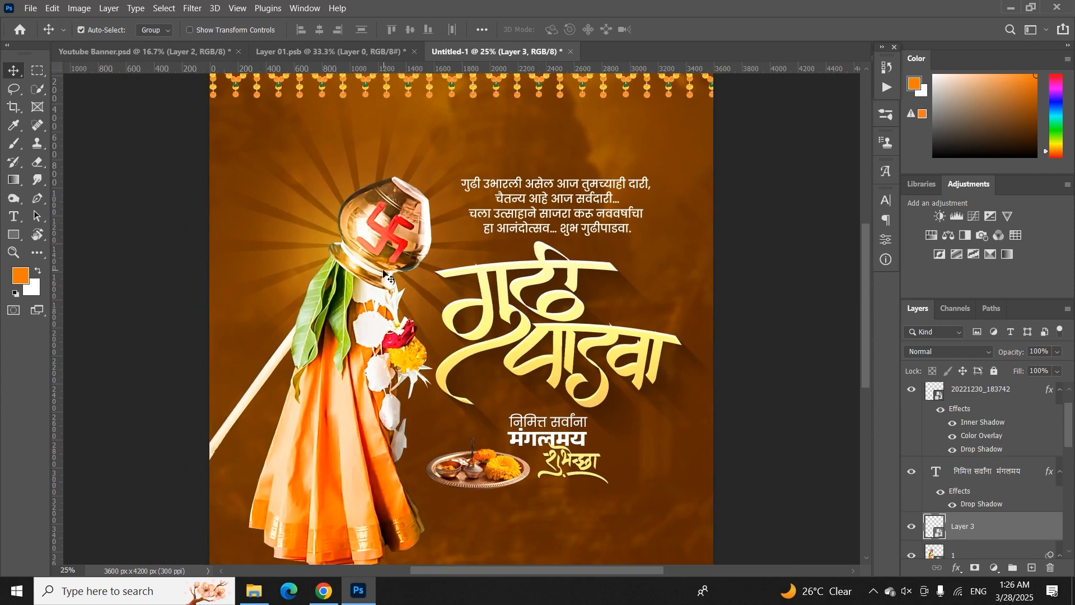
Copy the vertical circle ornament from Youtube Banner.psd into Untitled-1, near the banner's right edge below the title.
click(211, 53)
scroll(708, 269, down, 1)
key(ctrl+plus)
key(ctrl+plus)
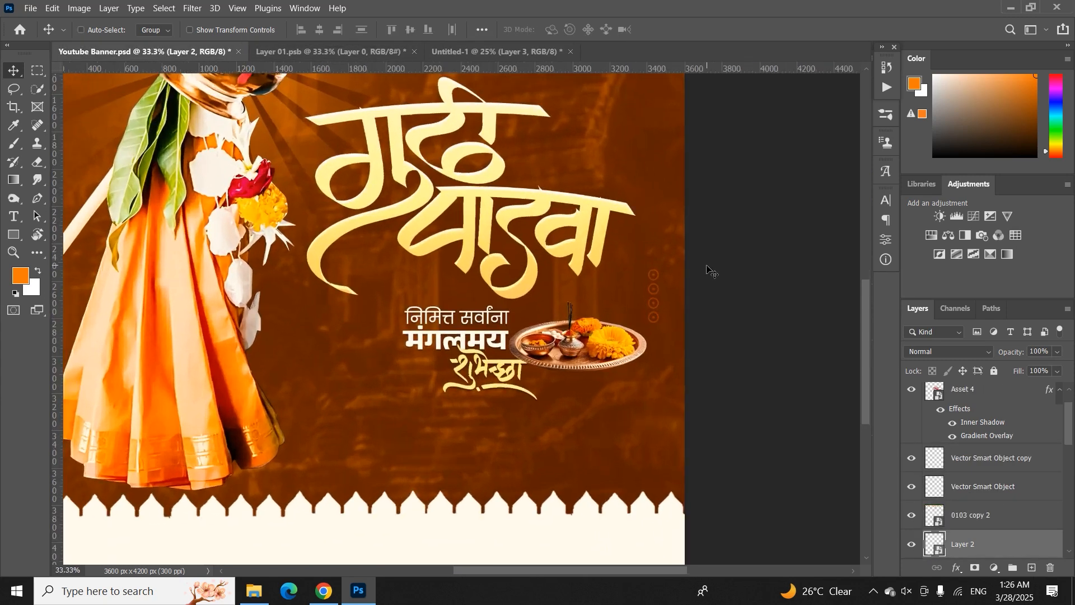
drag(655, 291, 499, 85)
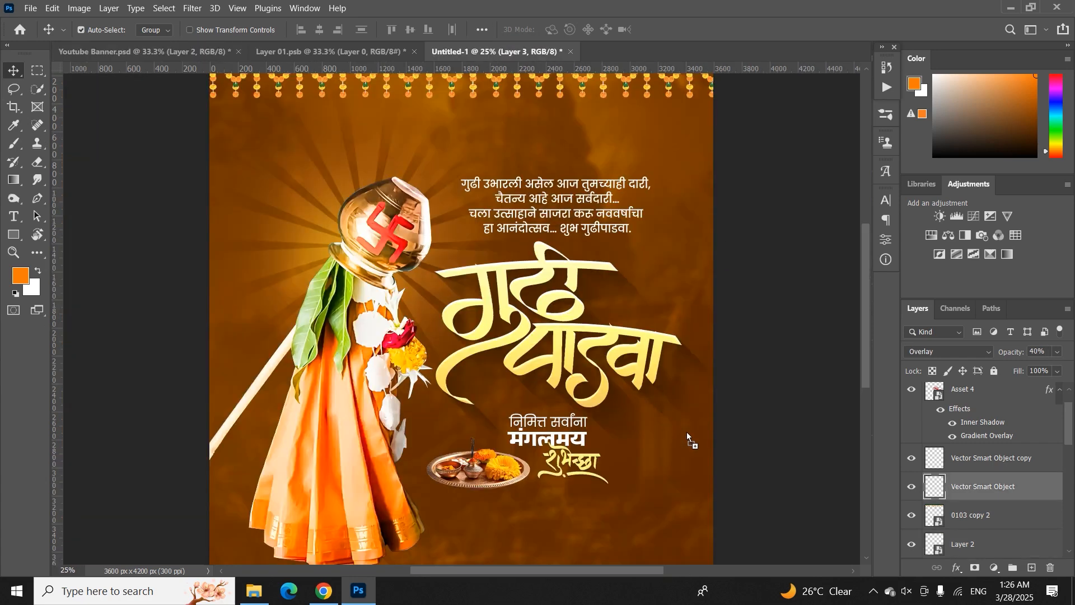
drag(686, 432, 688, 435)
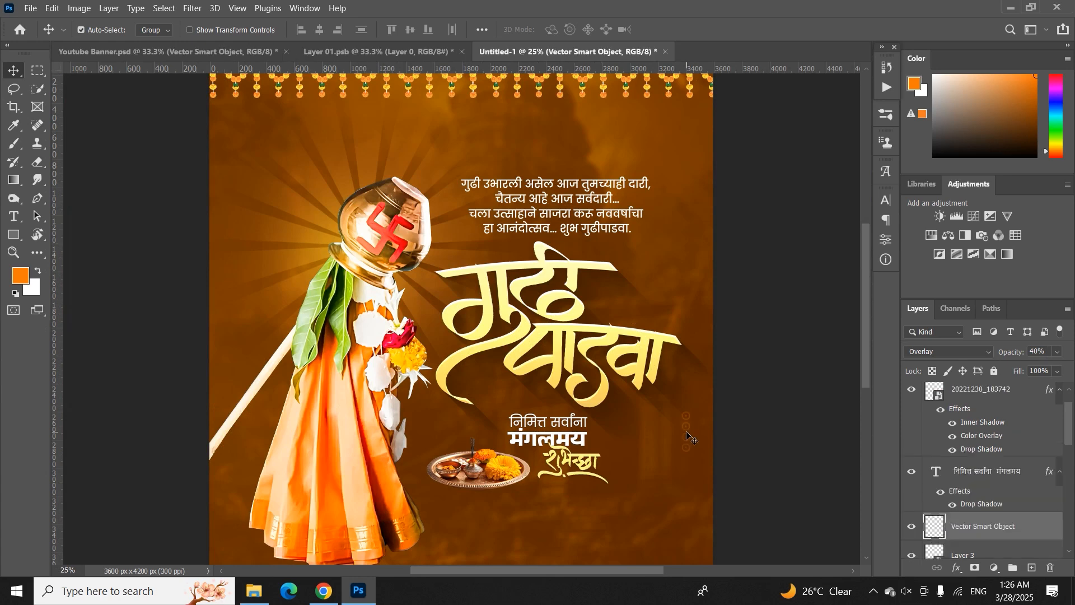
Apply a Levels adjustment to the circle ornament near the banner's right edge.
key(ctrl)
key(ctrl+l)
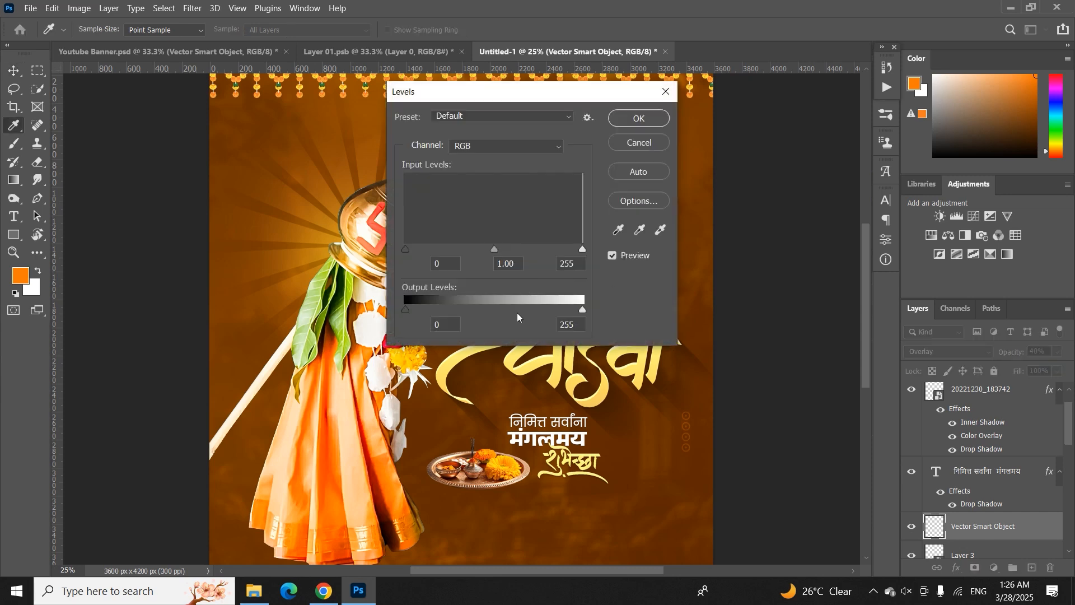
click(639, 118)
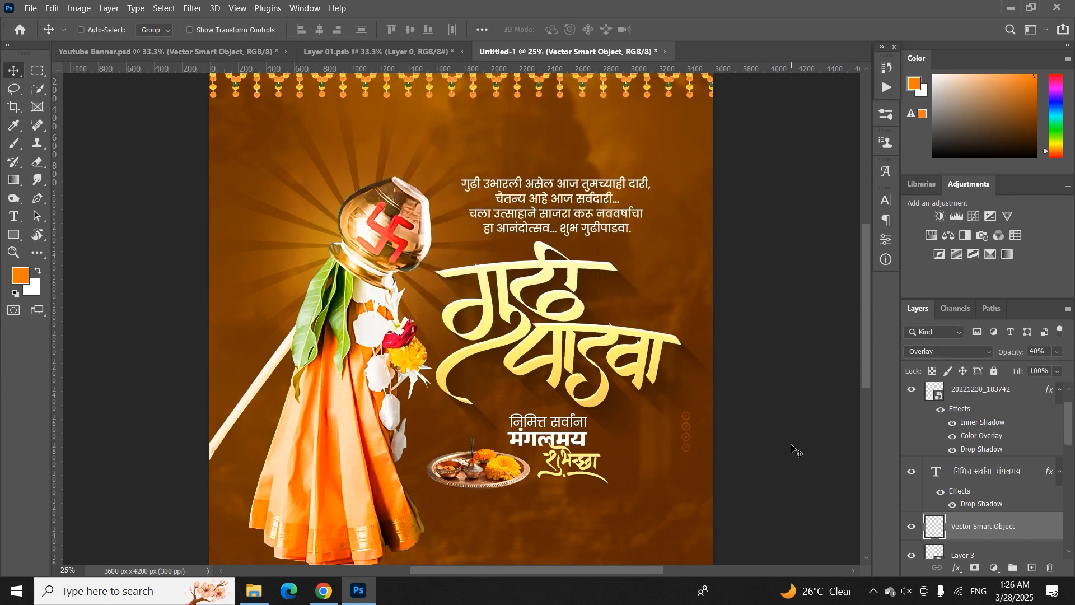
Duplicate the circle ornament and place the copy near the banner's left edge beside the Gudi's leaves.
key(ctrl+j)
key(ctrl+t)
drag(688, 427, 230, 308)
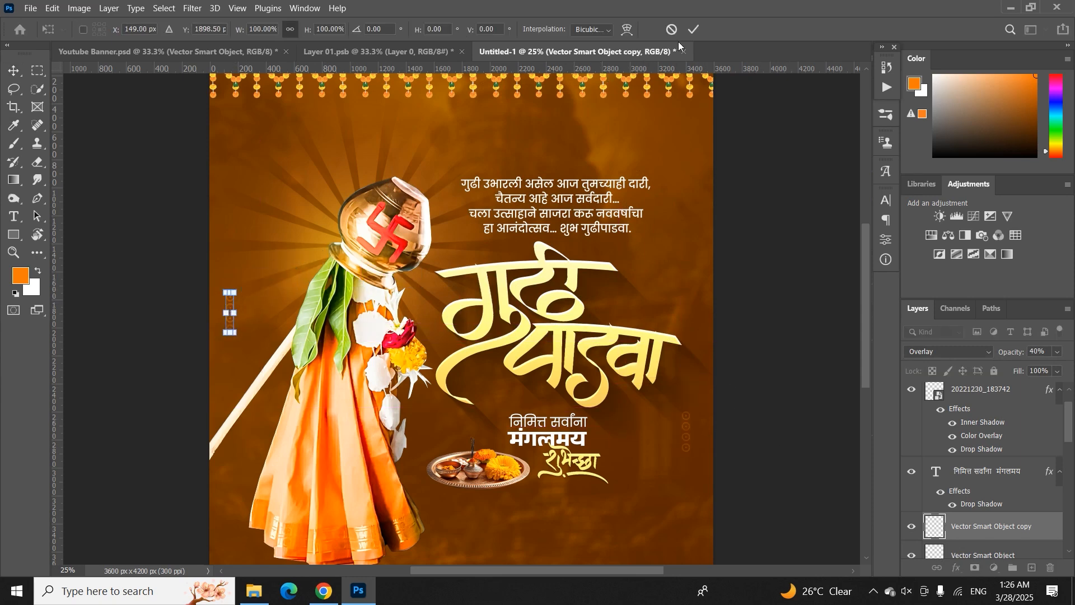
click(694, 29)
key(ctrl+minus)
key(ctrl+minus)
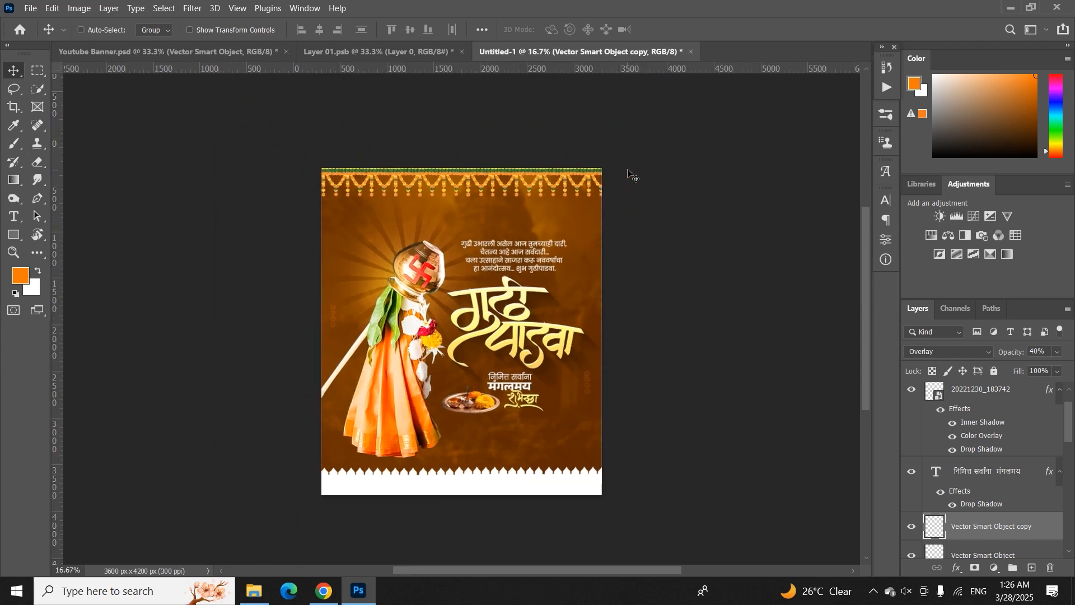
Scale the background texture on Layer 1 to about 165% and shift it downward behind the design.
ctrl+click(573, 251)
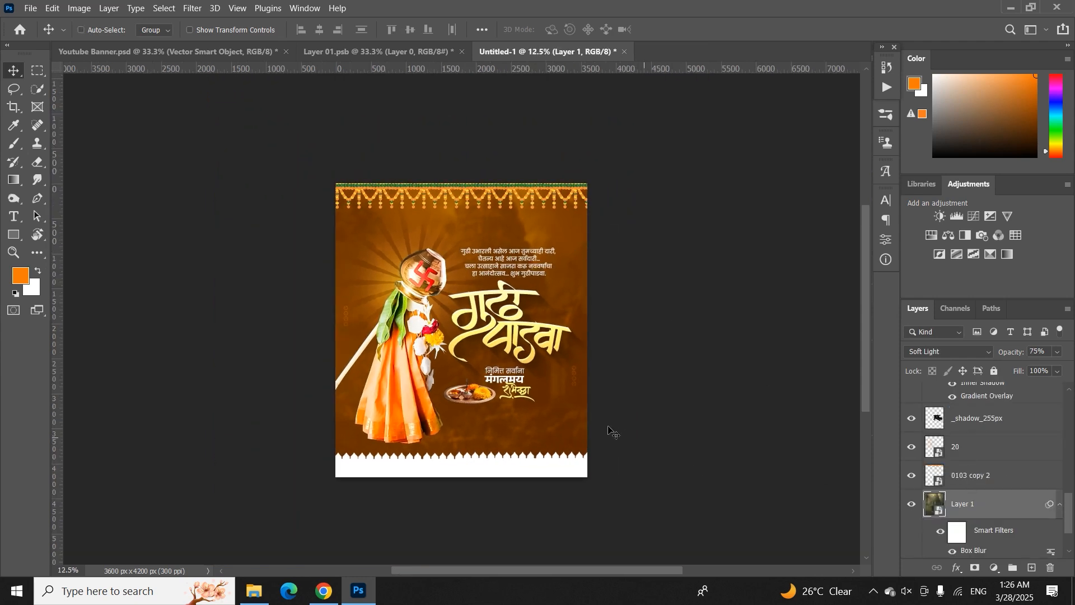
key(ctrl+t)
click(574, 242)
drag(292, 363, 249, 361)
drag(559, 277, 551, 305)
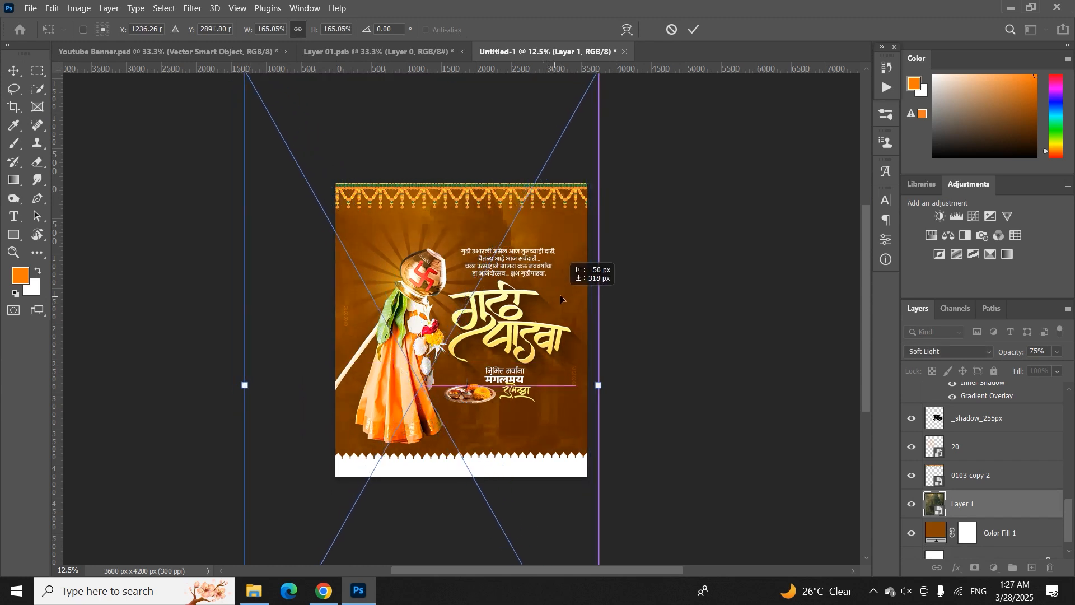
click(694, 30)
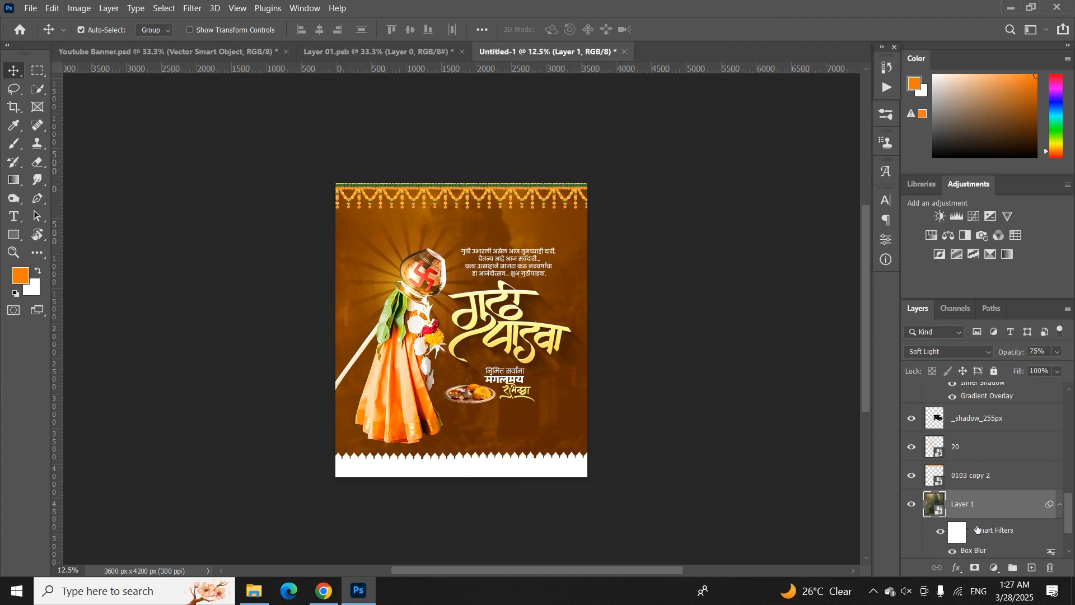
Set the Box Blur radius on Layer 1 to 15 pixels.
scroll(977, 529, down, 1)
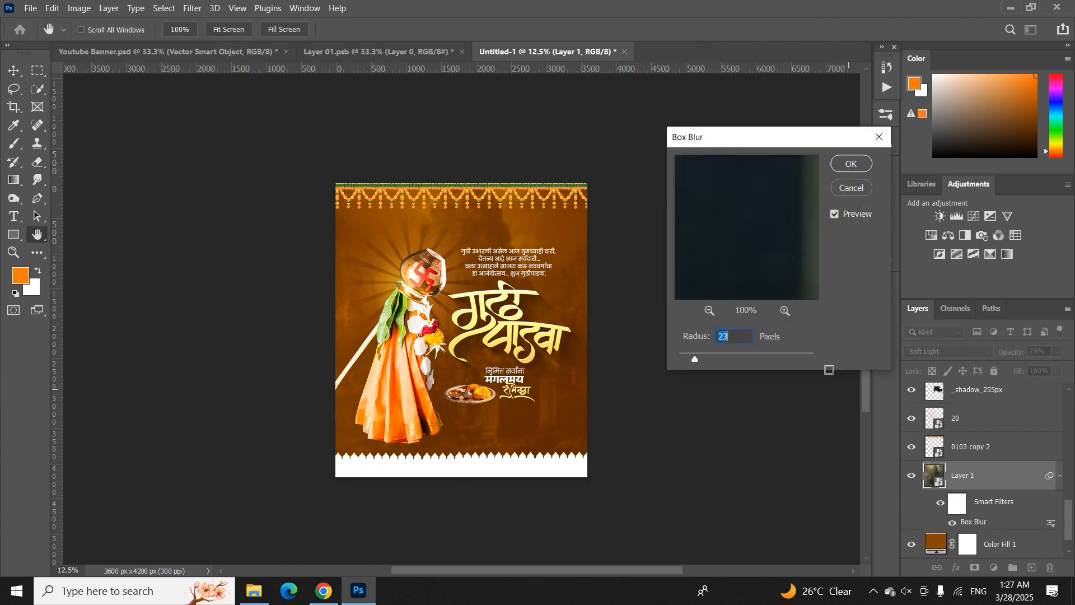
drag(693, 358, 689, 360)
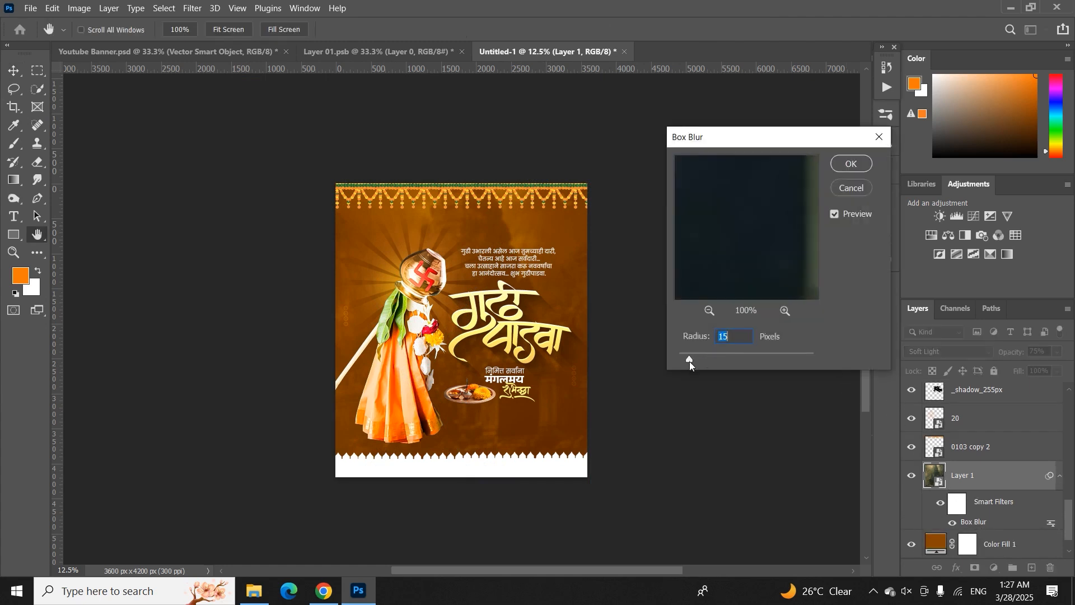
click(848, 168)
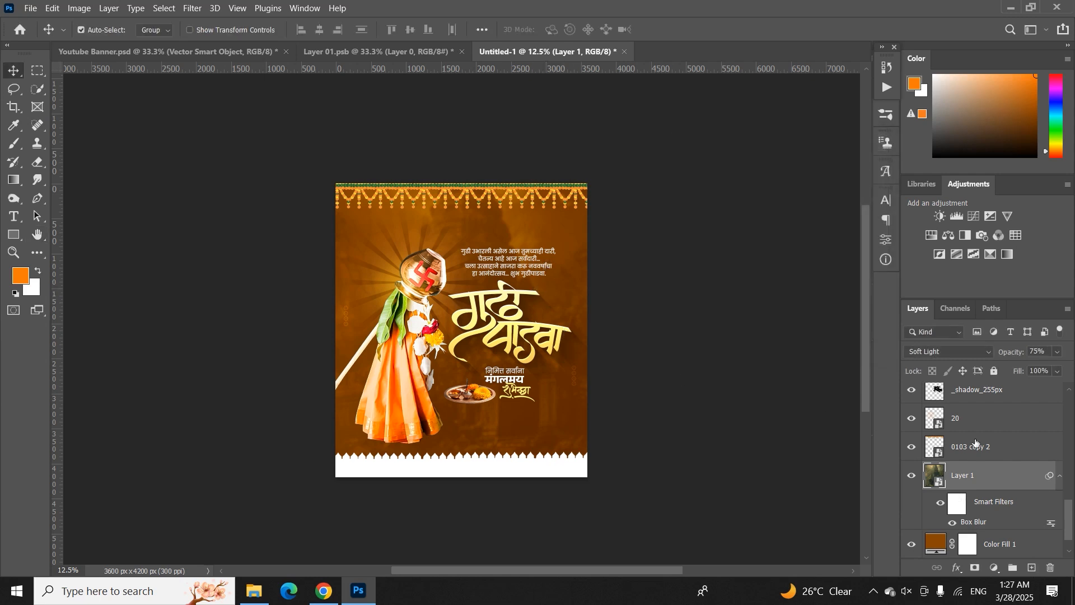
key(ctrl+equal)
key(ctrl+equal)
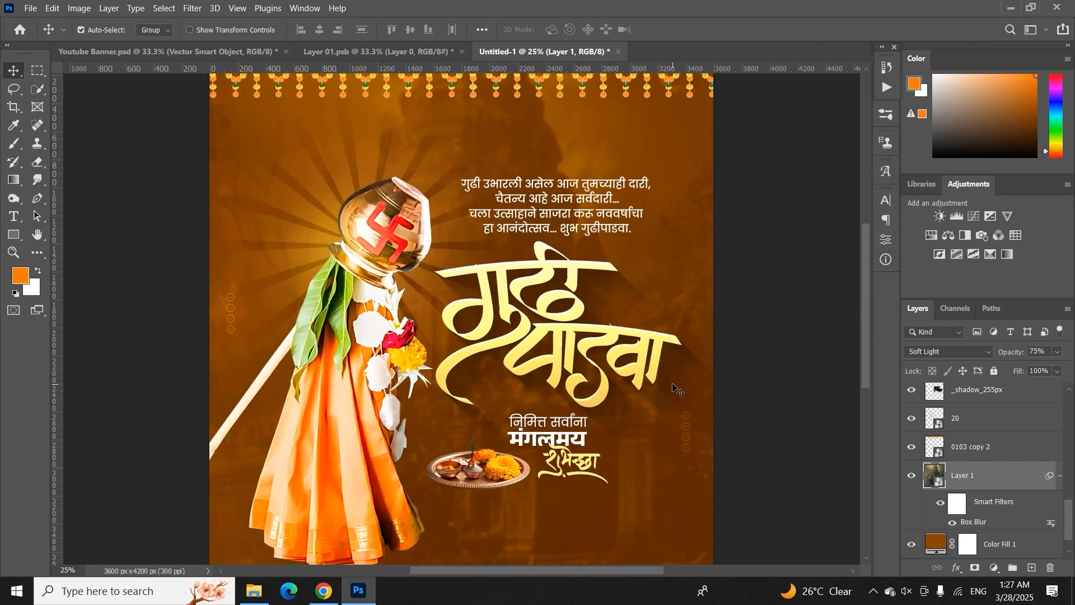
Stretch the thali on Layer 3 to about 5.13% width and 5.79% height.
click(471, 458)
key(ctrl+minus)
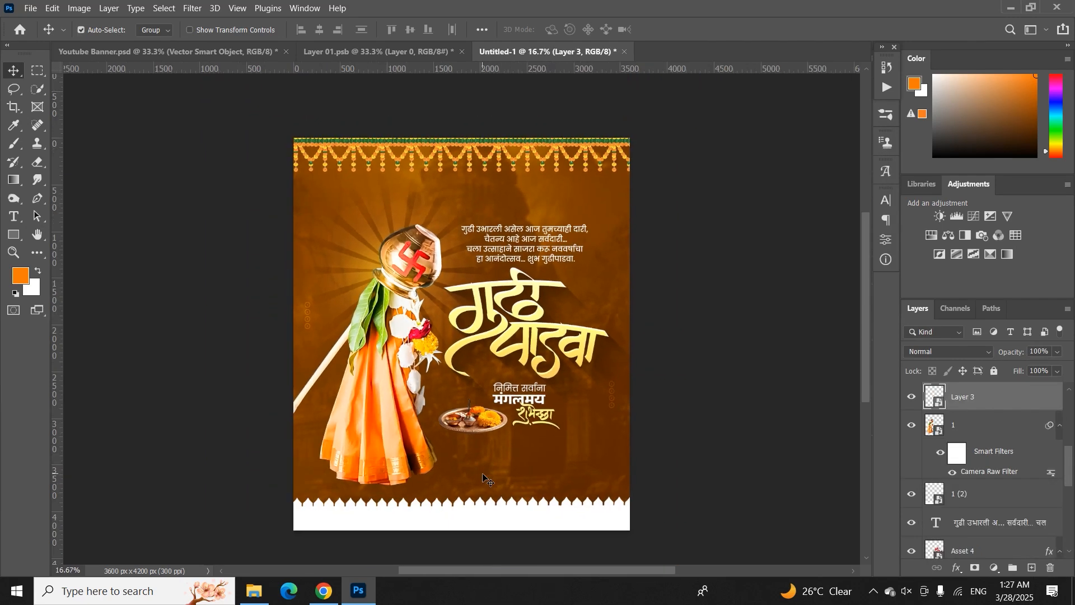
key(ctrl+equal)
key(ctrl+equal)
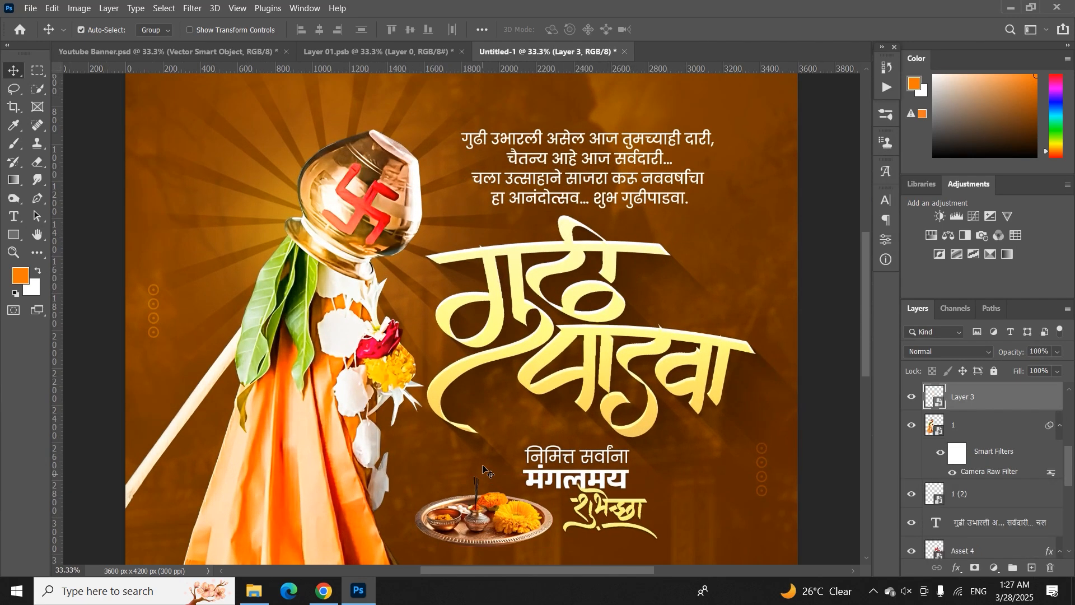
drag(484, 479, 485, 358)
key(ctrl+t)
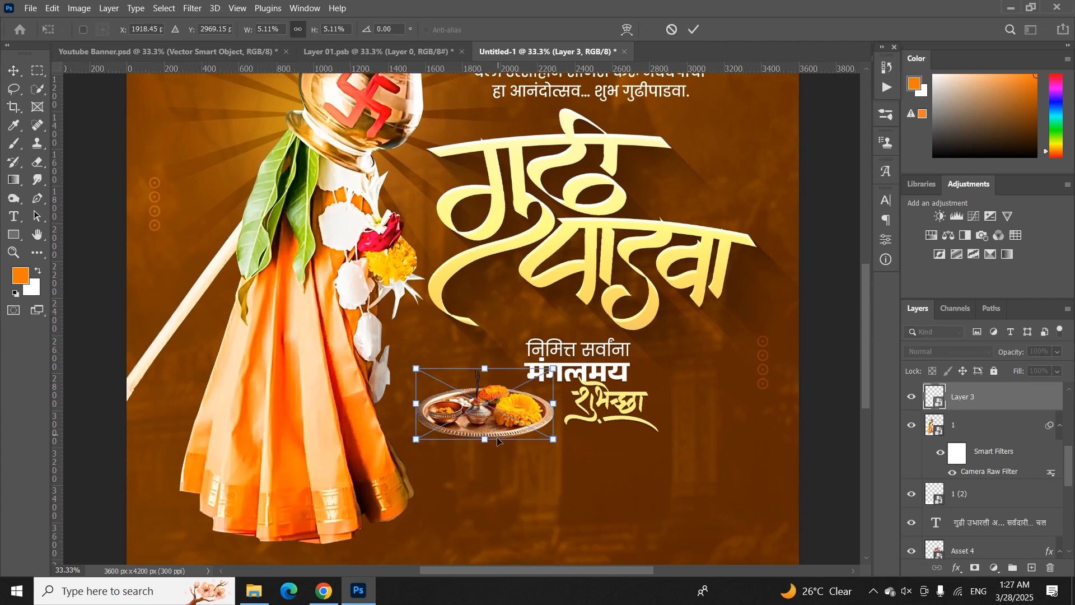
drag(483, 440, 485, 443)
drag(416, 368, 415, 364)
drag(554, 370, 553, 361)
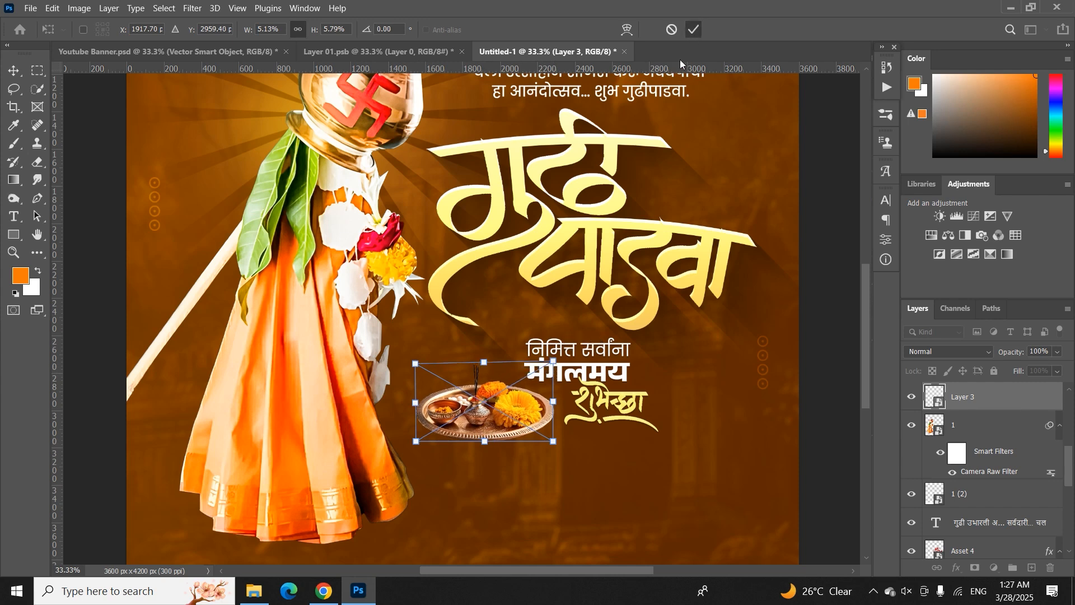
click(694, 30)
Add a drop shadow to the thali with 25% opacity, 90° angle, 32 px distance and 13 px size.
right_click(976, 406)
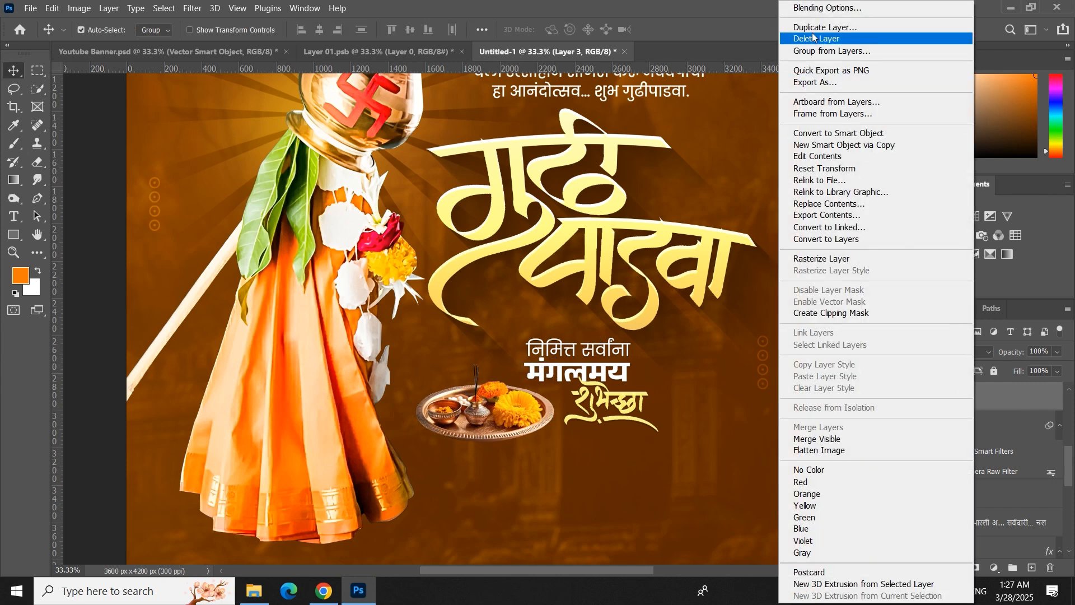
click(828, 8)
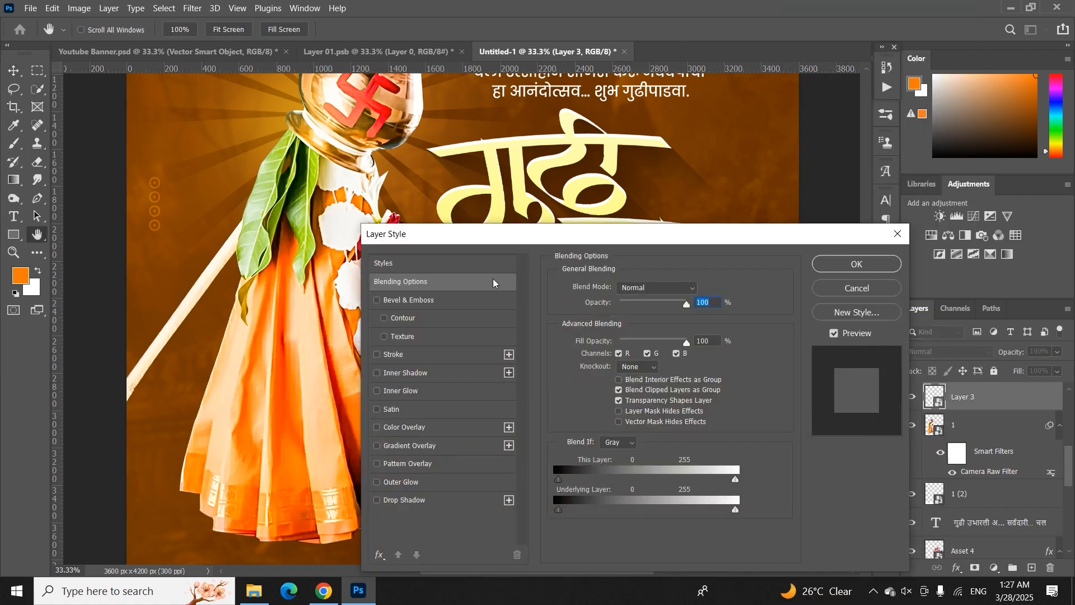
drag(486, 246, 778, 230)
click(703, 485)
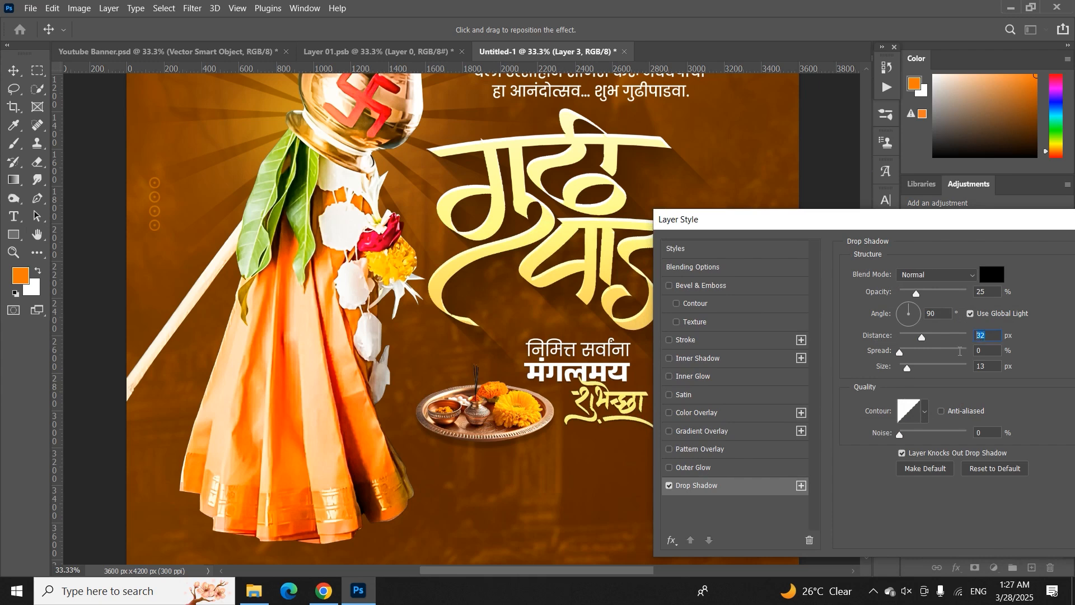
click(986, 367)
drag(936, 223, 874, 231)
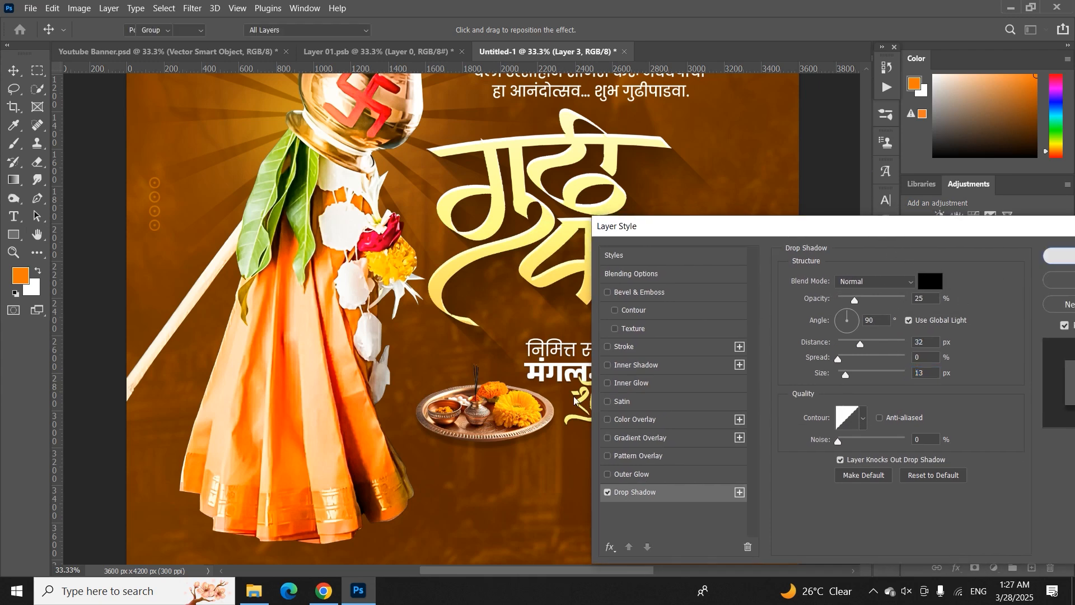
click(1055, 257)
key(ctrl+minus)
key(ctrl+minus)
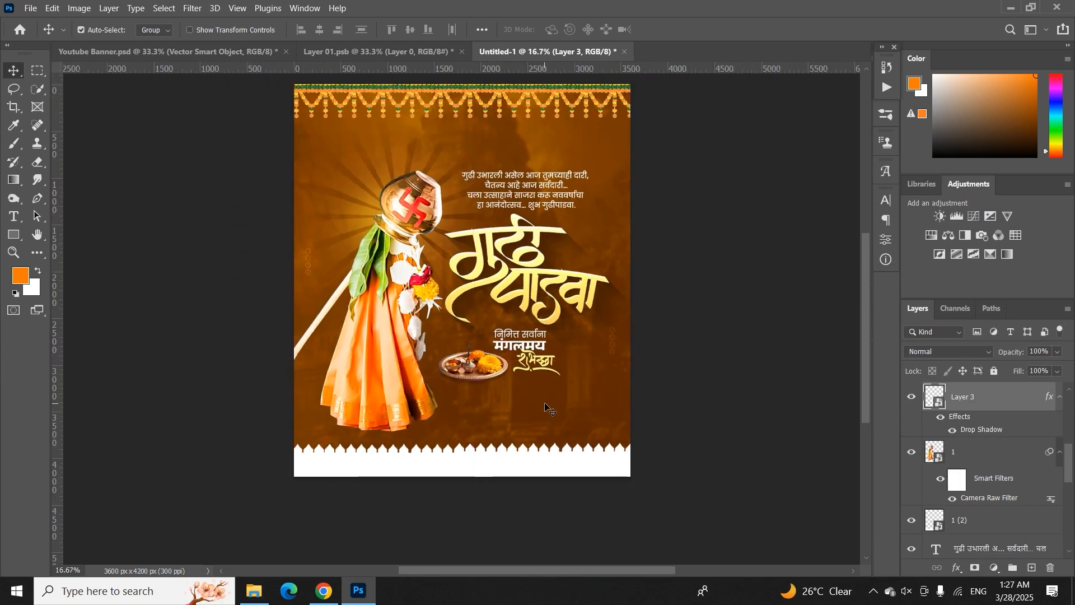
Add a Color Lookup adjustment above Layer 2 at the top of the stack, using the Fuji F125 Kodak 3DLUT file.
scroll(965, 407, up, 5)
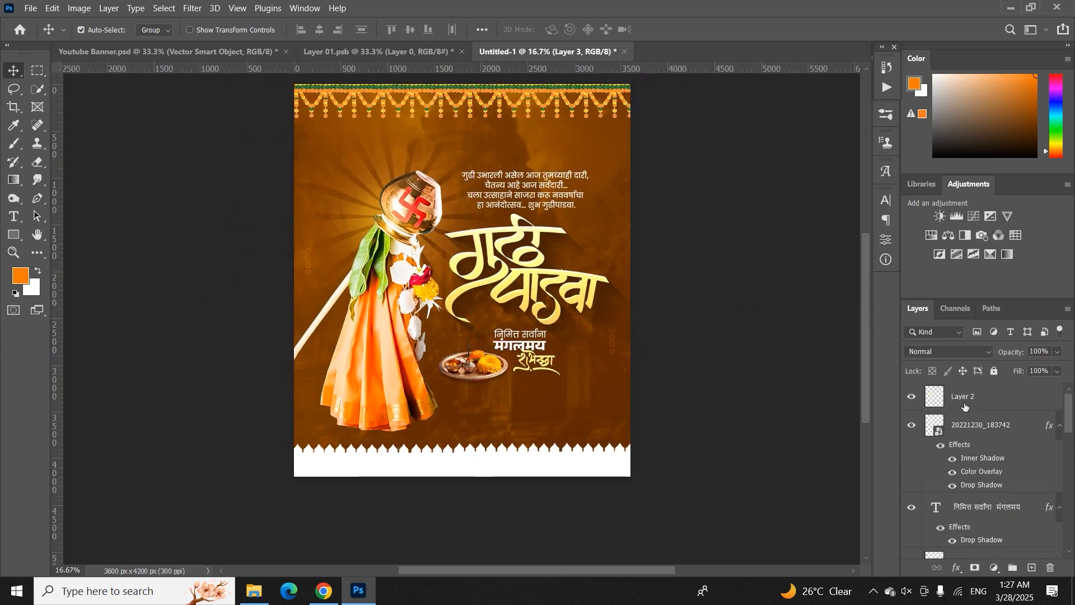
click(965, 407)
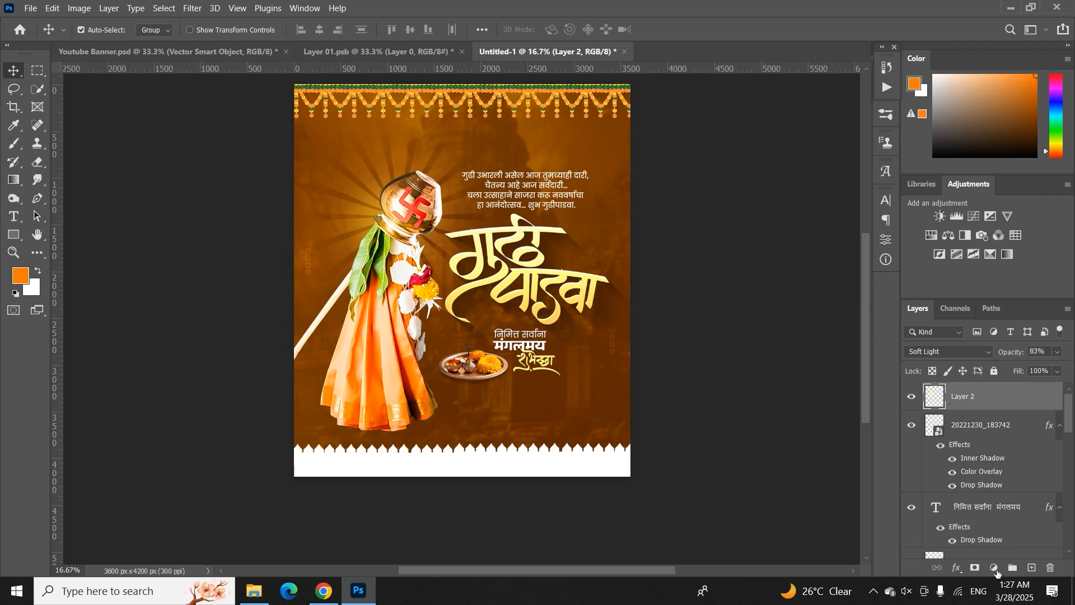
click(995, 569)
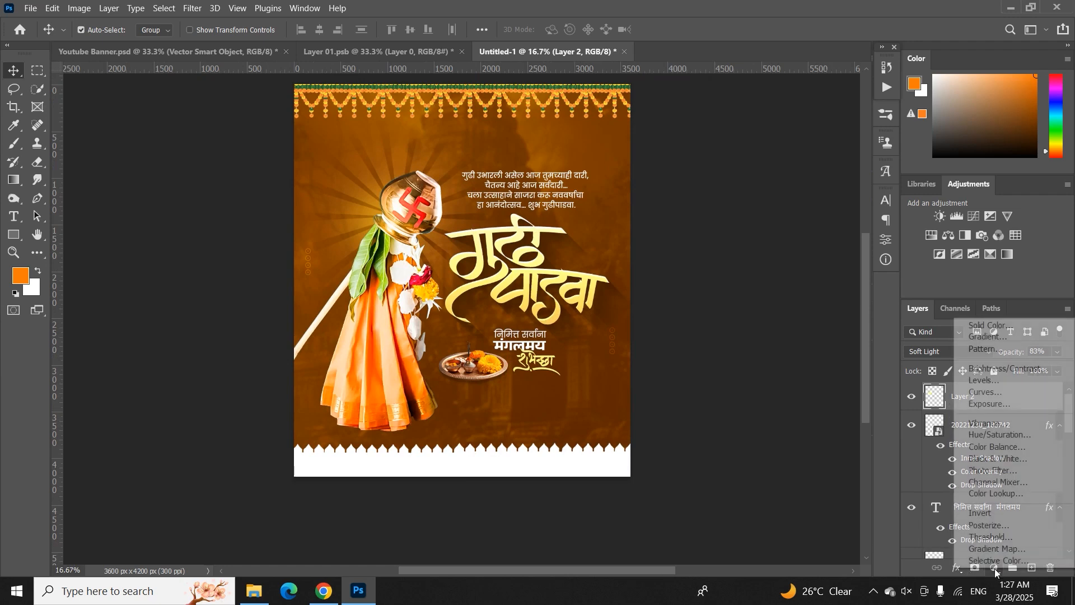
click(995, 495)
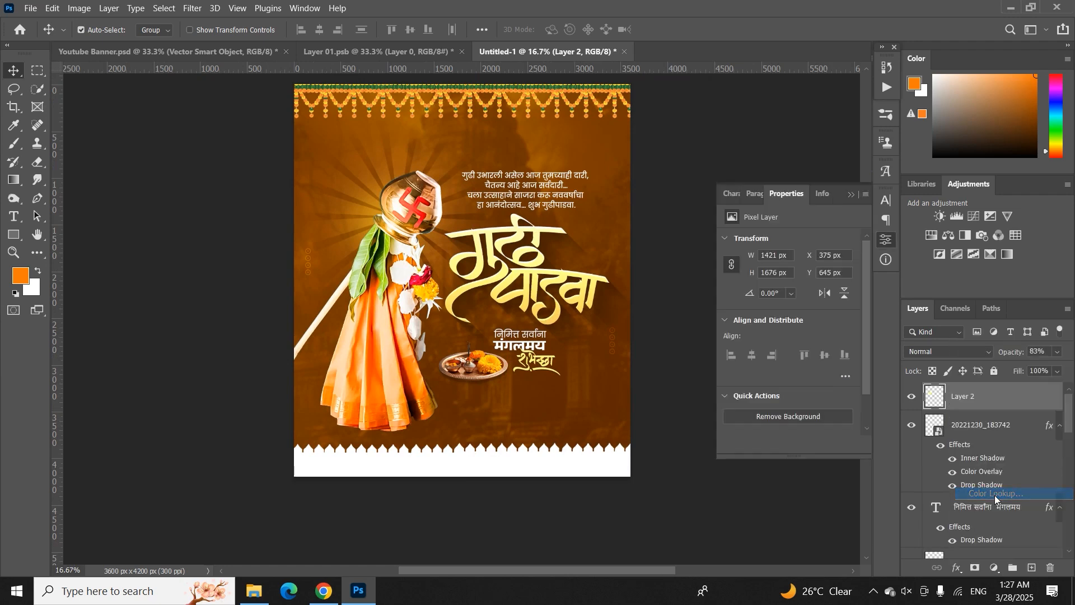
click(817, 247)
click(815, 240)
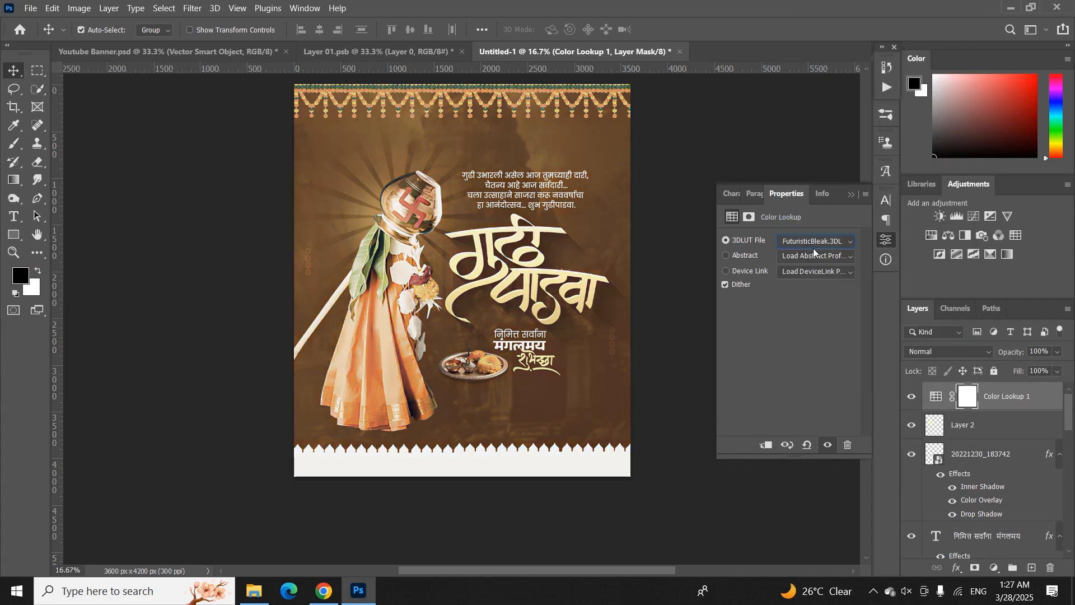
key(Up)
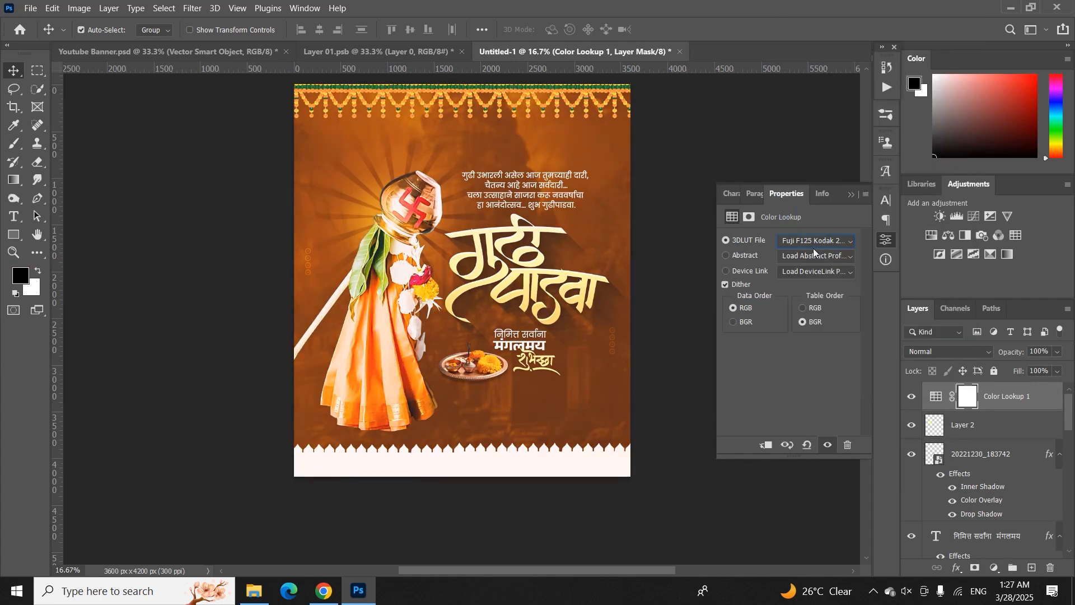
click(850, 196)
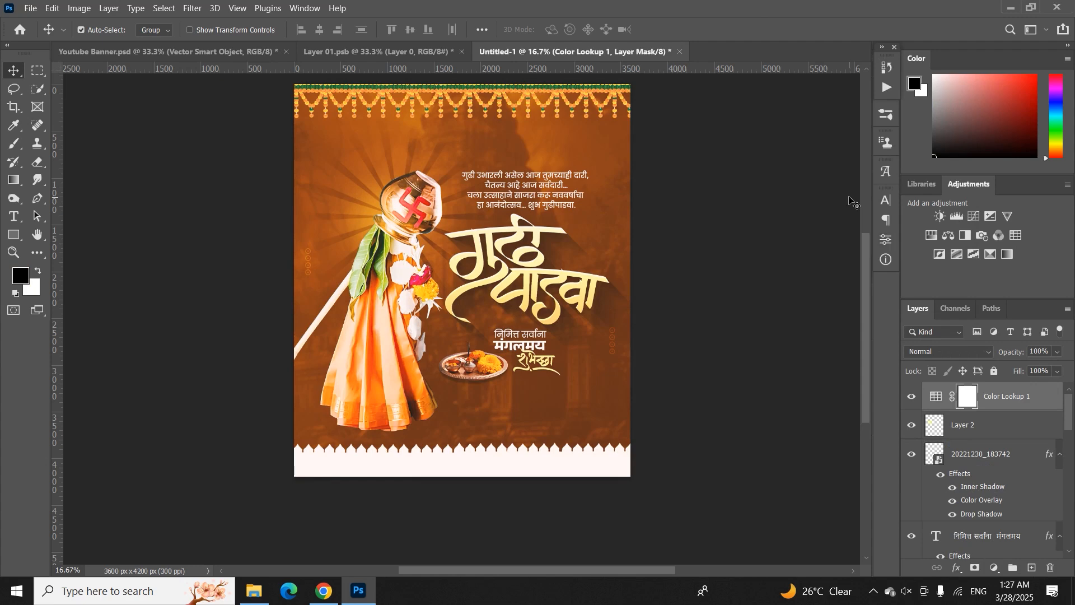
In Youtube Banner.psd, move the puja thali to the left side of the greeting text below the title.
key(ctrl+minus)
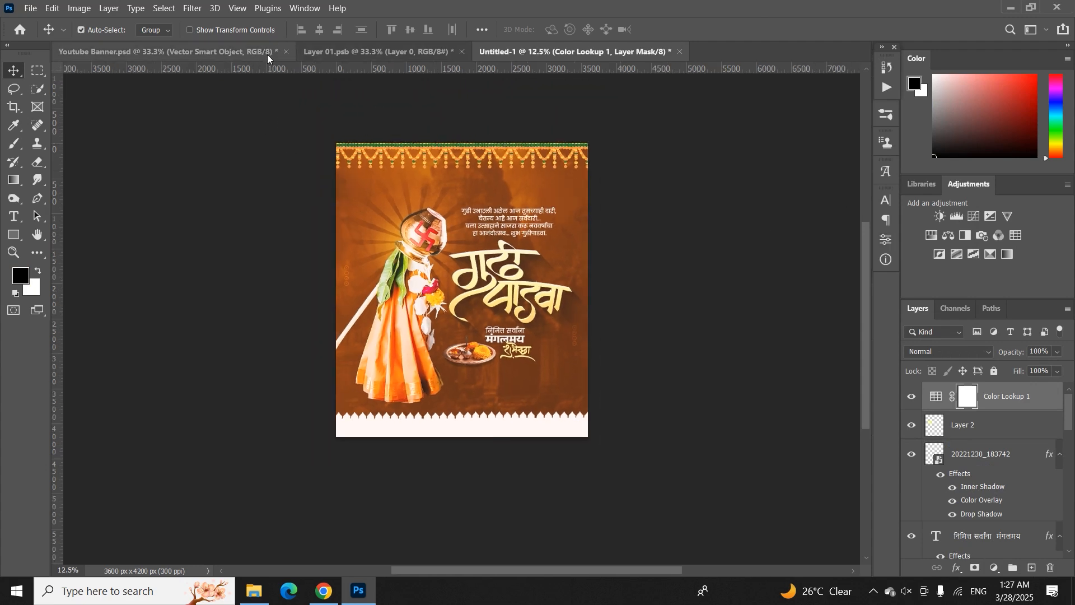
click(168, 51)
scroll(417, 199, up, 2)
key(ctrl+minus)
key(ctrl+minus)
key(ctrl+minus)
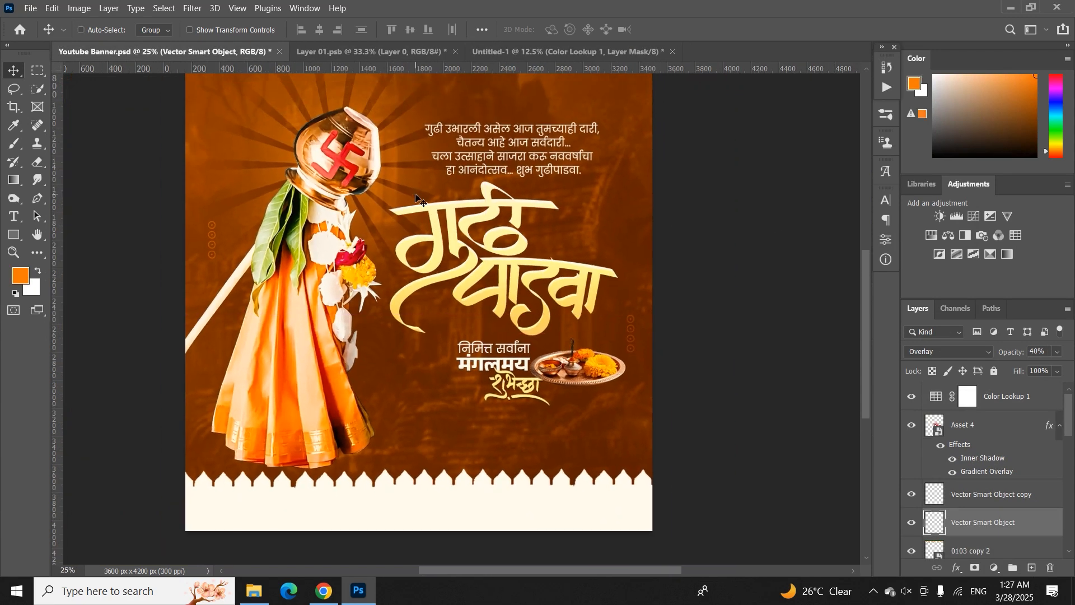
drag(530, 352, 445, 358)
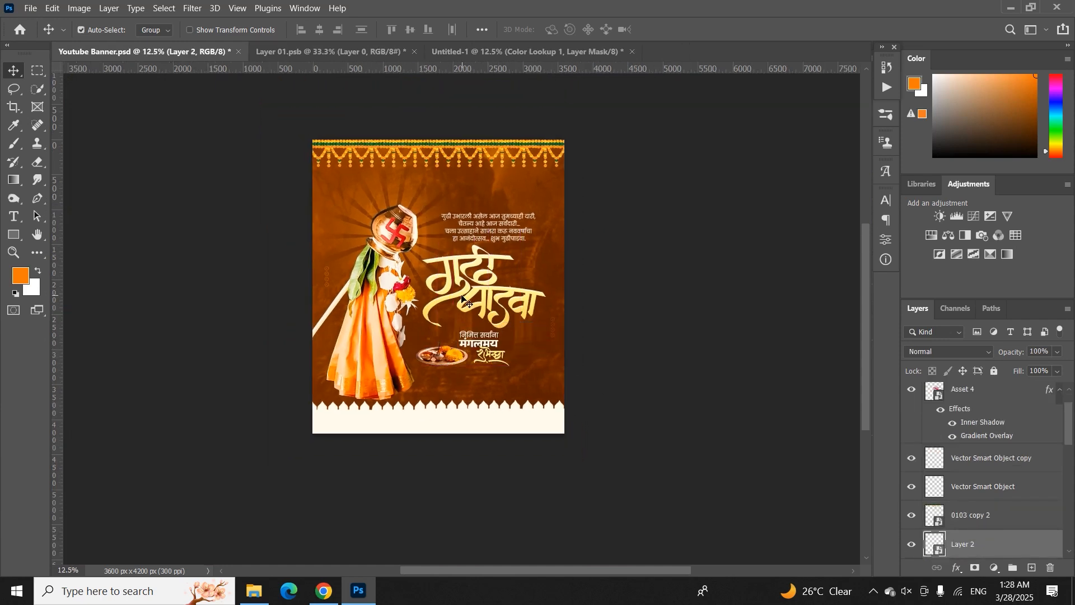
scroll(481, 386, up, 2)
scroll(465, 390, up, 1)
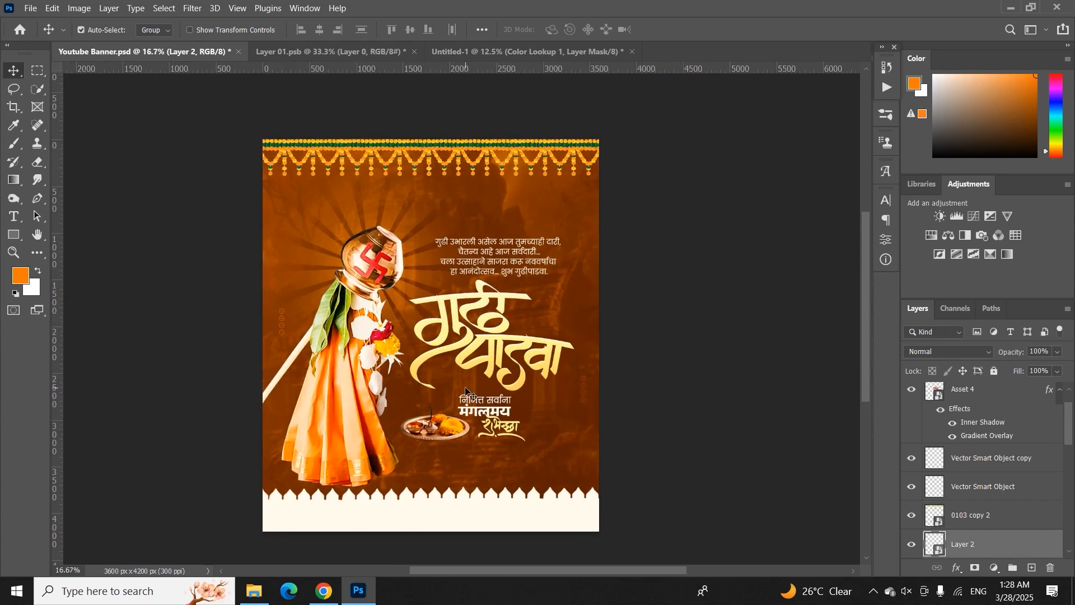
Close the Layer 01.psb document containing the thali.
click(375, 58)
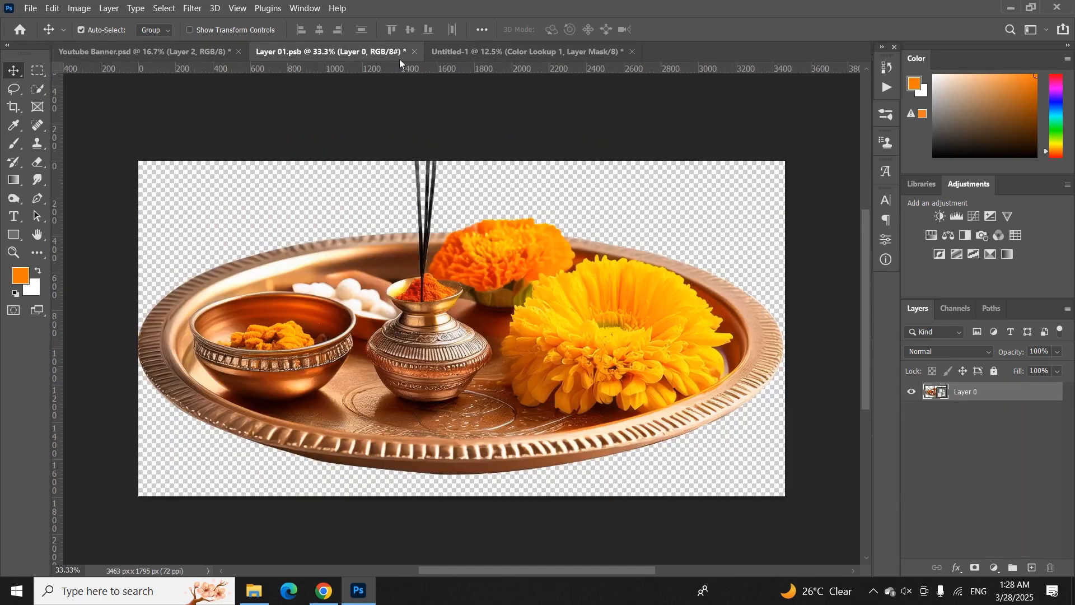
click(415, 51)
click(553, 231)
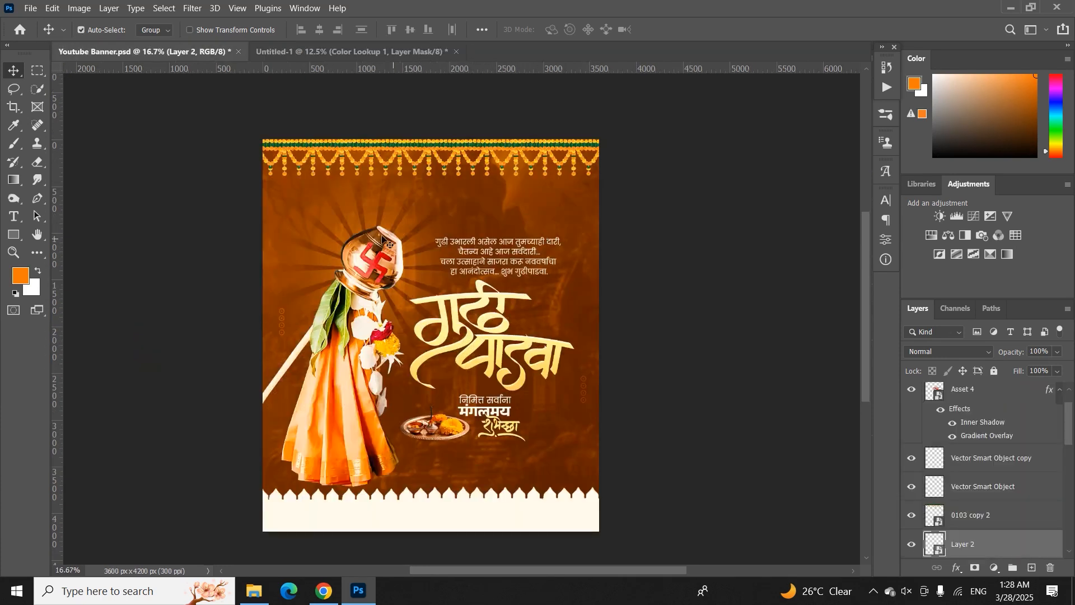
Return to the Untitled-1 banner and set the Color Lookup 1 adjustment's opacity to 50%.
click(347, 51)
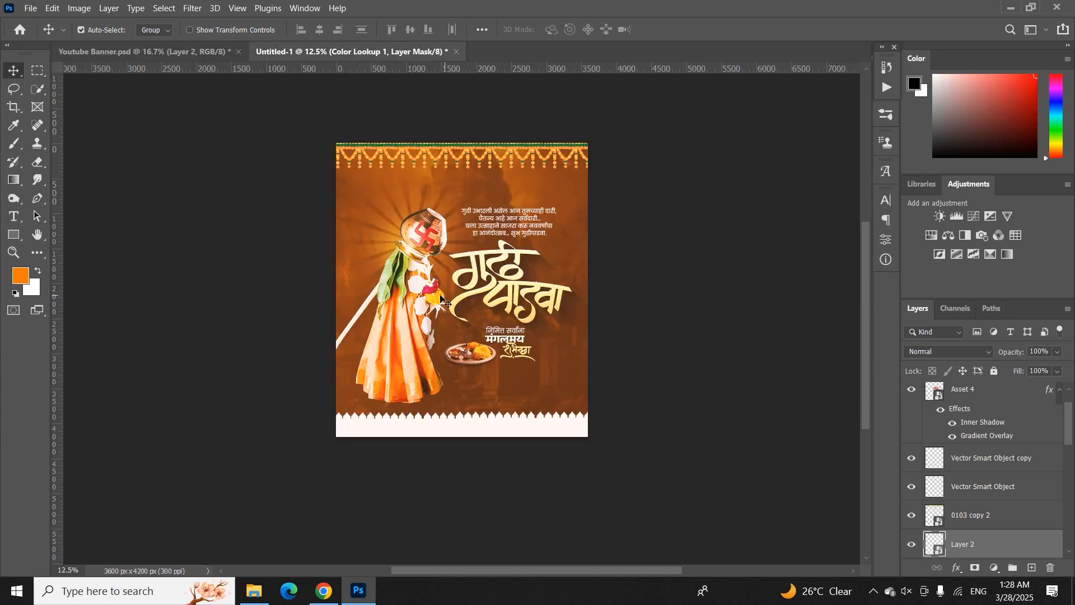
key(ctrl+plus)
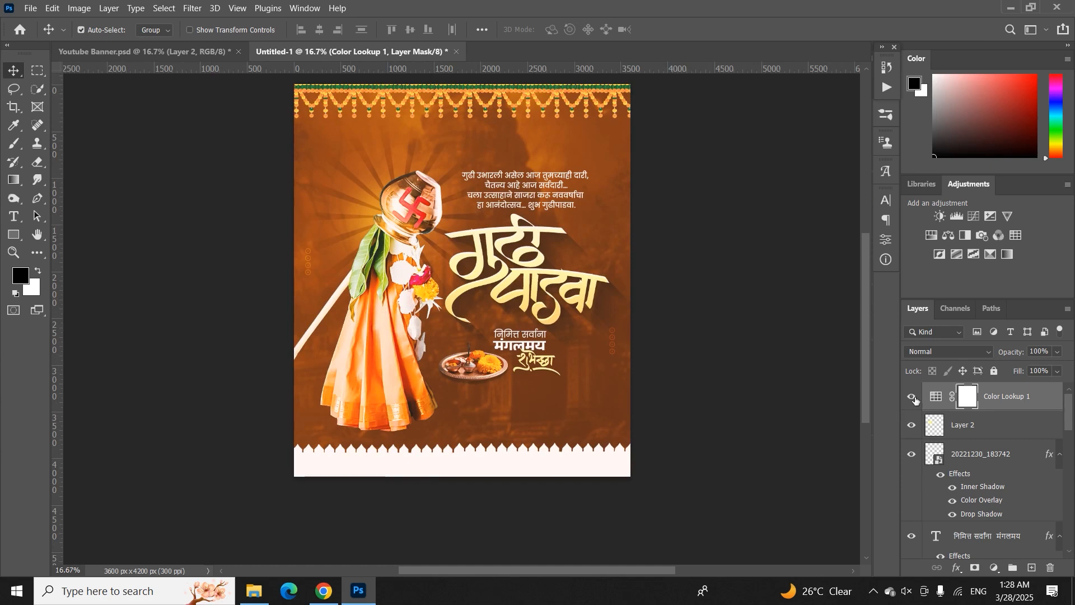
drag(1018, 361, 734, 362)
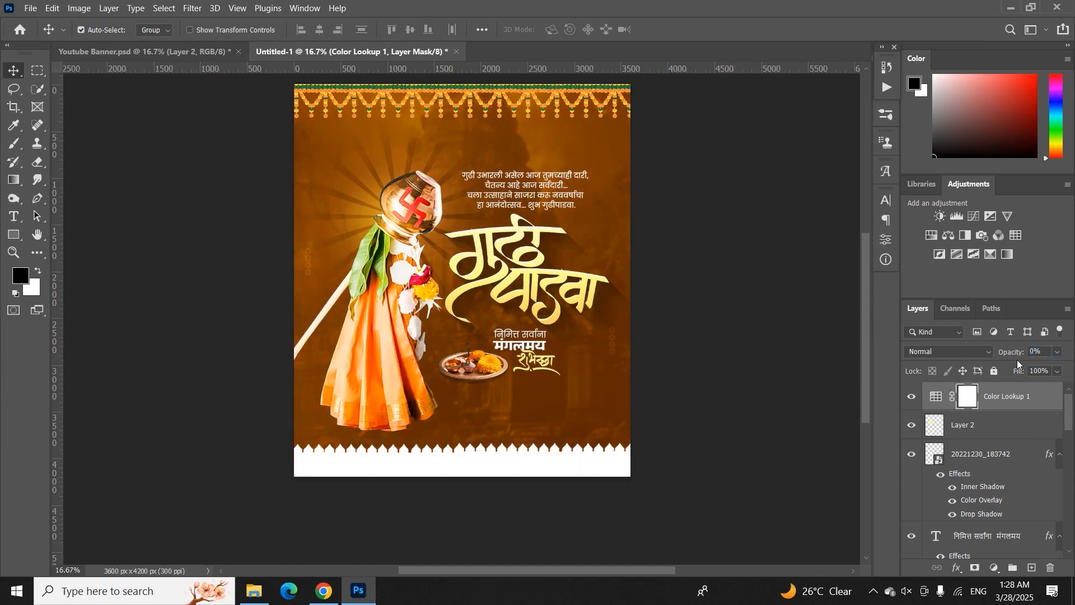
drag(1003, 354, 1020, 363)
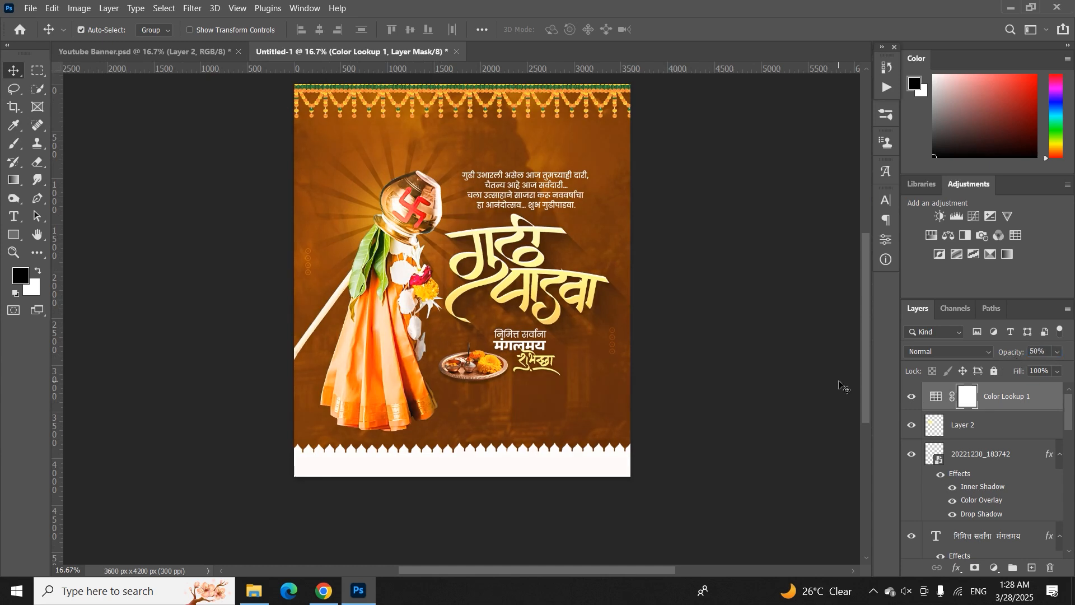
Hide the orange Gudi on layer 1 and place the red Gudi image 2 into the banner as an embedded object.
click(355, 402)
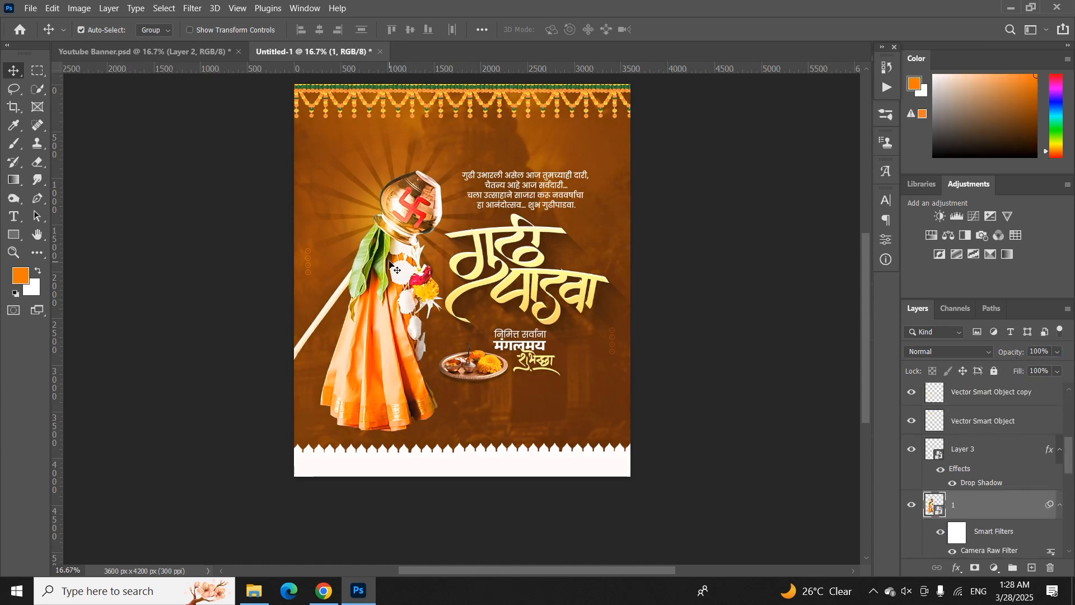
click(911, 505)
click(30, 9)
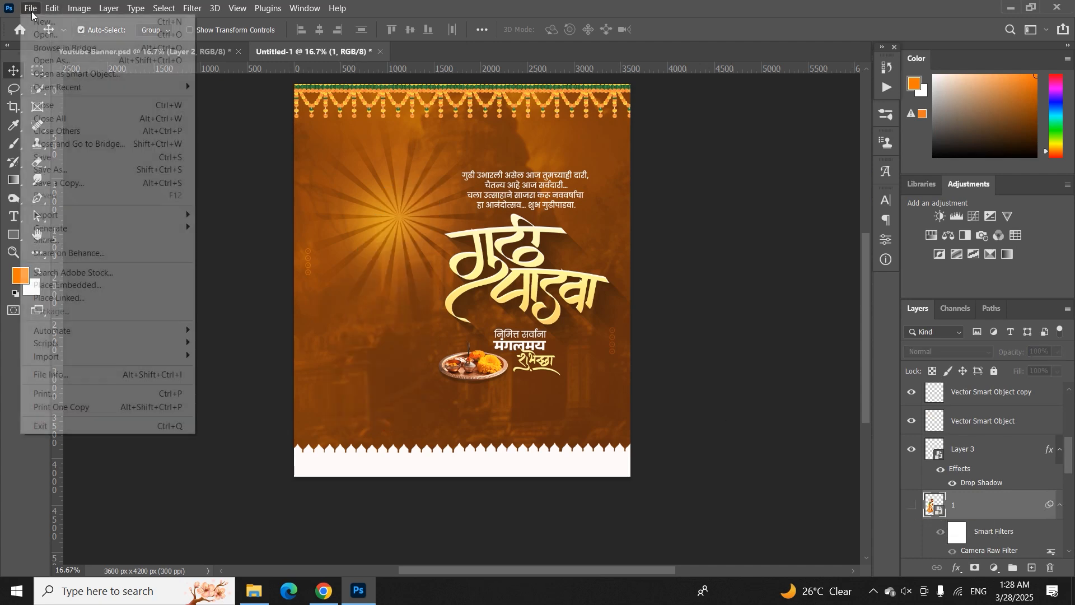
click(132, 285)
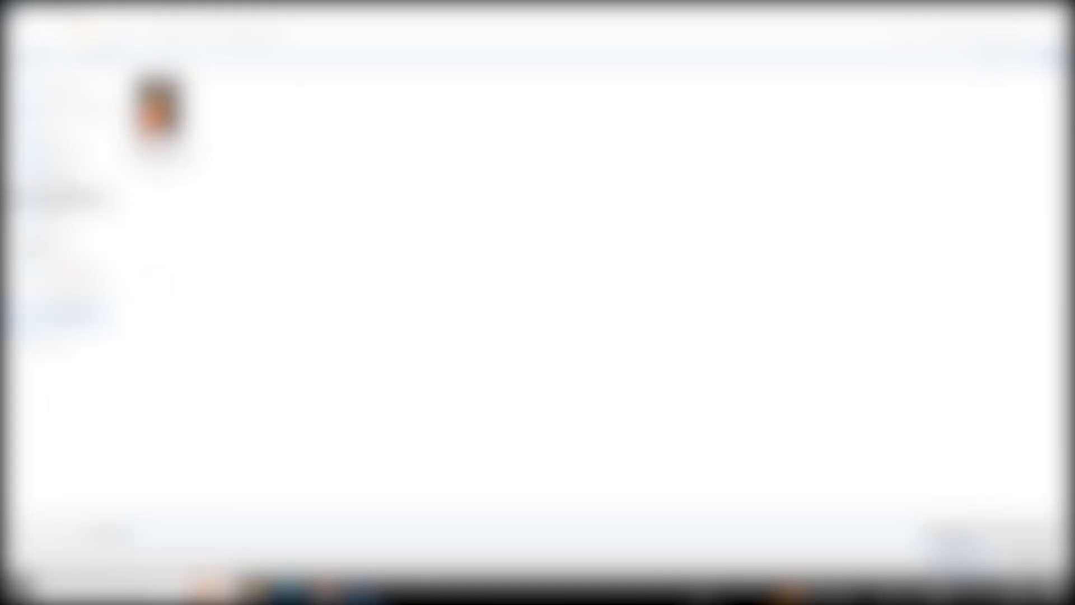
click(67, 313)
double_click(316, 126)
double_click(235, 115)
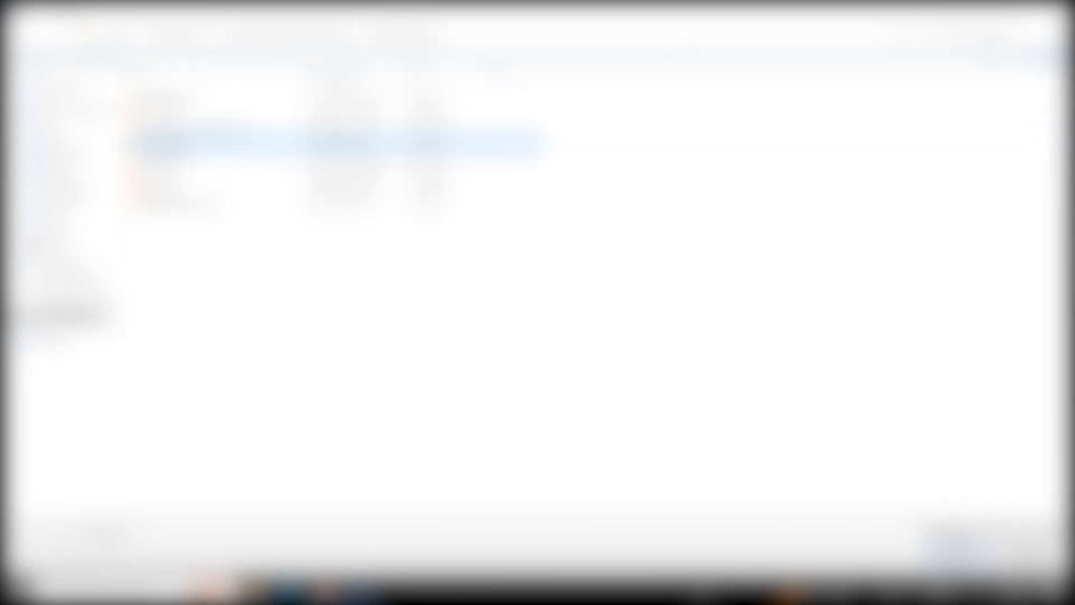
double_click(224, 143)
double_click(240, 115)
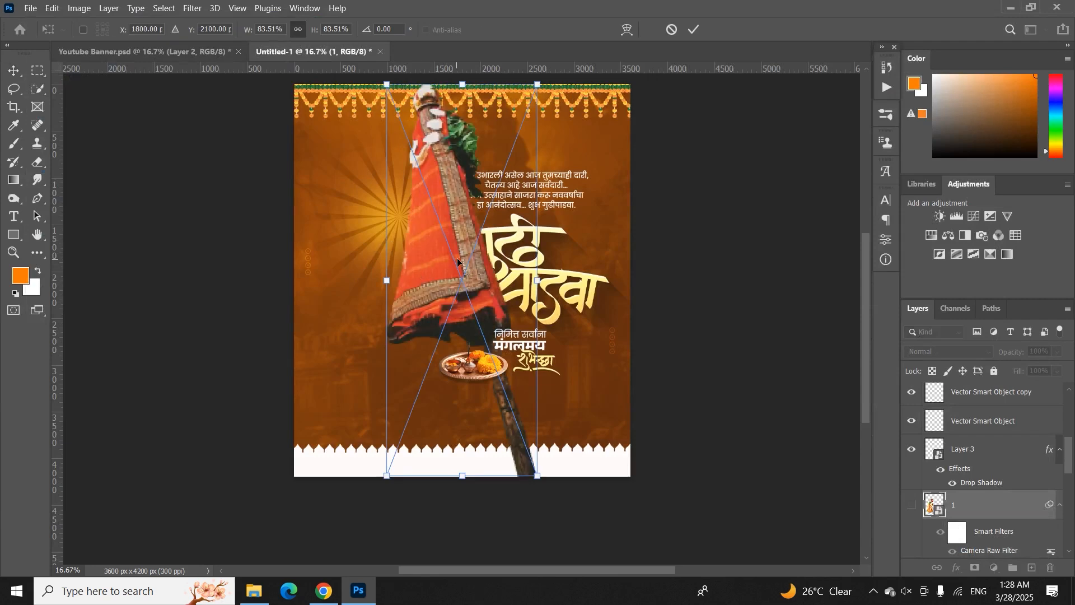
Flip the red Gudi horizontally, scale it down and position it in the left part of the banner.
right_click(441, 286)
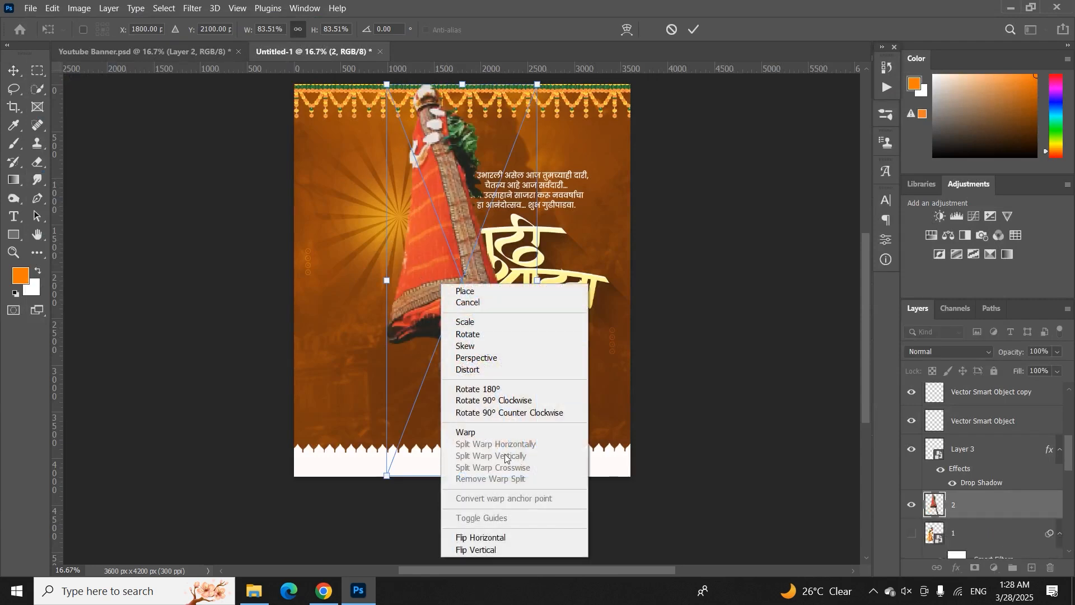
click(471, 539)
right_click(461, 255)
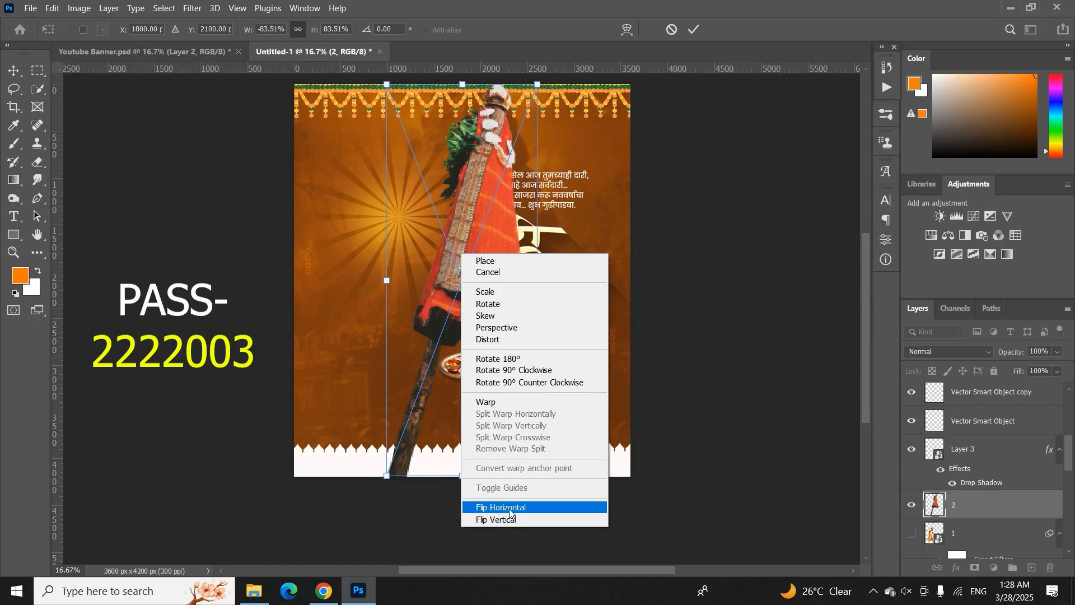
click(462, 89)
drag(463, 85, 462, 125)
drag(455, 195, 432, 192)
click(695, 29)
Enlarge the red Gudi to about 70.09% so its pole reaches down into the white bottom border.
scroll(420, 247, up, 1)
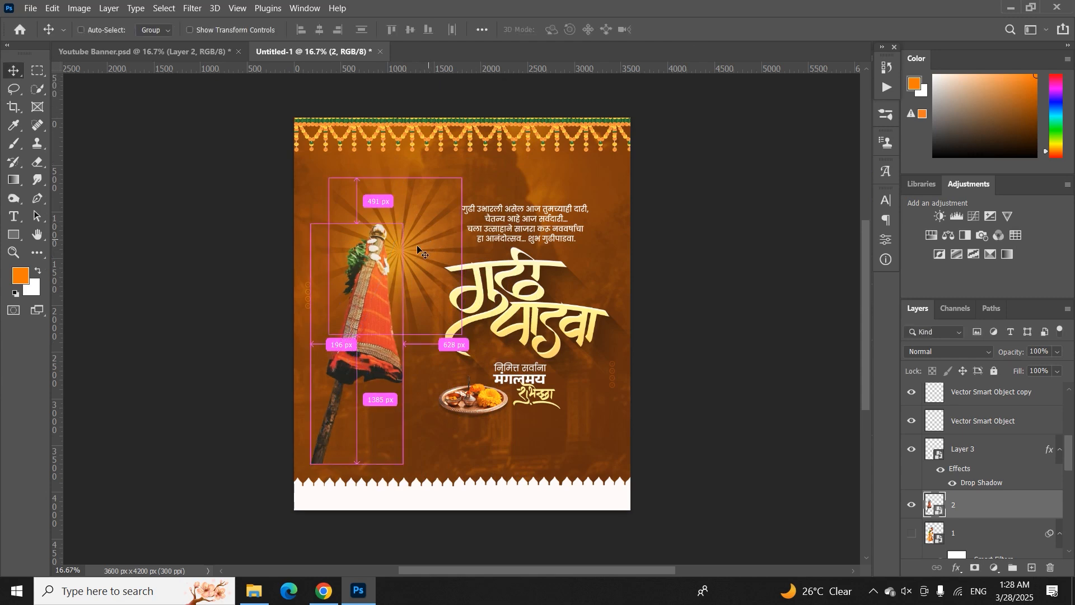
key(ctrl+t)
drag(403, 223, 493, 190)
drag(388, 260, 401, 260)
drag(379, 463, 375, 494)
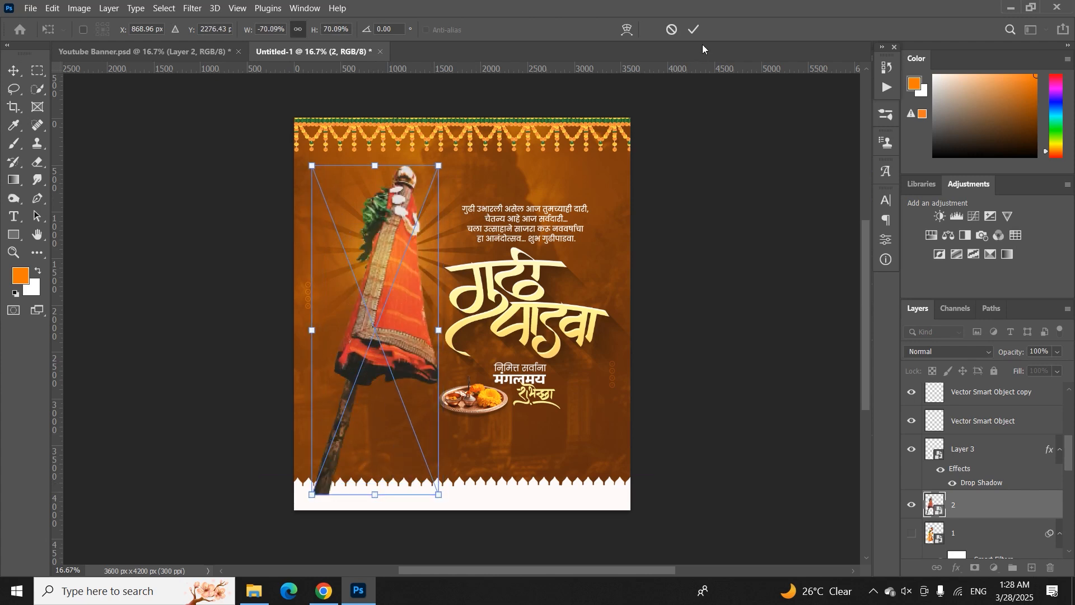
click(695, 30)
Restack the layers so the red Gudi layer 2 sits below 0103 copy 2 and the sunburst layer 20 lies directly beneath it.
drag(969, 515, 969, 429)
scroll(364, 350, up, 1)
click(430, 258)
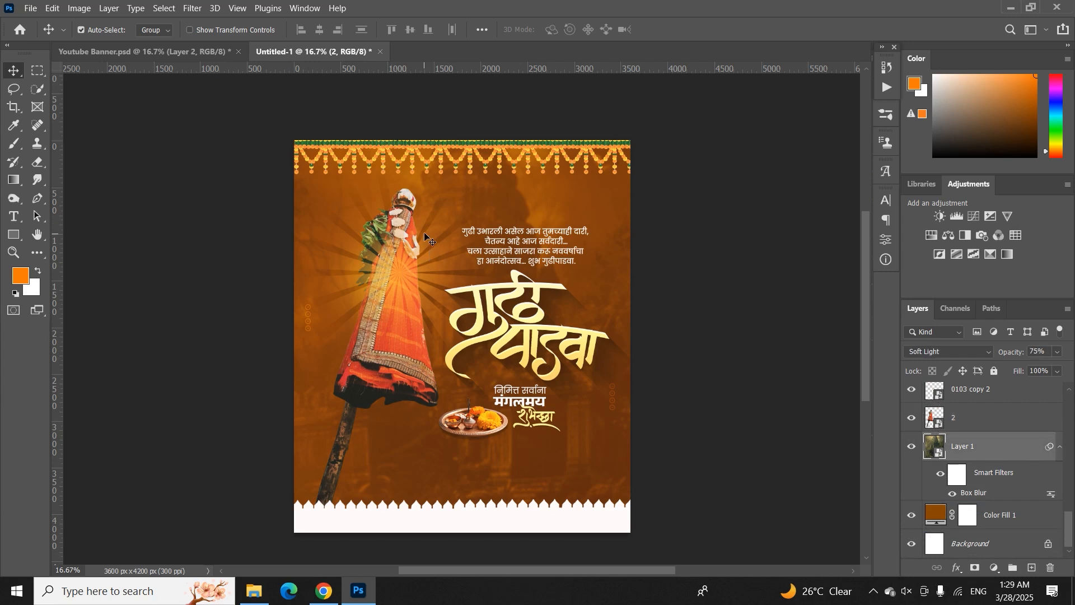
scroll(952, 423, up, 1)
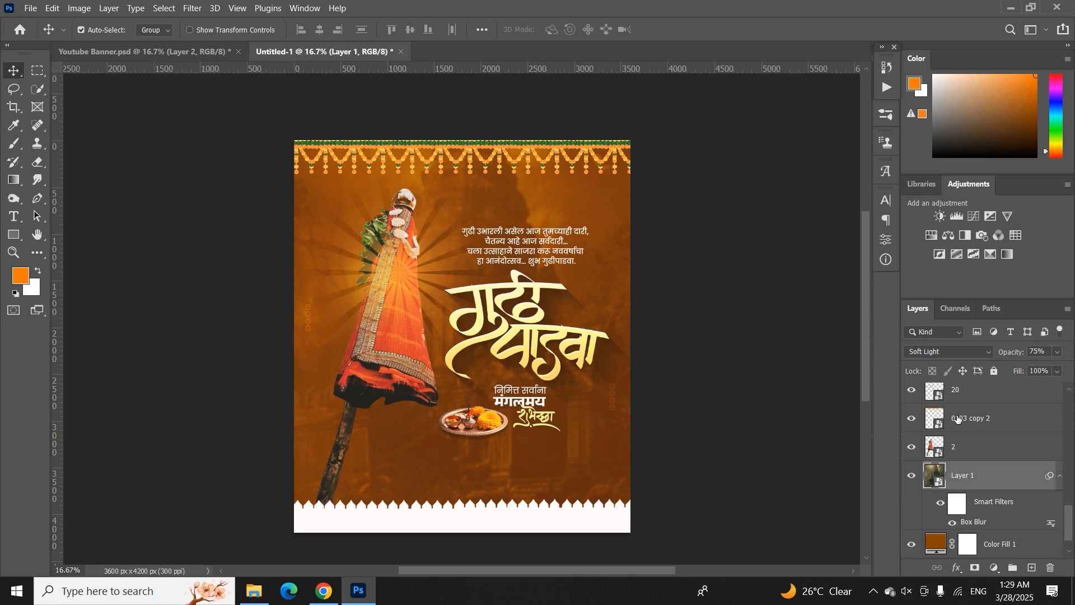
drag(959, 399, 956, 455)
drag(955, 457, 955, 460)
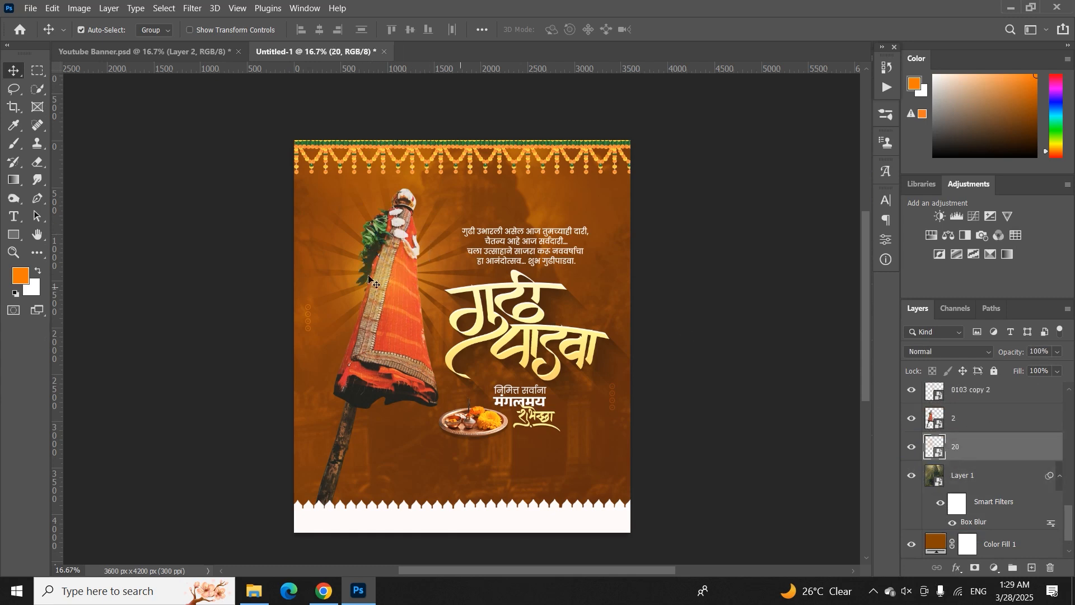
Move the Layer 2 glow up behind the Gudi's top, and the layer 20 sunburst up to about X 1142.5 px, Y 1244 px.
drag(397, 266, 403, 218)
scroll(988, 430, down, 10)
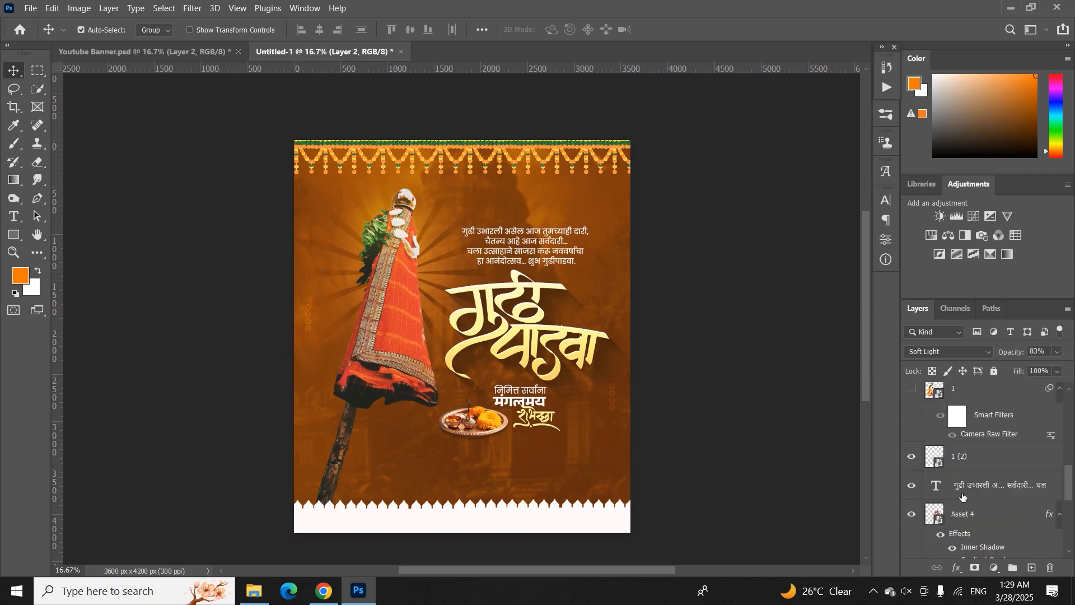
scroll(960, 482, down, 2)
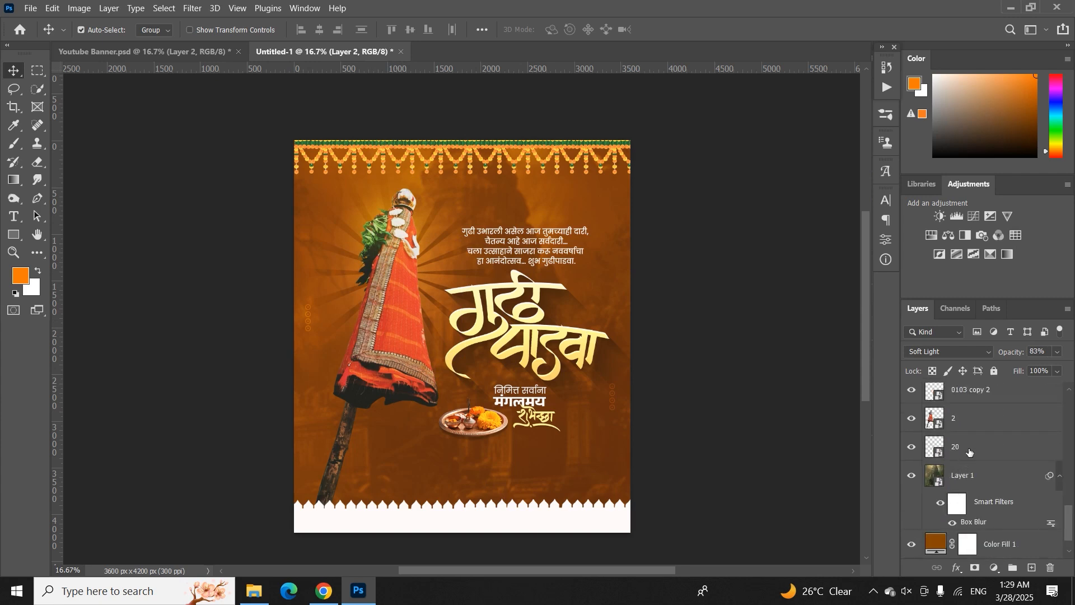
click(967, 455)
key(ctrl+t)
drag(447, 263, 445, 249)
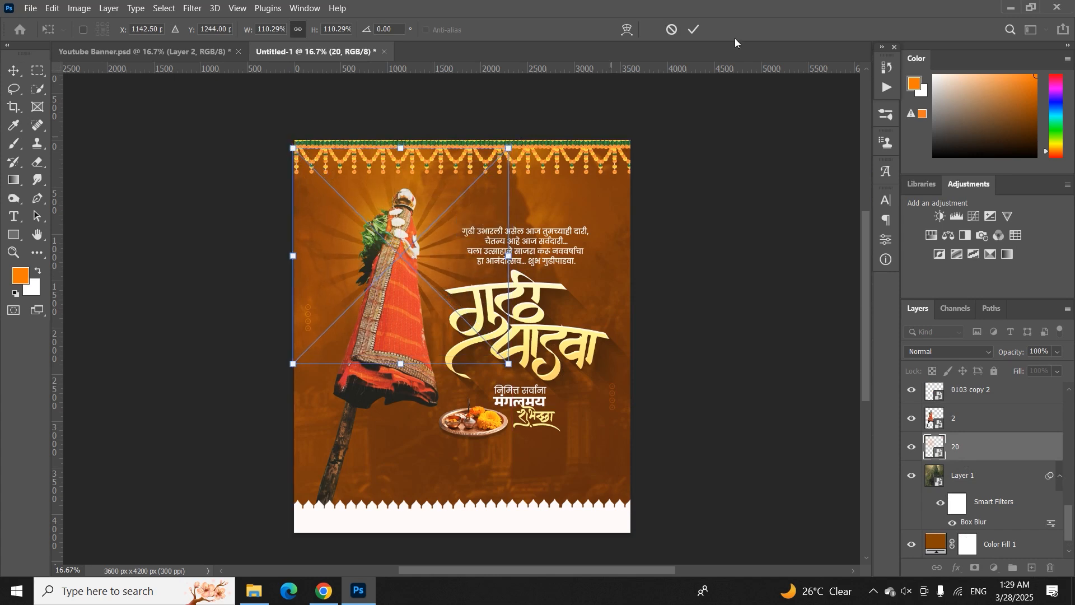
click(694, 31)
Compare the orange and red Gudi figures in the banner by toggling the visibility of layers 1 and 2.
key(ctrl+plus)
key(ctrl+minus)
click(911, 419)
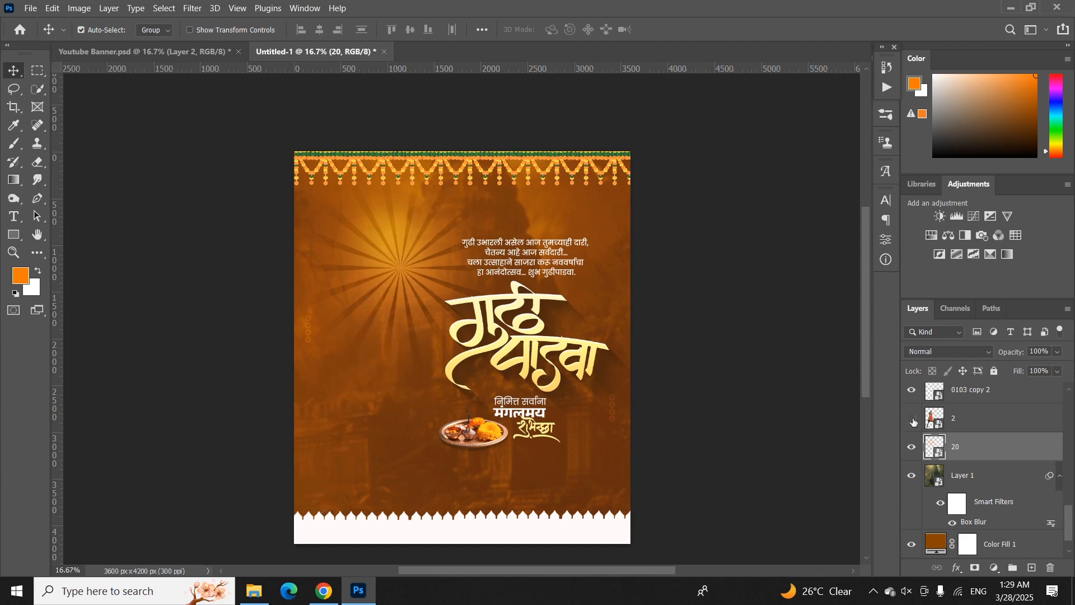
scroll(919, 431, up, 5)
scroll(925, 459, up, 2)
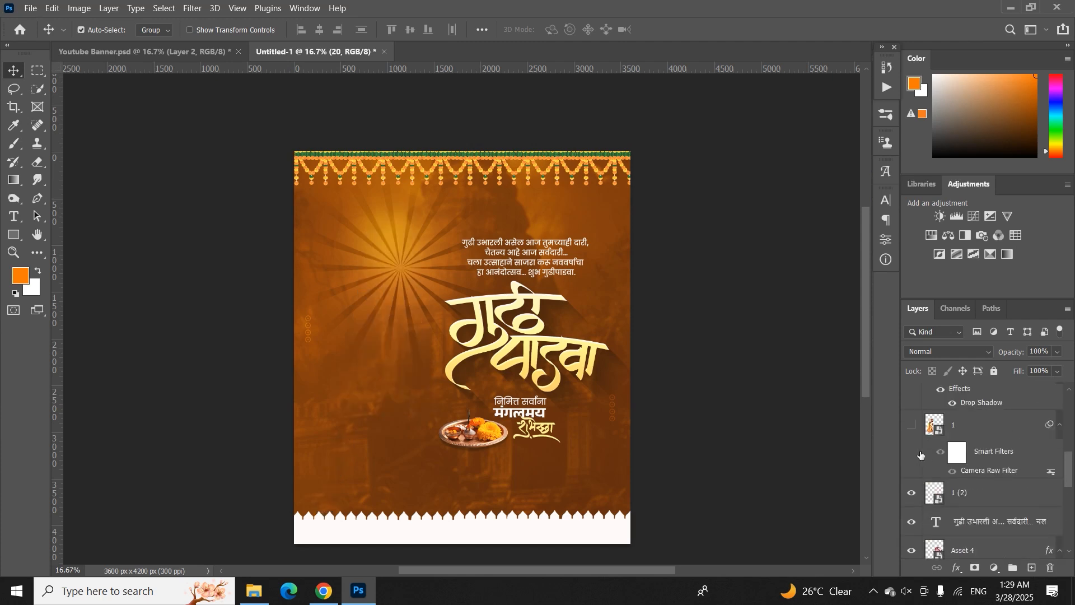
click(911, 427)
click(911, 429)
scroll(912, 430, down, 5)
click(908, 394)
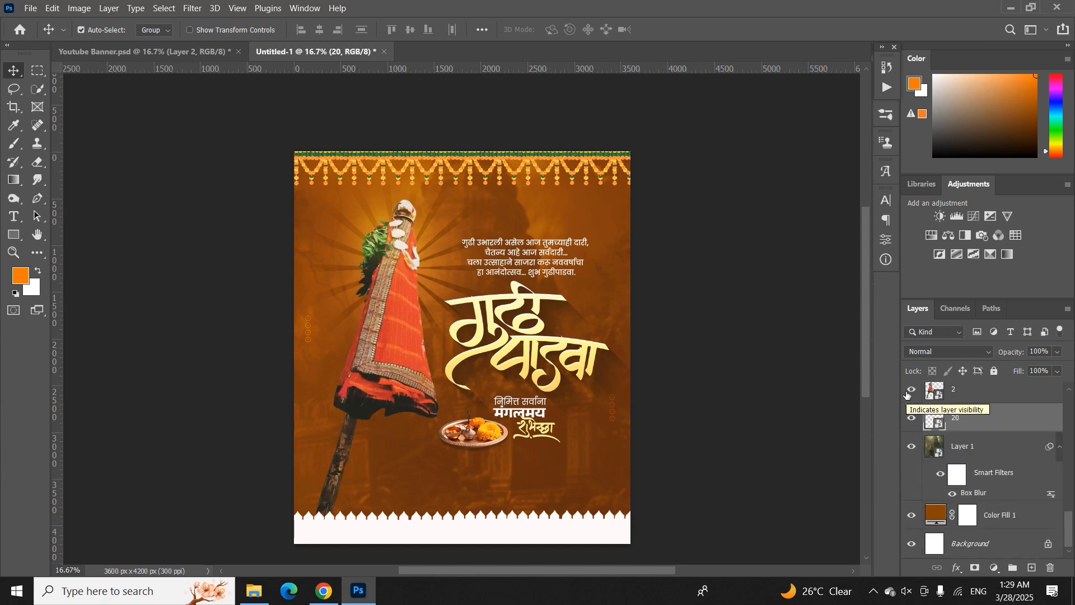
Apply a Camera Raw Filter to red Gudi layer 2 with Exposure +0.45, Contrast +25, Texture +35 and Clarity +27.
click(949, 394)
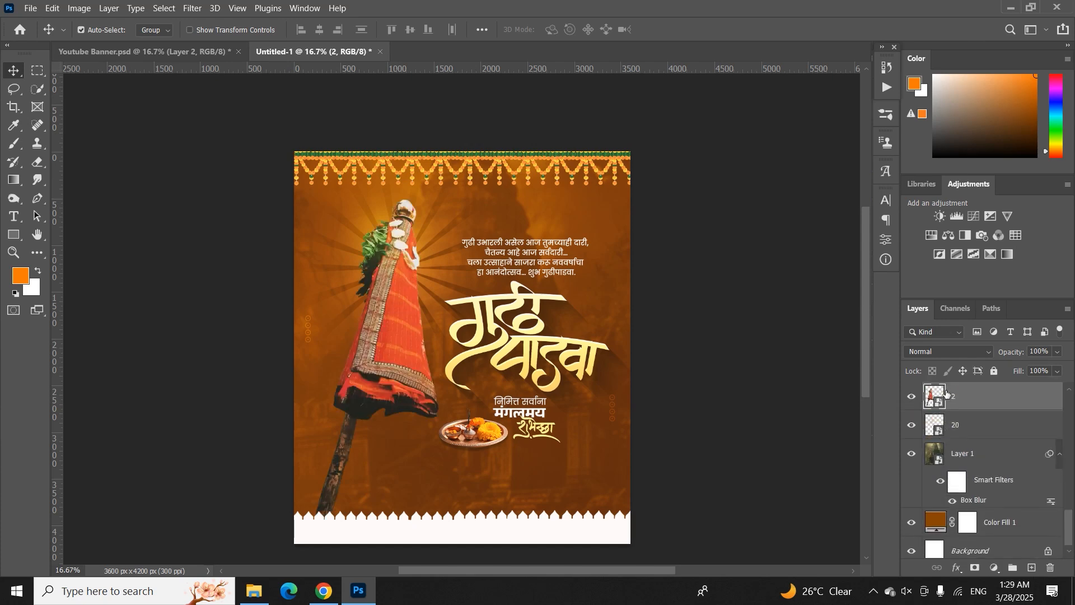
click(192, 8)
click(226, 105)
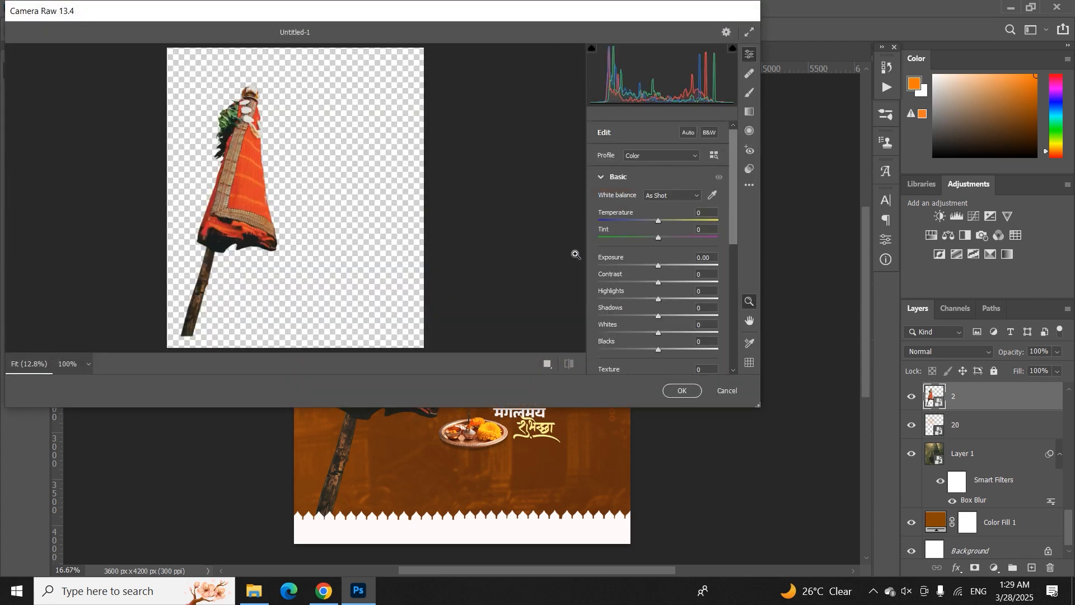
drag(657, 269, 674, 285)
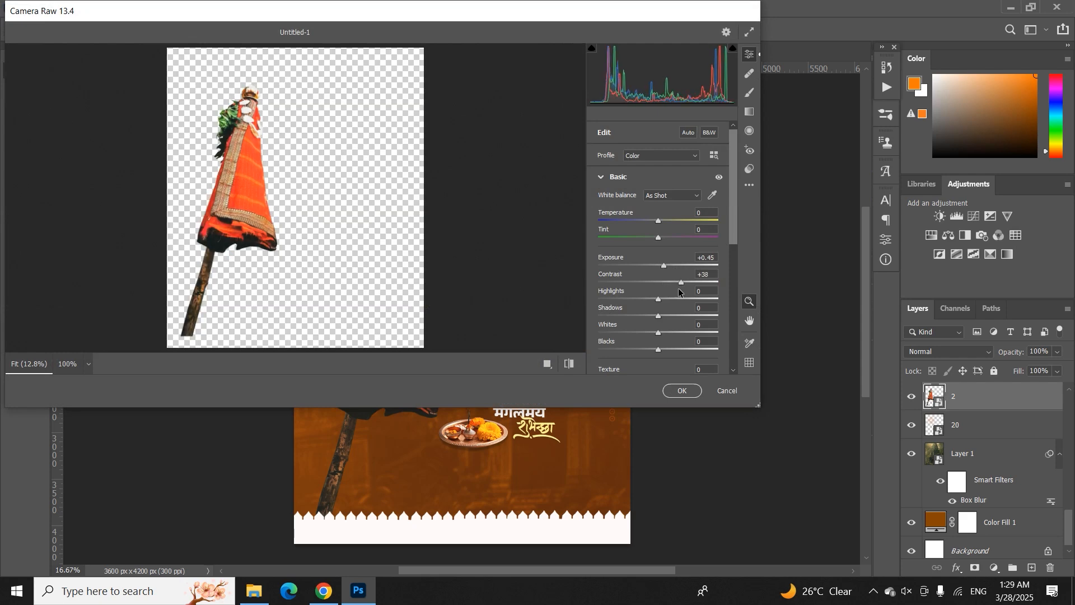
scroll(672, 287, down, 4)
drag(658, 269, 675, 286)
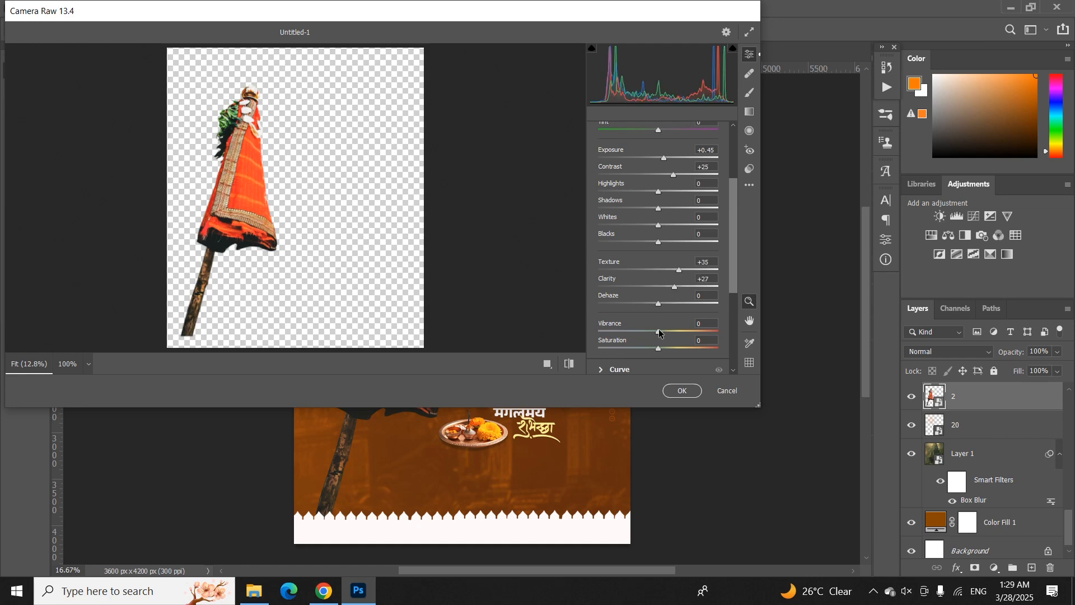
click(682, 391)
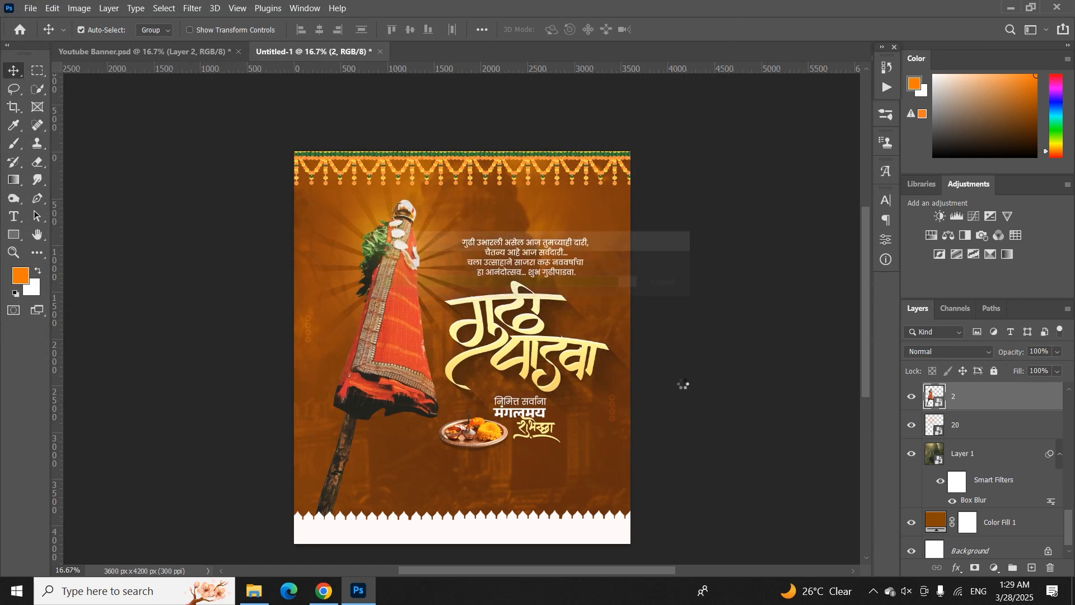
Set the opacity of the title's _shadow_255px layer to 21%.
scroll(994, 446, down, 5)
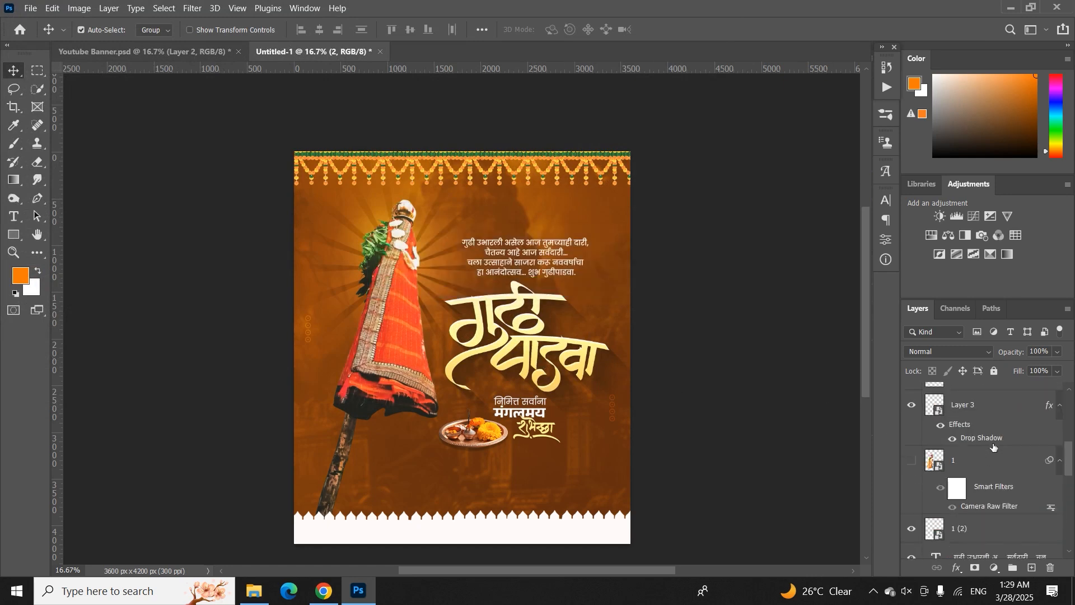
scroll(993, 447, up, 3)
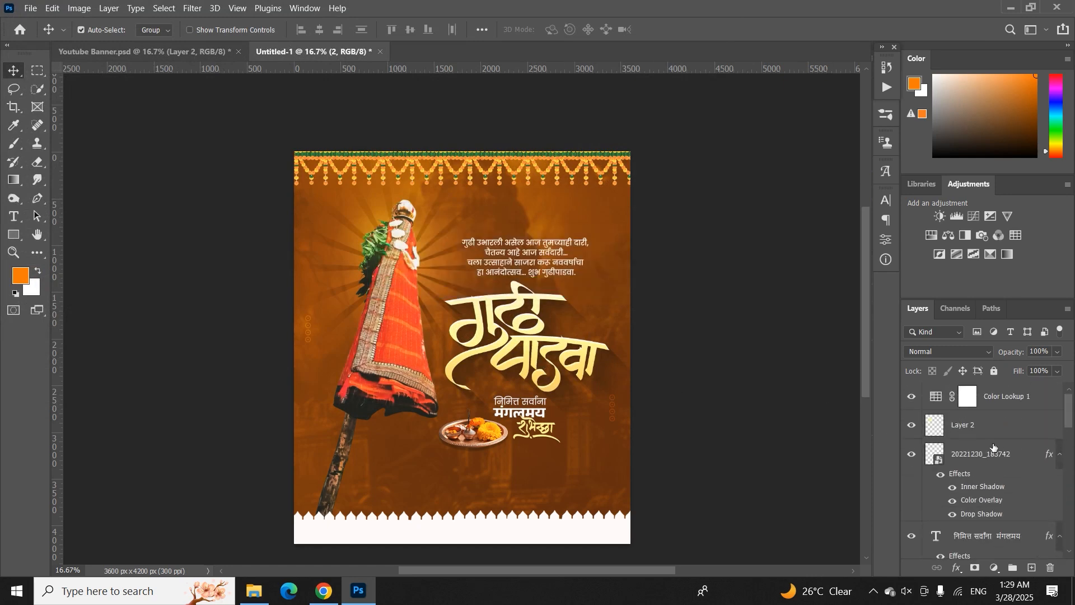
key(ctrl+plus)
key(ctrl+plus)
key(ctrl+minus)
key(ctrl+minus)
click(567, 317)
drag(1019, 357, 1015, 359)
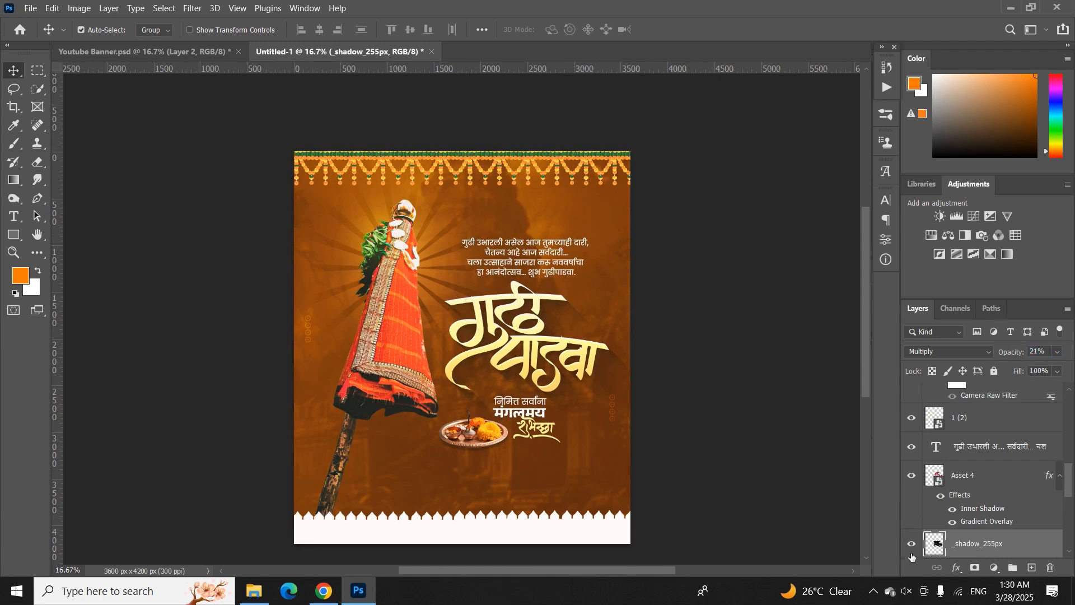
Group the title layer Asset 4 with its _shadow_255px layer and hide the group.
shift+click(963, 484)
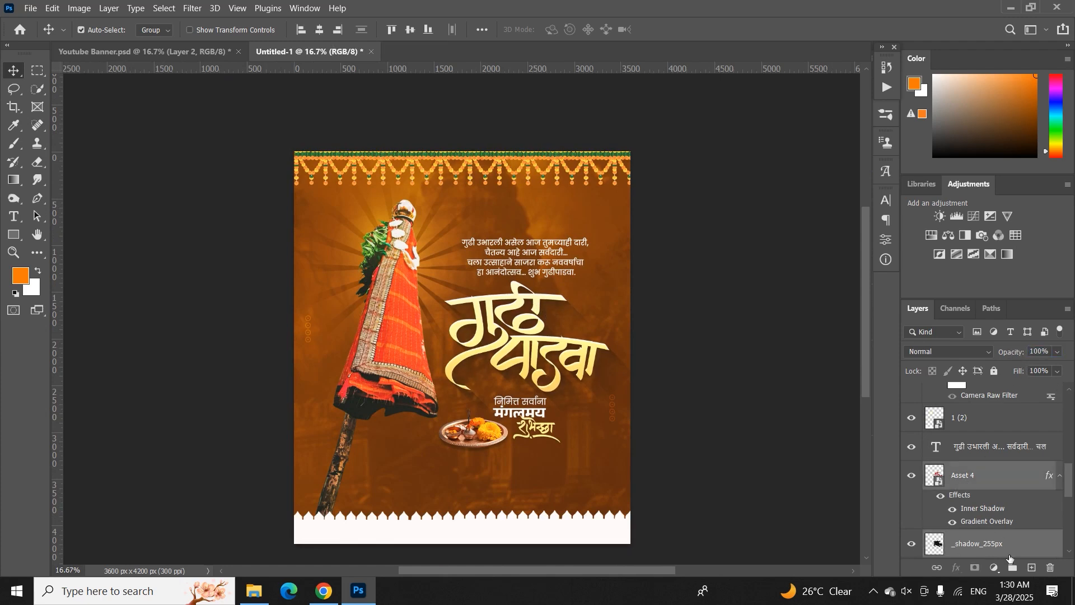
click(1012, 566)
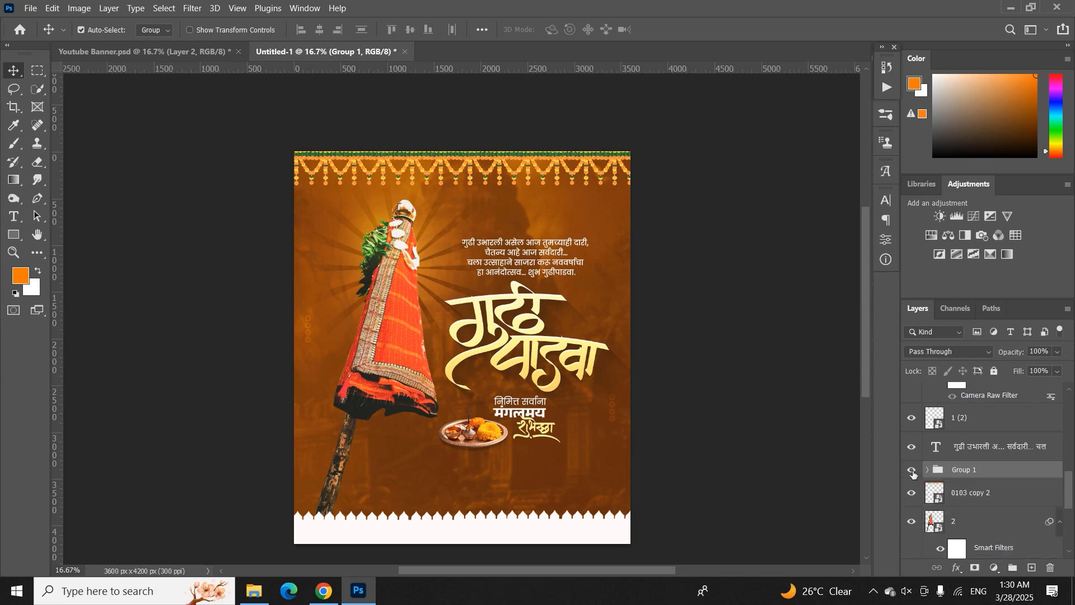
click(912, 470)
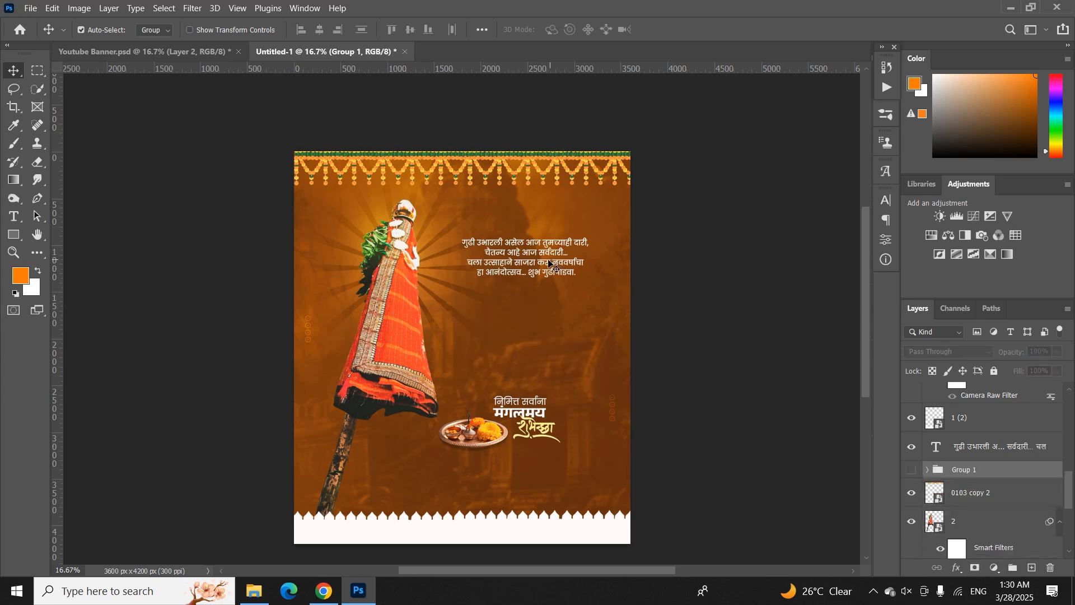
Duplicate the Marathi verse below the original and set the copy's font to DG-Shiva Regular.
drag(546, 269, 542, 334)
double_click(541, 334)
click(149, 29)
text(dg shiv)
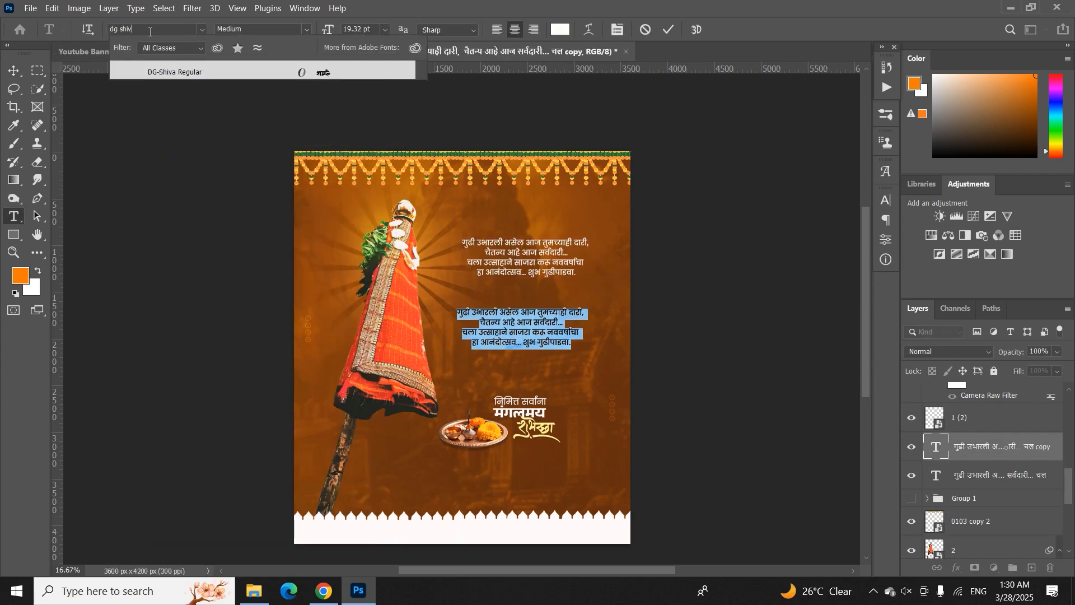
click(241, 72)
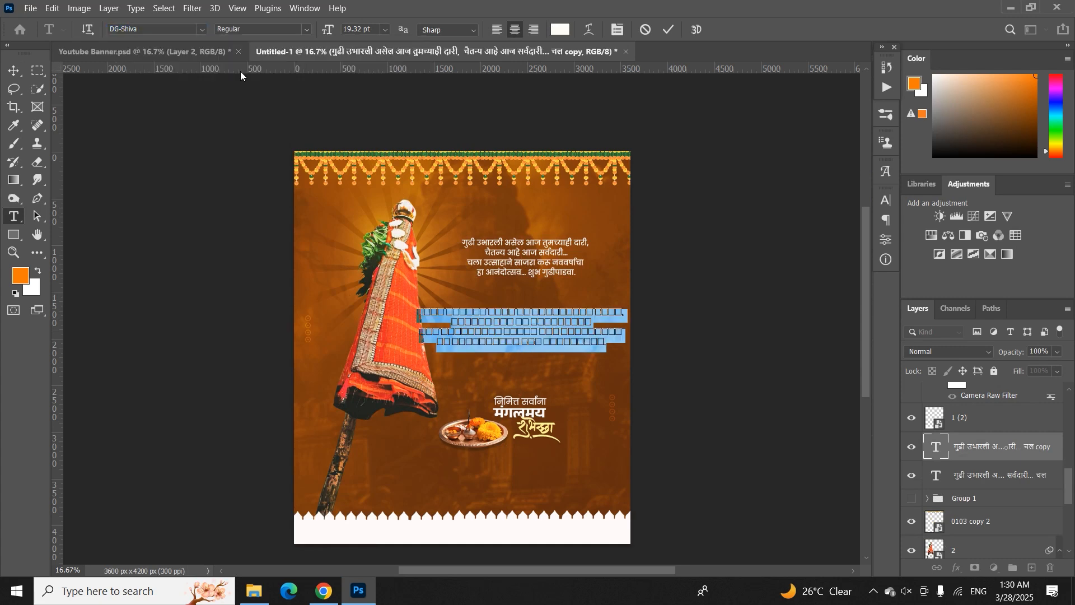
Replace the duplicated verse text with the word गुढी.
key(ctrl+plus)
key(ctrl+plus)
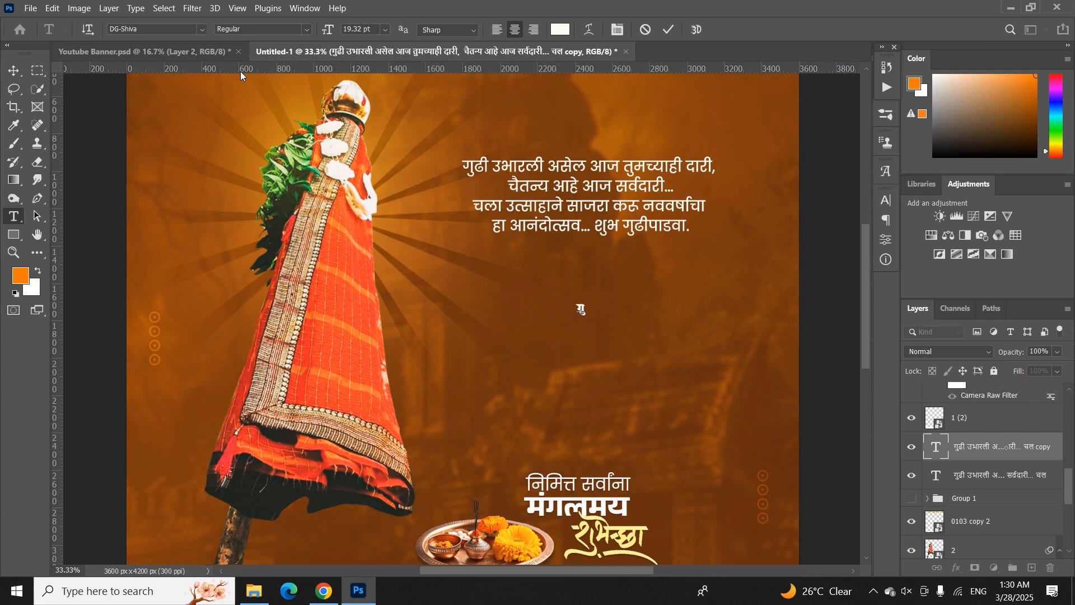
text(ुढी)
key(Escape)
key(v)
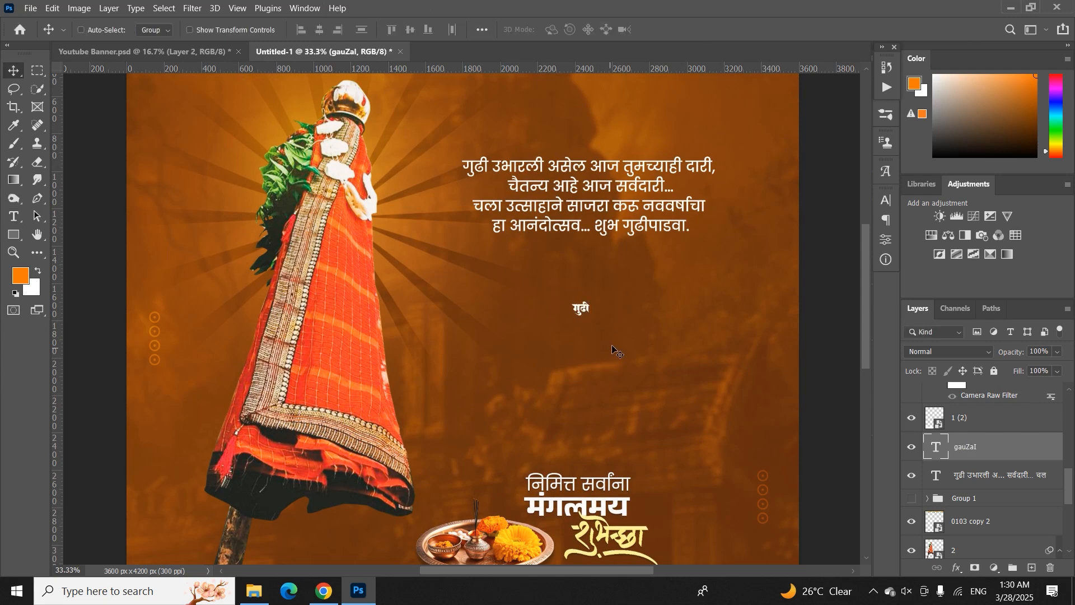
Enlarge the गुढी text to about 926.52%.
key(ctrl+t)
drag(588, 327, 720, 368)
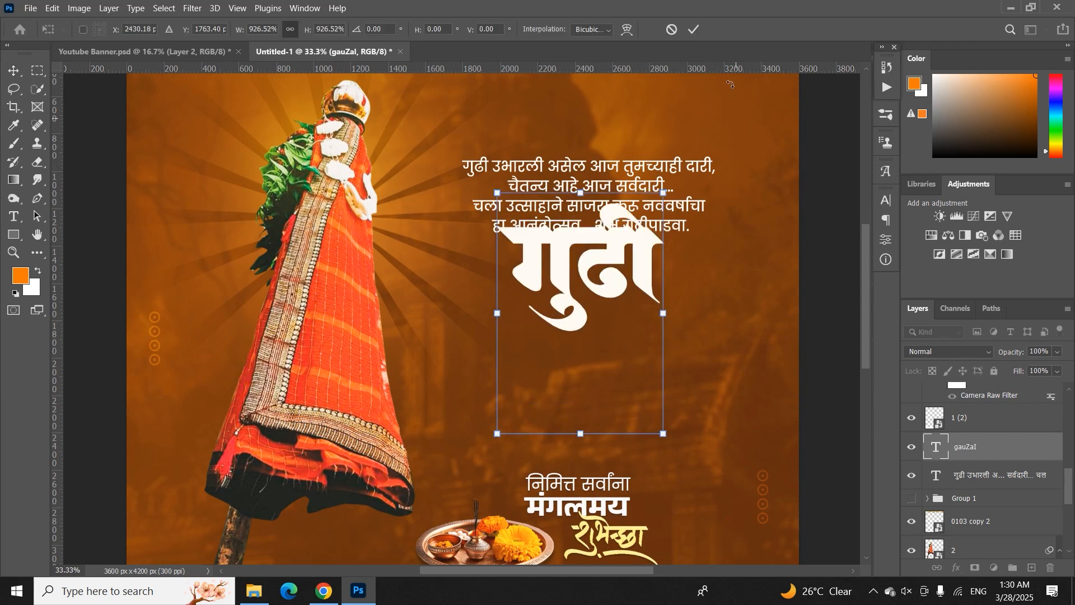
click(694, 29)
Duplicate the गुढी text directly below itself and change the copy's wording to पाडवा.
drag(611, 254, 618, 382)
double_click(618, 382)
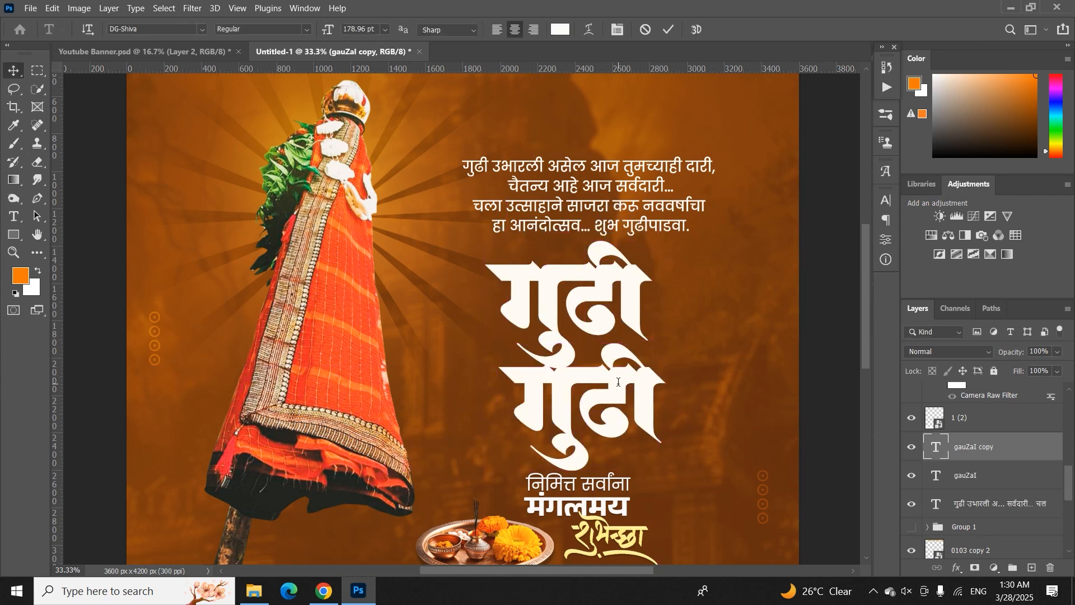
text(pa)
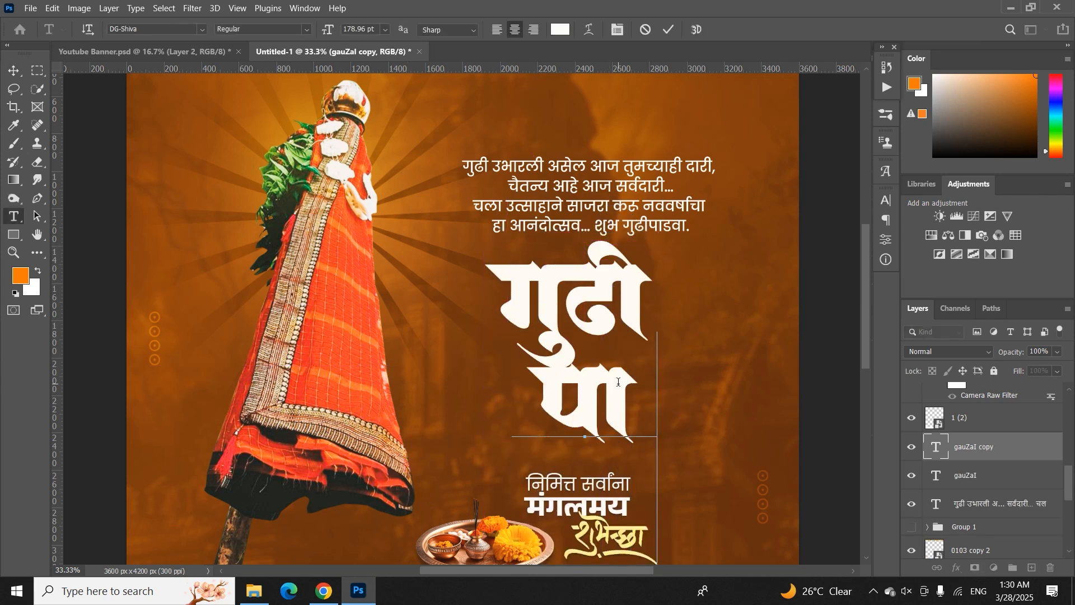
text(Dvaa)
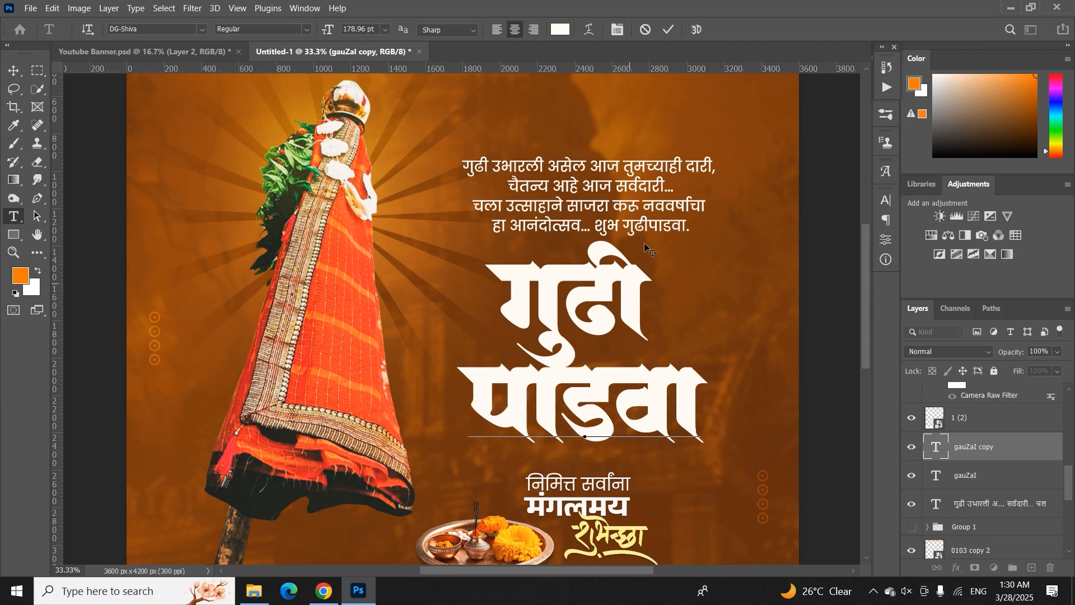
click(672, 29)
key(v)
Stagger the two title words, shifting गुढी to the left and पाडवा to the right beneath it.
key(ctrl+minus)
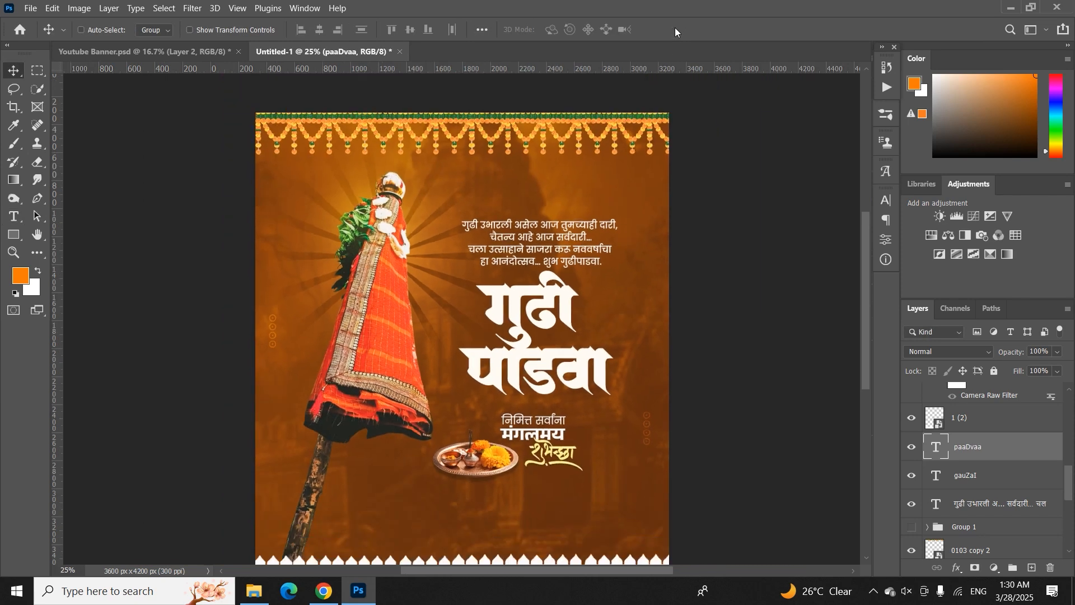
key(ctrl+minus)
drag(536, 303, 516, 308)
drag(529, 350, 562, 349)
Shrink the पाडवा text and nudge it into place snugly under गुढी.
key(ctrl+t)
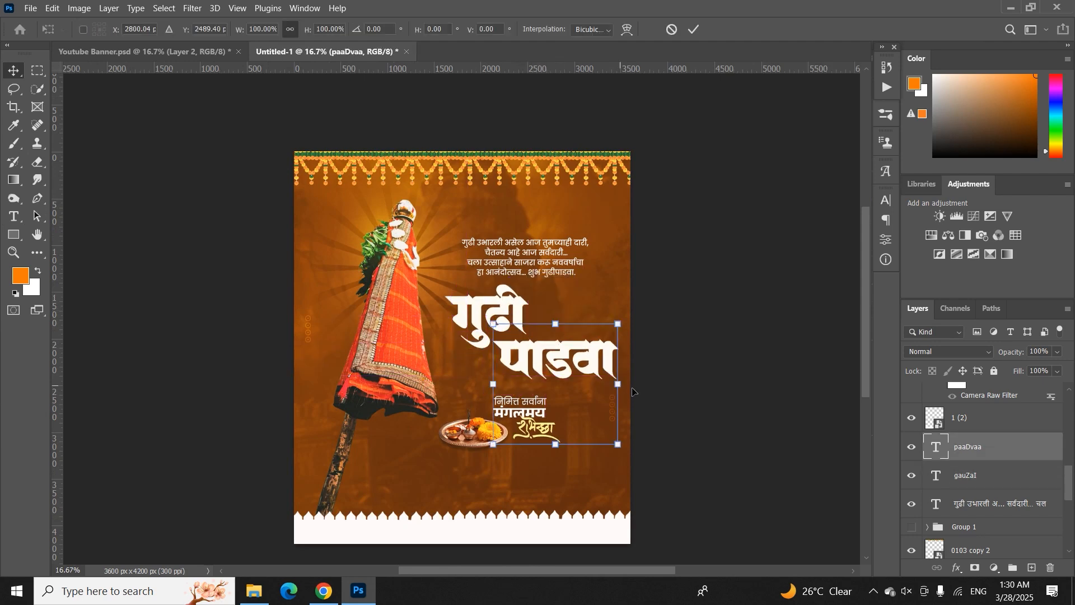
drag(618, 385, 555, 365)
click(693, 29)
key(shift+Down)
key(shift+Down)
key(shift+Down)
key(shift+Left)
key(shift+Left)
key(shift+Up)
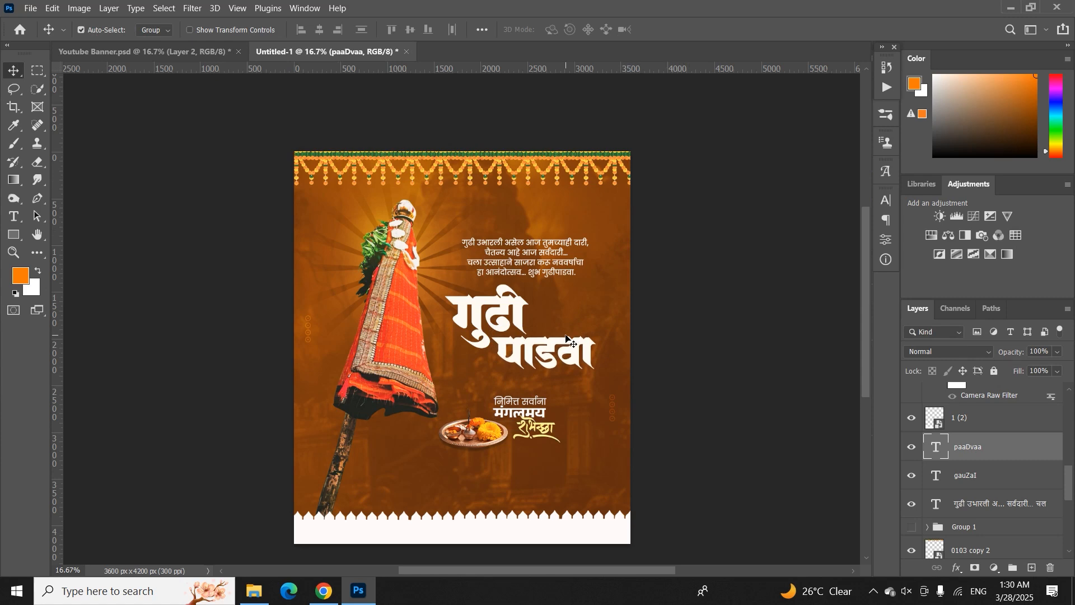
Hide the two DG-Shiva title words and show the original calligraphic title group again.
click(912, 447)
click(912, 475)
click(913, 526)
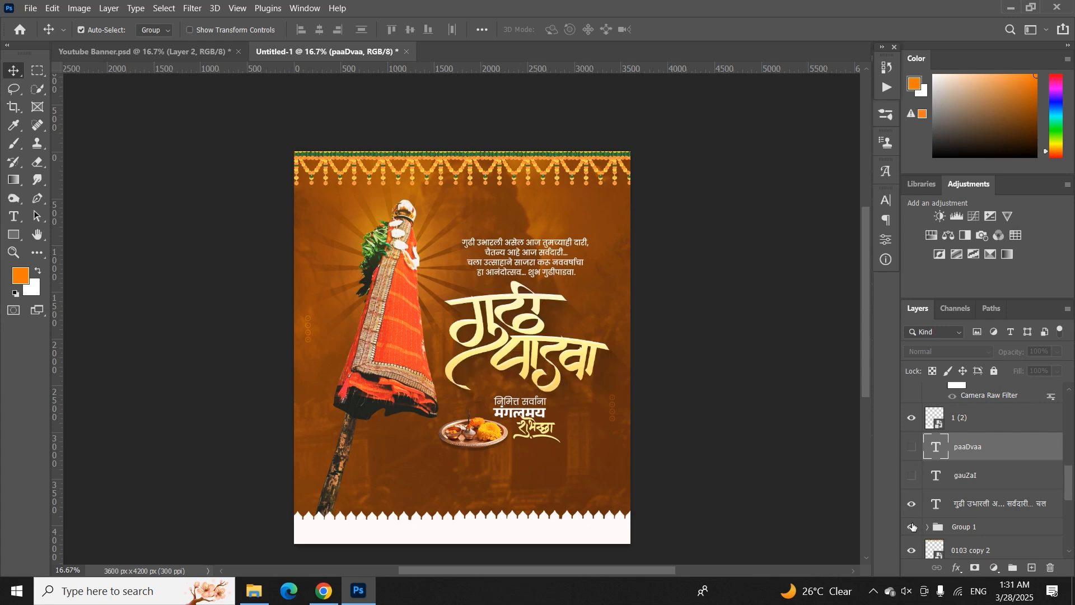
Undo the DG-Shiva title experiment, including the duplicated verse and the grouping of Asset 4 with its shadow.
key(ctrl+z)
key(ctrl+z)
key(ctrl+z)
key(ctrl+z)
key(ctrl+z)
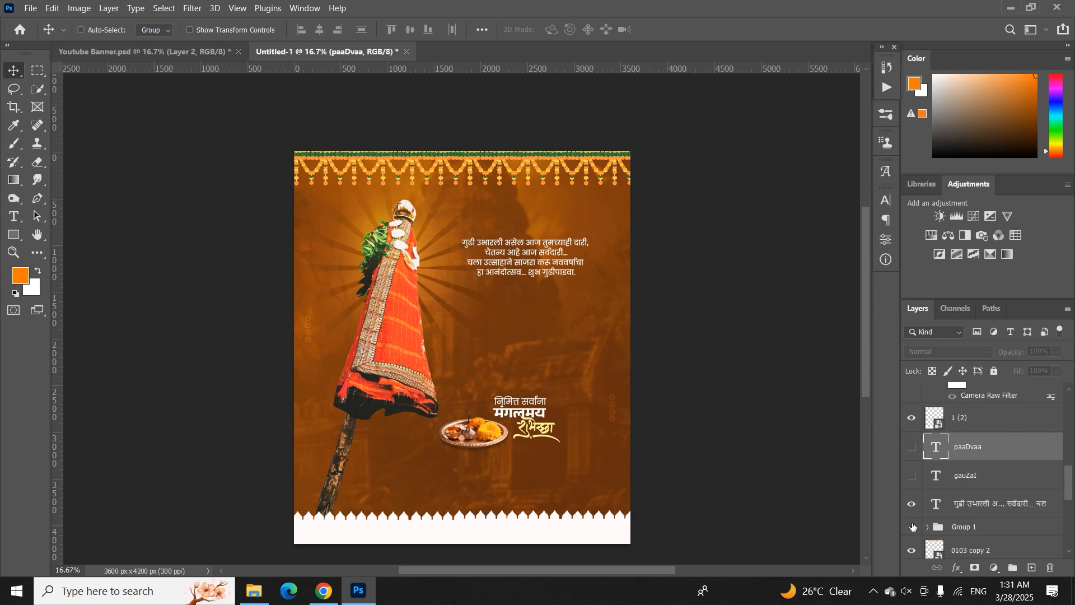
key(ctrl+z)
key(ctrl+z)
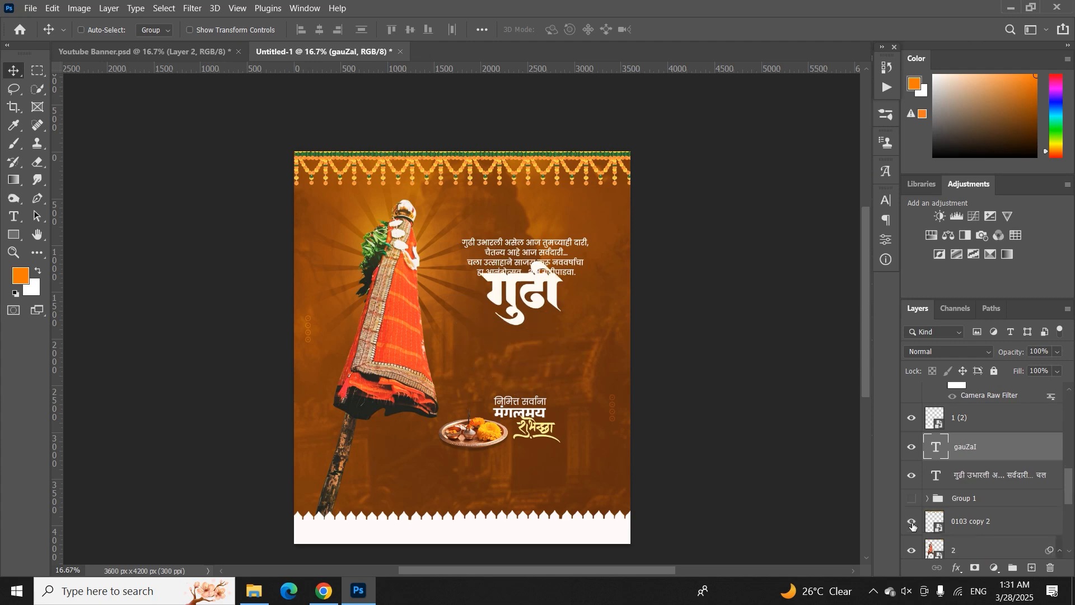
key(ctrl+z)
key(ctrl+z)
key(ctrl+z)
key(ctrl+z)
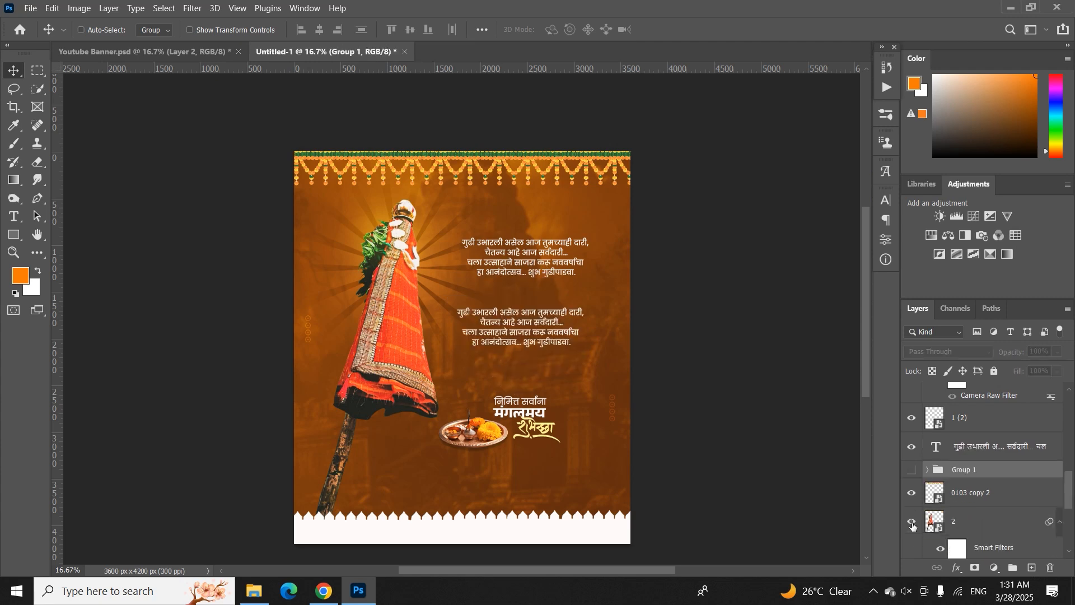
key(ctrl+z)
key(ctrl+minus)
key(ctrl+plus)
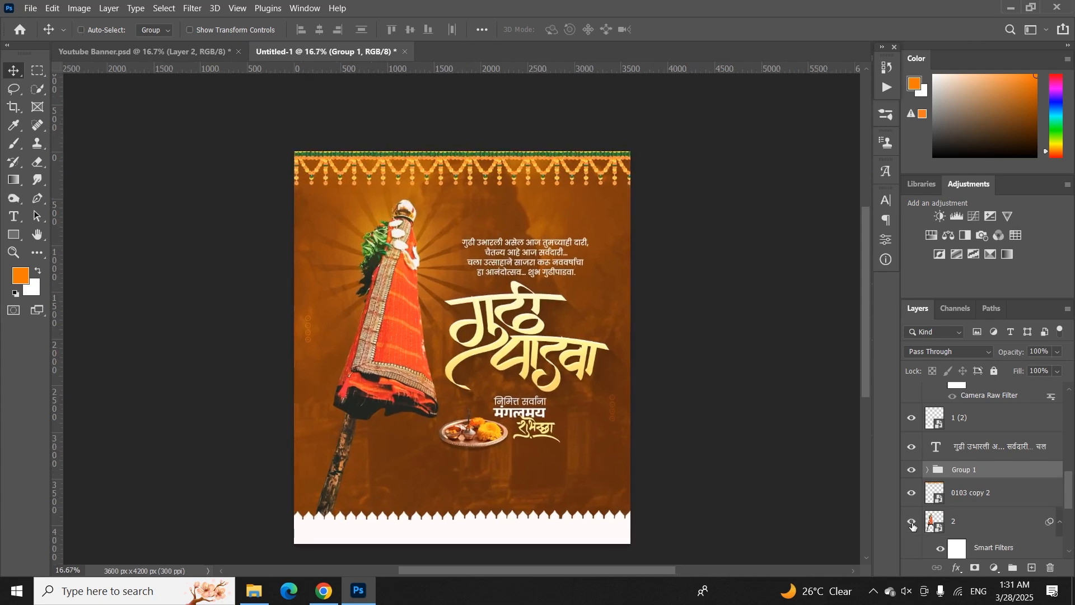
key(ctrl+z)
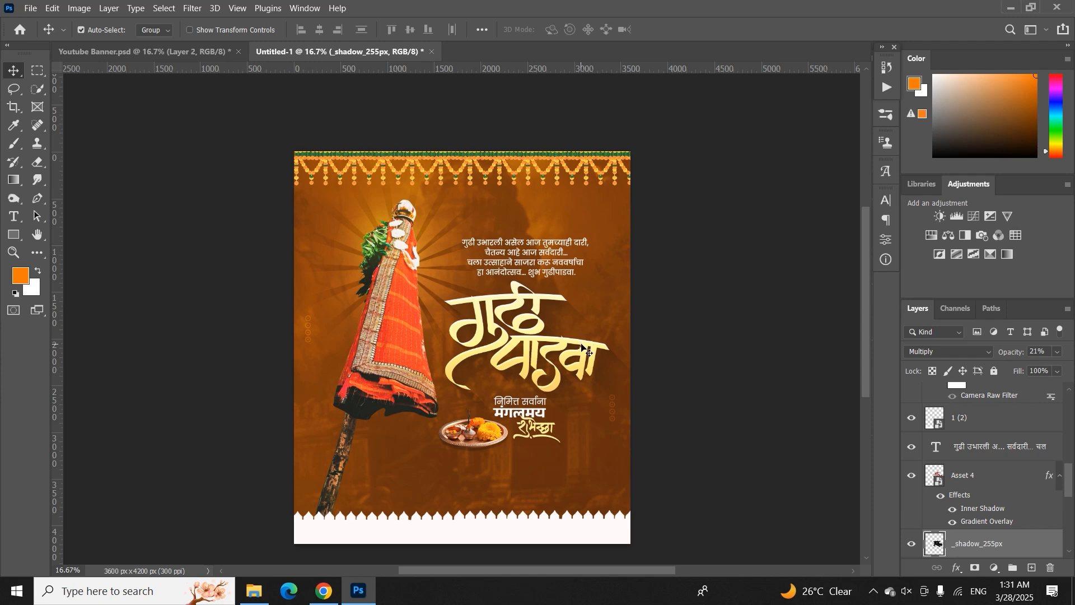
Link the title layer Asset 4 with _shadow_255px and test that they move together, keeping the title in place.
ctrl+click(982, 477)
click(937, 567)
drag(533, 302, 553, 312)
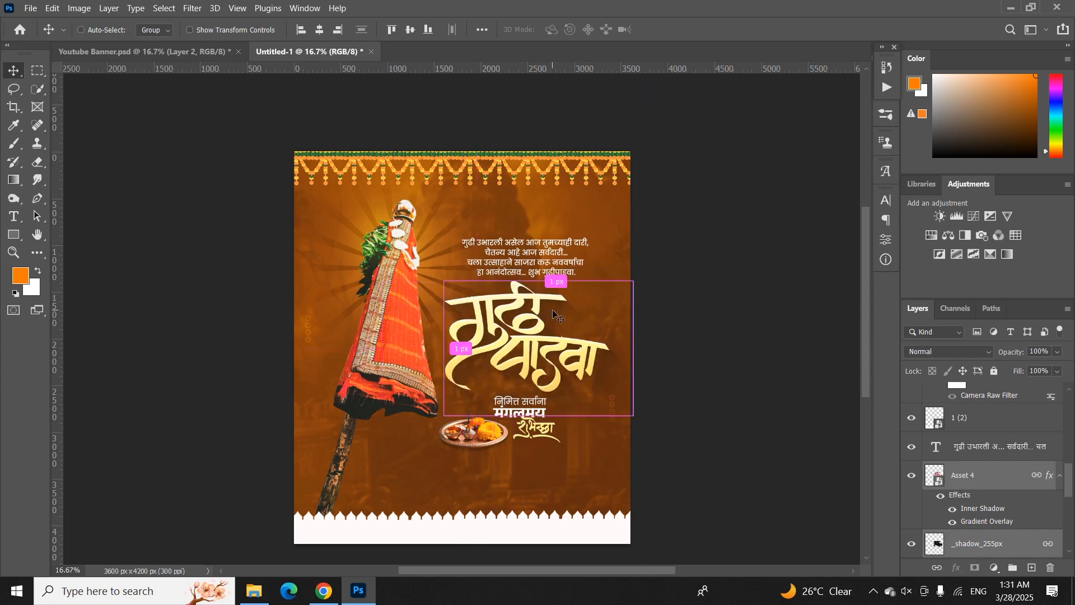
click(676, 346)
Add a second Color Lookup adjustment layer above Color Lookup 1, starting with the 2Strip.look 3DLUT file.
scroll(1068, 453, up, 6)
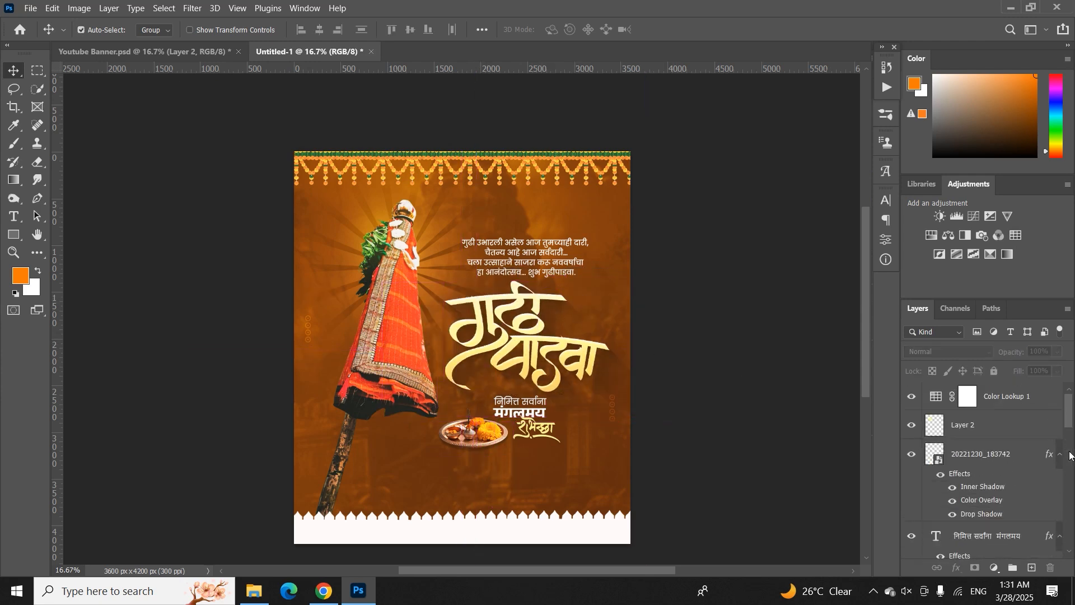
click(1028, 406)
click(994, 568)
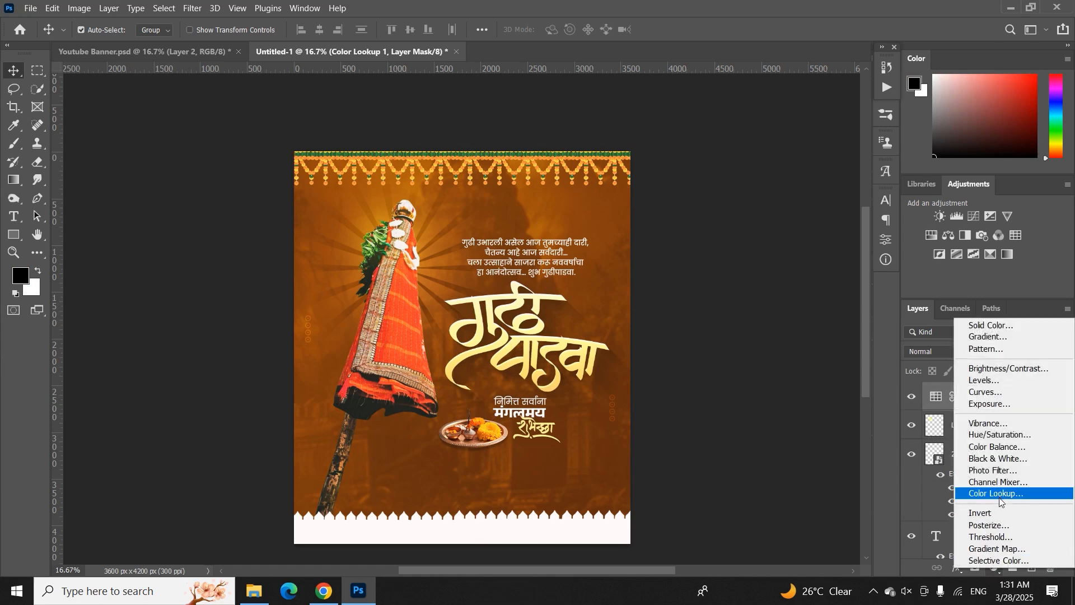
click(991, 556)
click(797, 240)
click(819, 55)
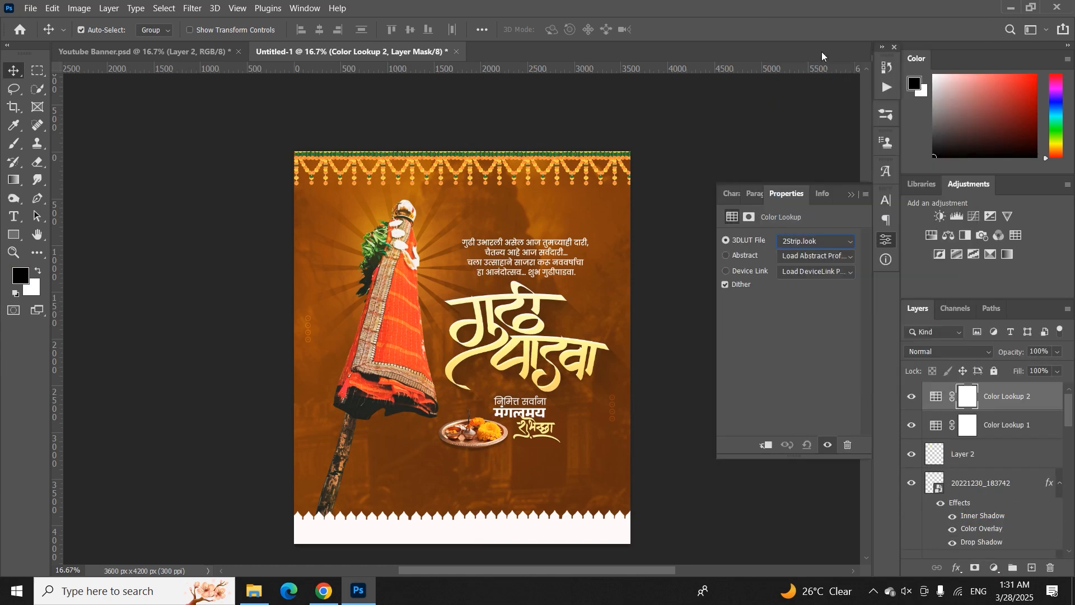
Step through the 3DLUT presets for the new Color Lookup layer, choose filmstock_50.3dl and inspect the graded banner.
key(Down)
key(Down)
key(Down)
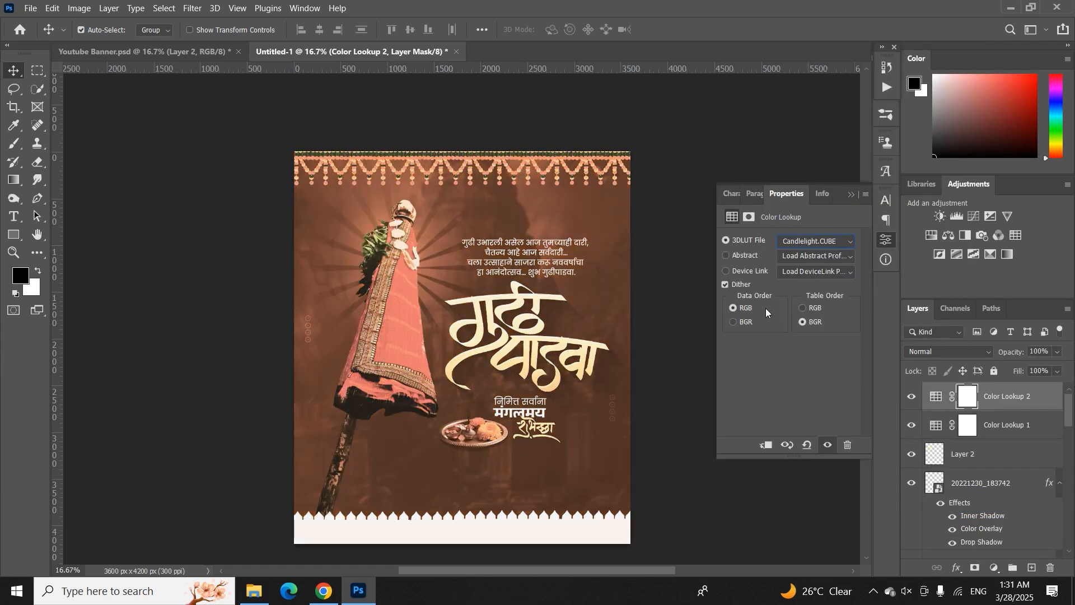
key(Down)
key(Down)
key(Down)
key(Down)
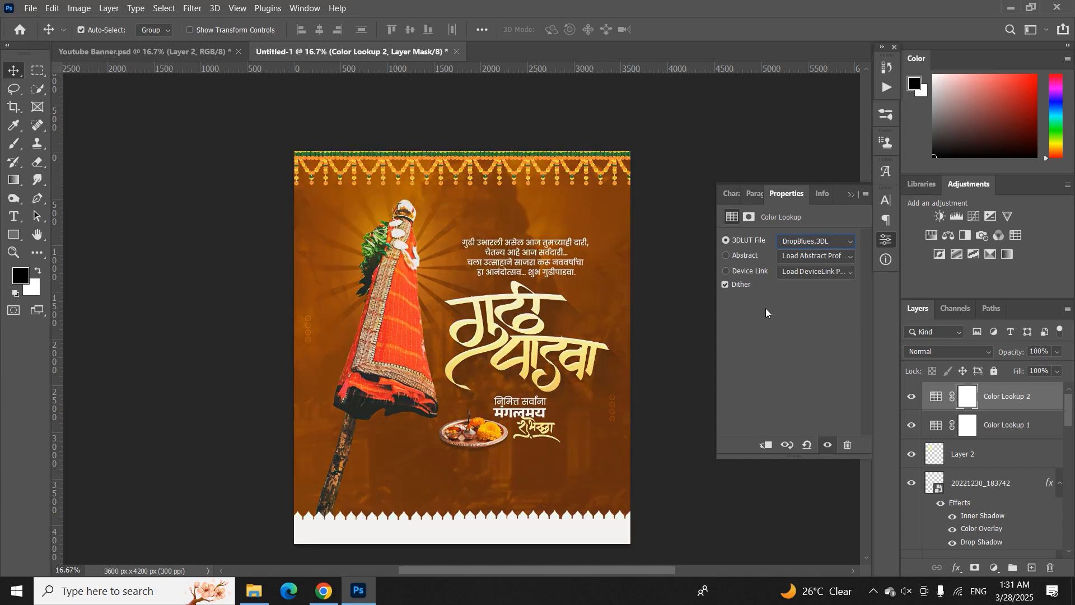
key(Down)
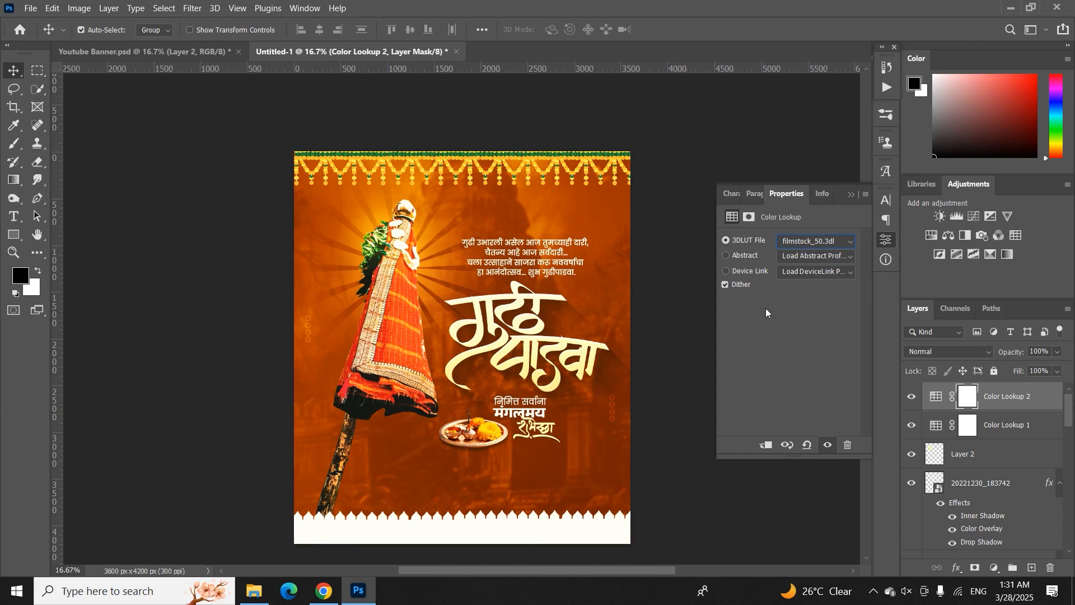
key(ctrl+equal)
key(ctrl+equal)
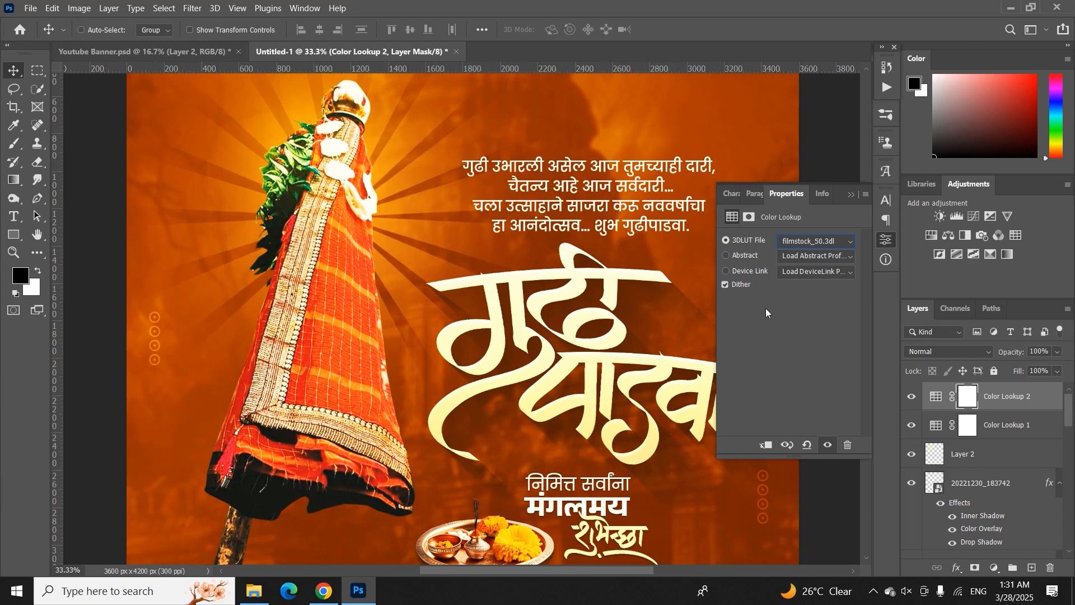
key(ctrl+minus)
key(ctrl+minus)
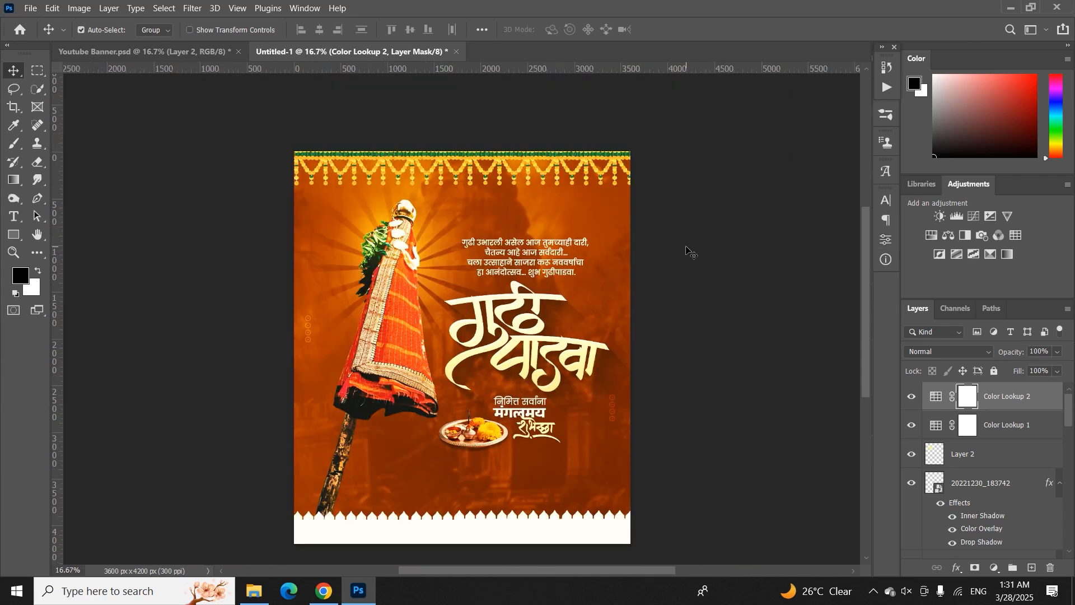